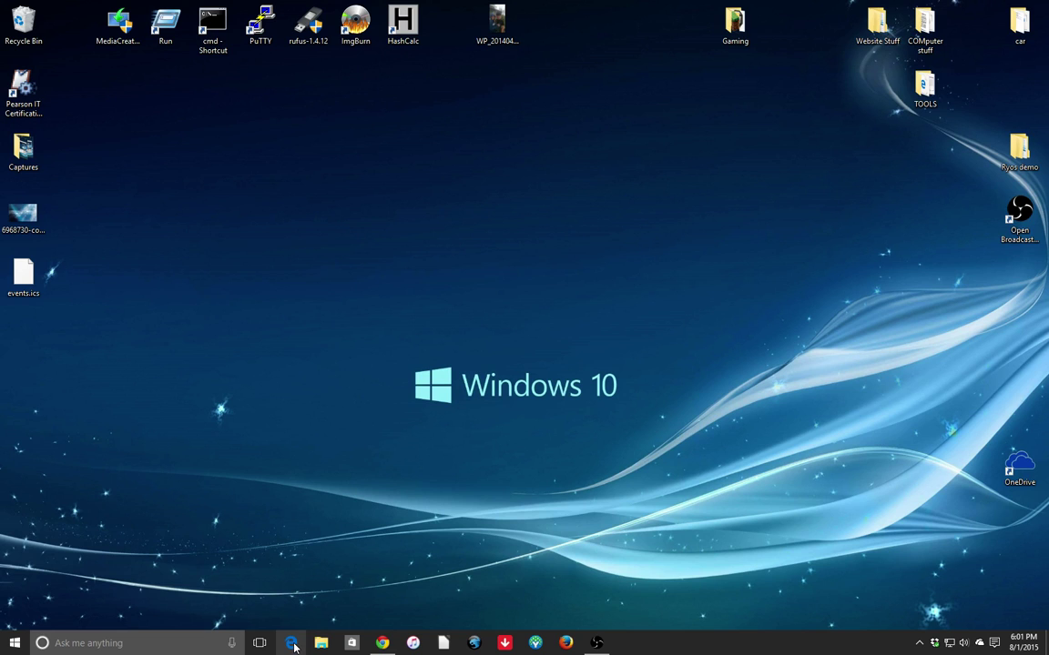
- Browse the Start menu's full alphabetical app list, then close it
left_click(15, 644)
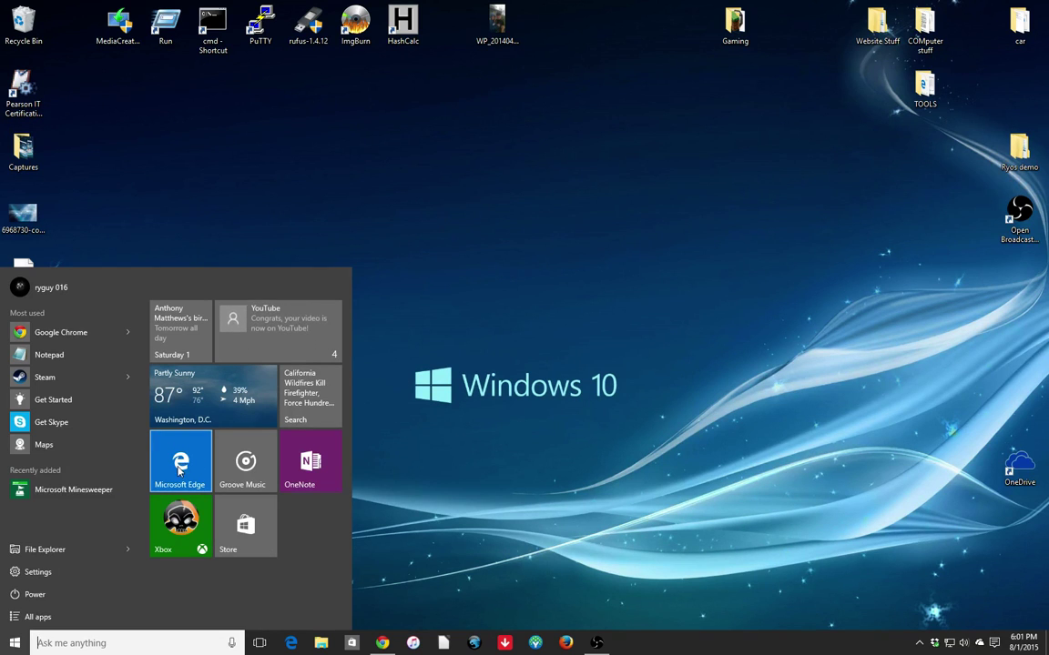
left_click(37, 616)
scroll(73, 528, "down", 15)
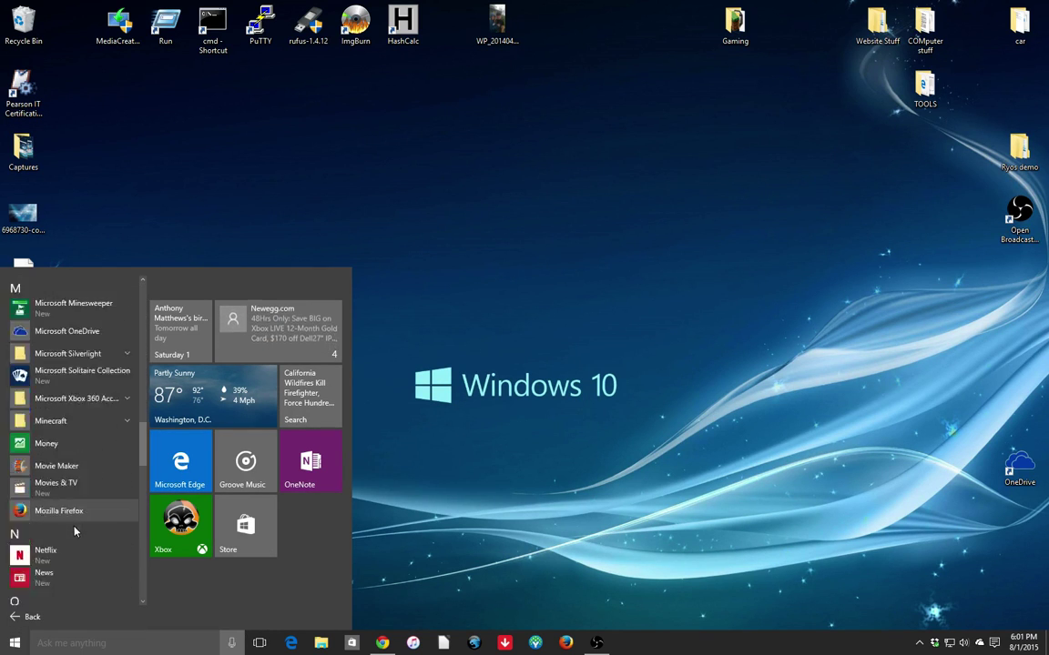
scroll(74, 533, "up", 3)
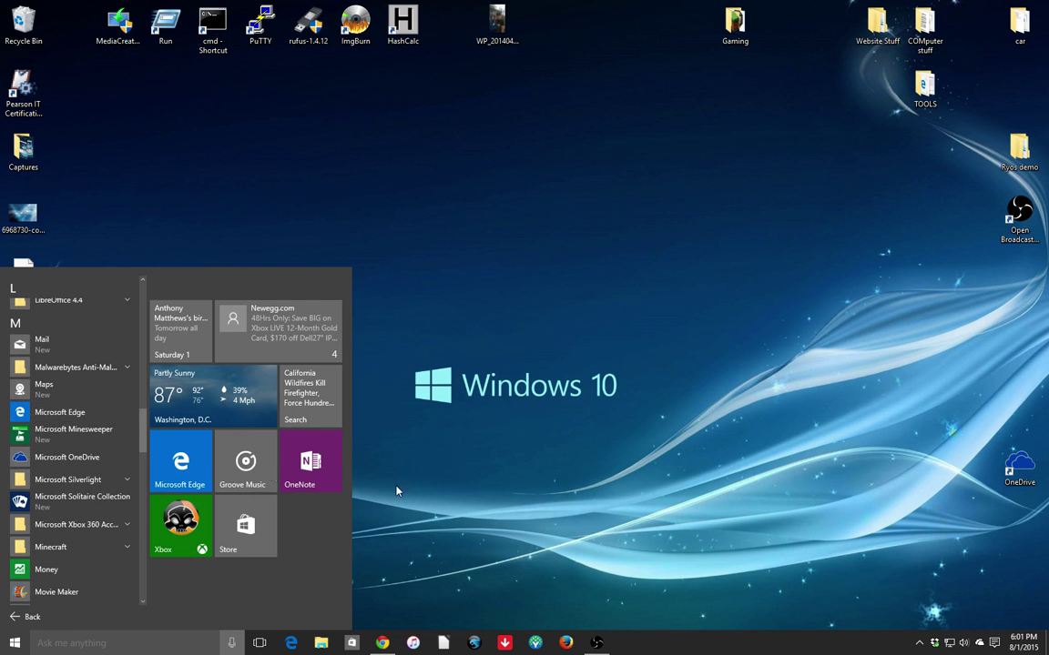
key("Escape")
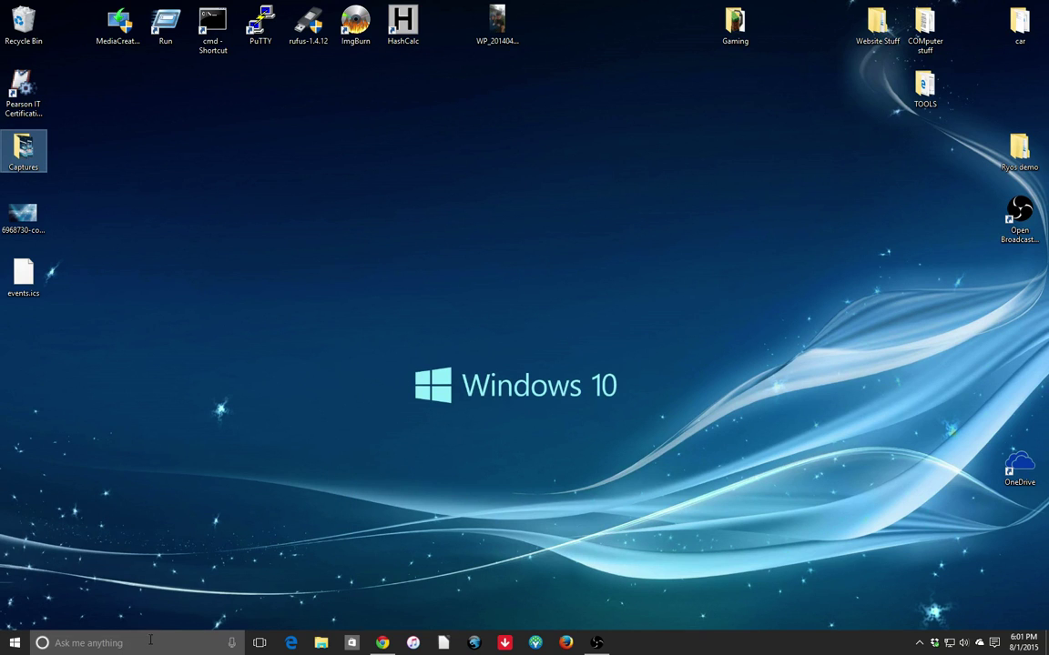
- Search Cortana for 'edge', then clear the search and close the Cortana panel
left_click(150, 642)
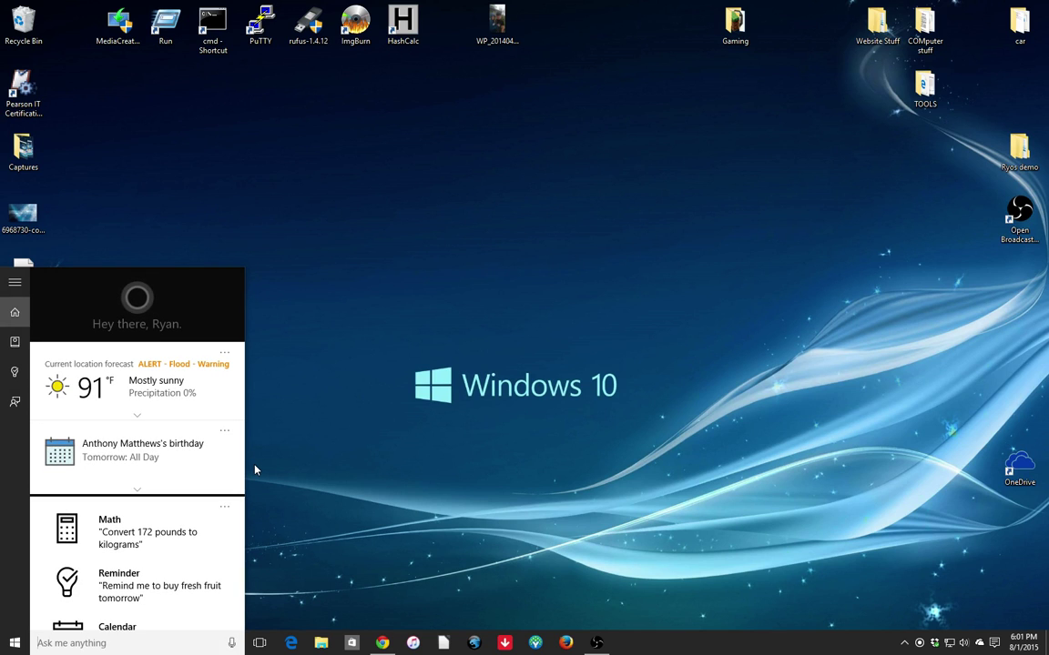
type("mic")
key("BackSpace")
key("BackSpace")
key("BackSpace")
type("edge")
key("BackSpace")
key("BackSpace")
key("BackSpace")
key("BackSpace")
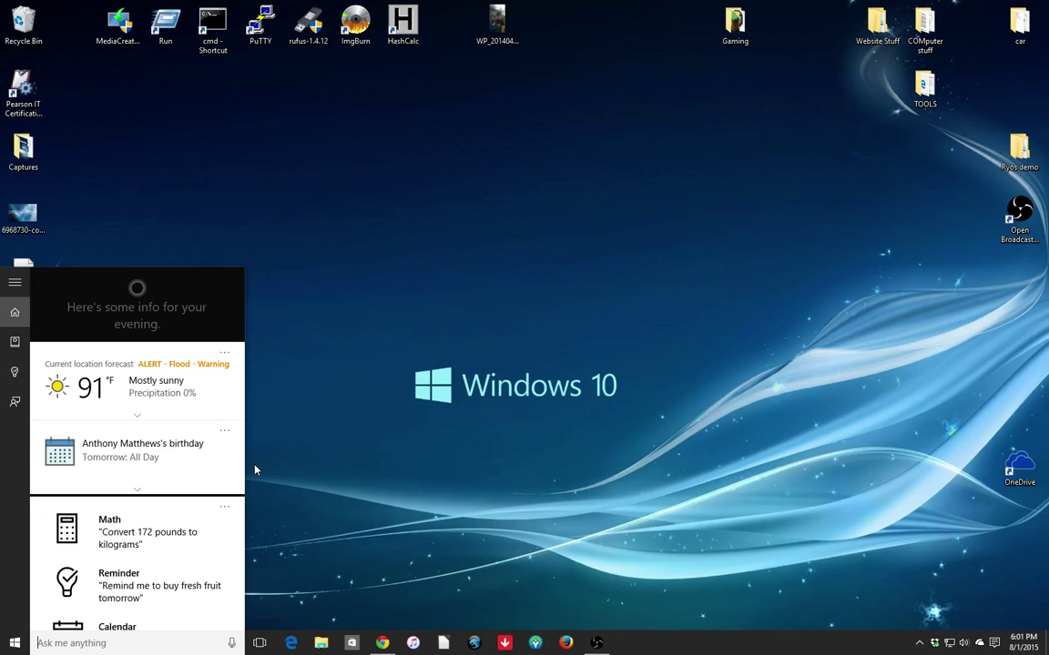
key("Escape")
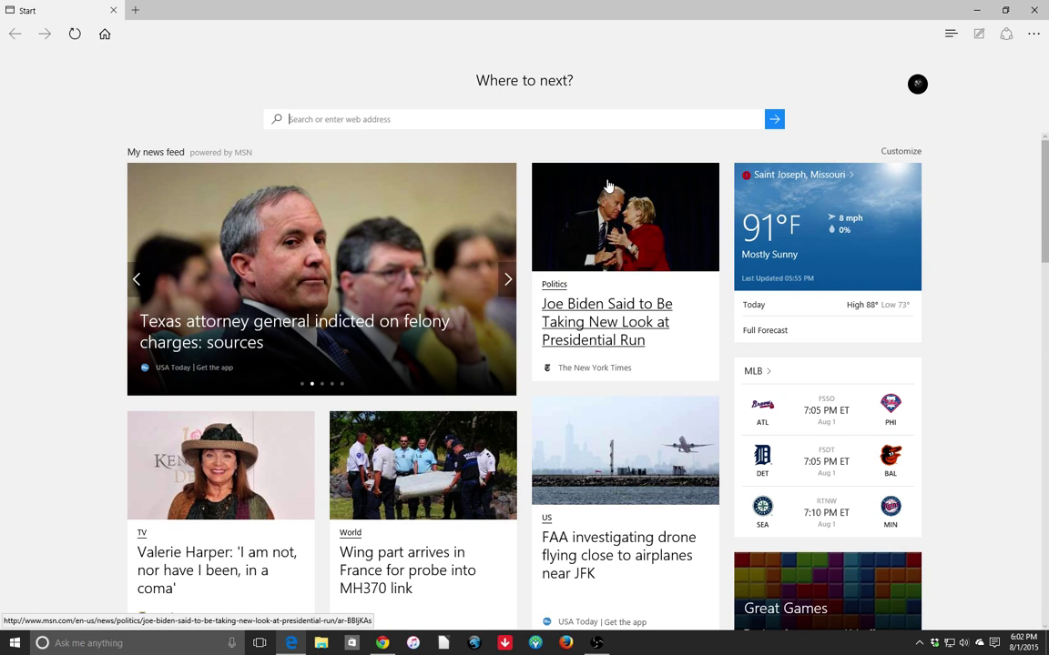
scroll(506, 355, "down", 10)
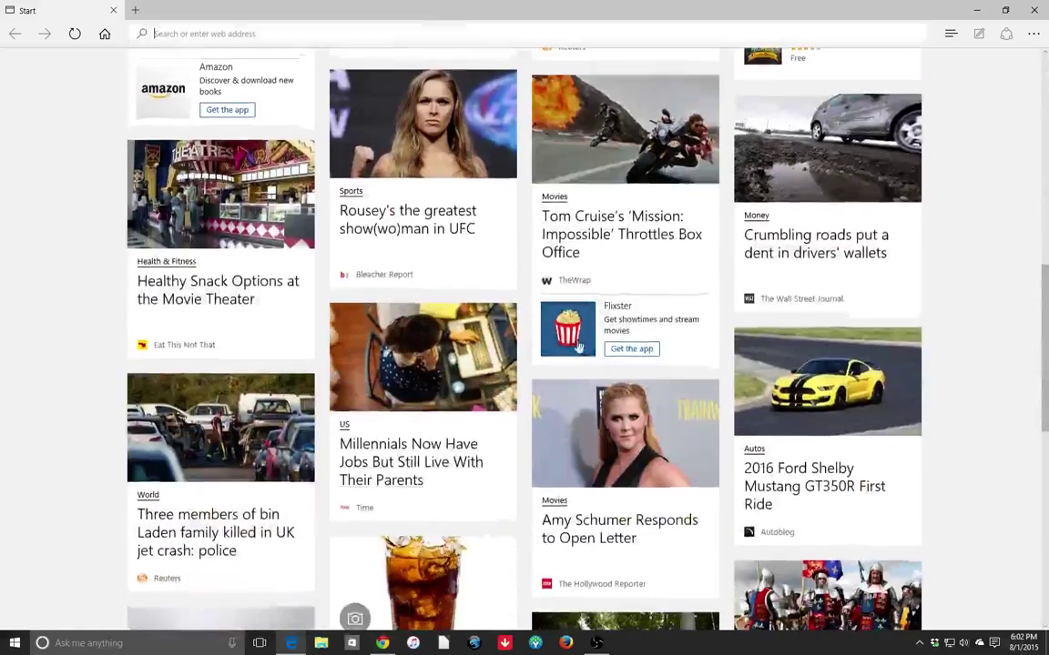
scroll(499, 347, "down", 9)
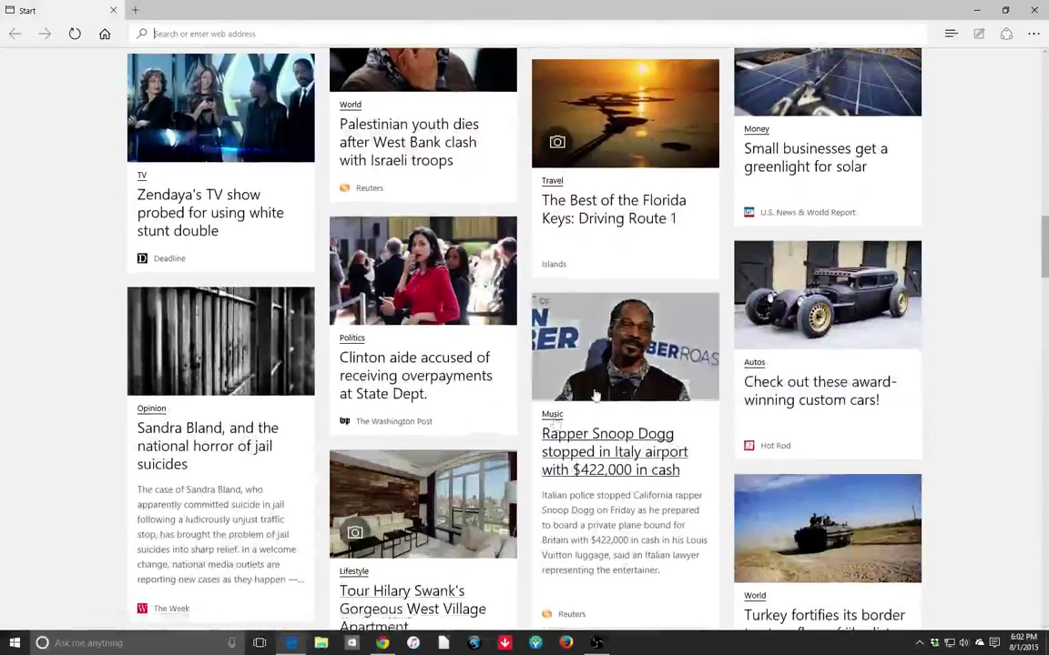
scroll(693, 361, "down", 1)
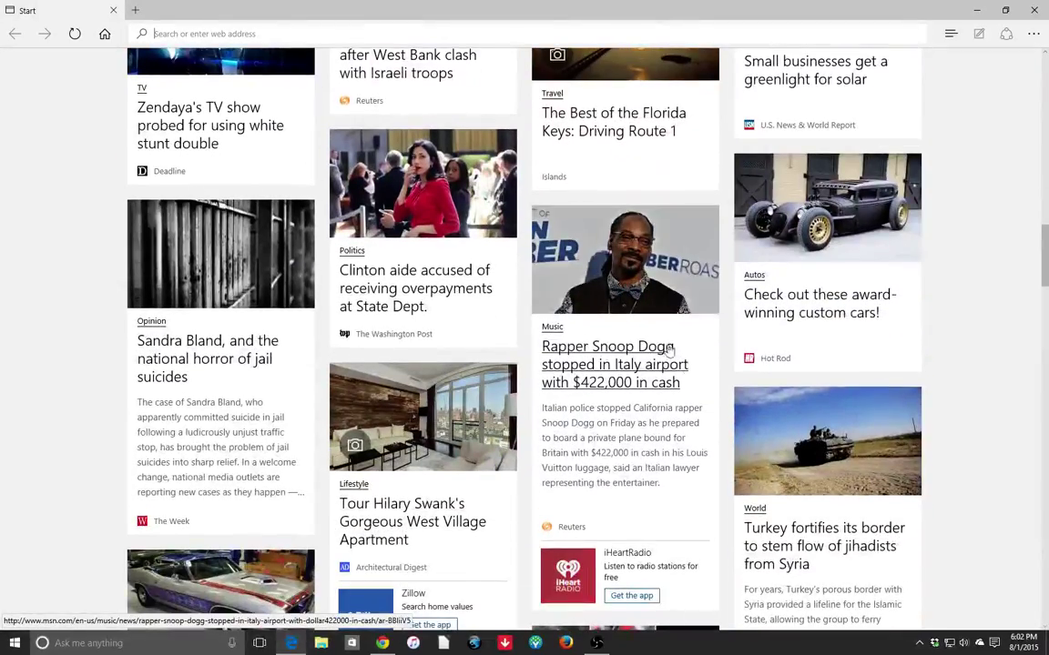
scroll(480, 374, "down", 2)
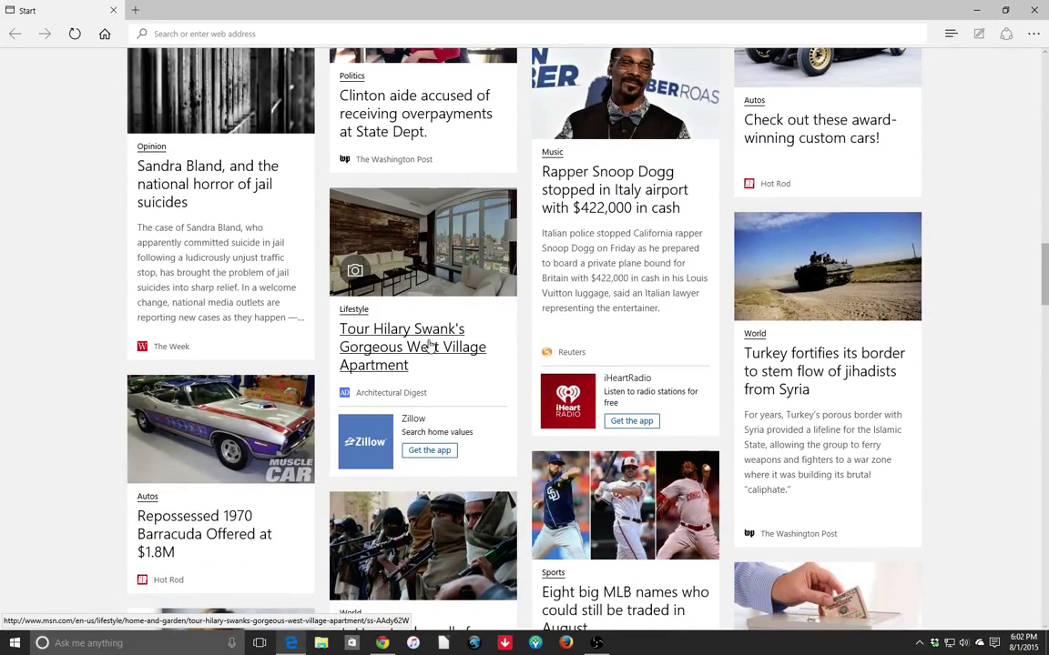
scroll(485, 398, "up", 15)
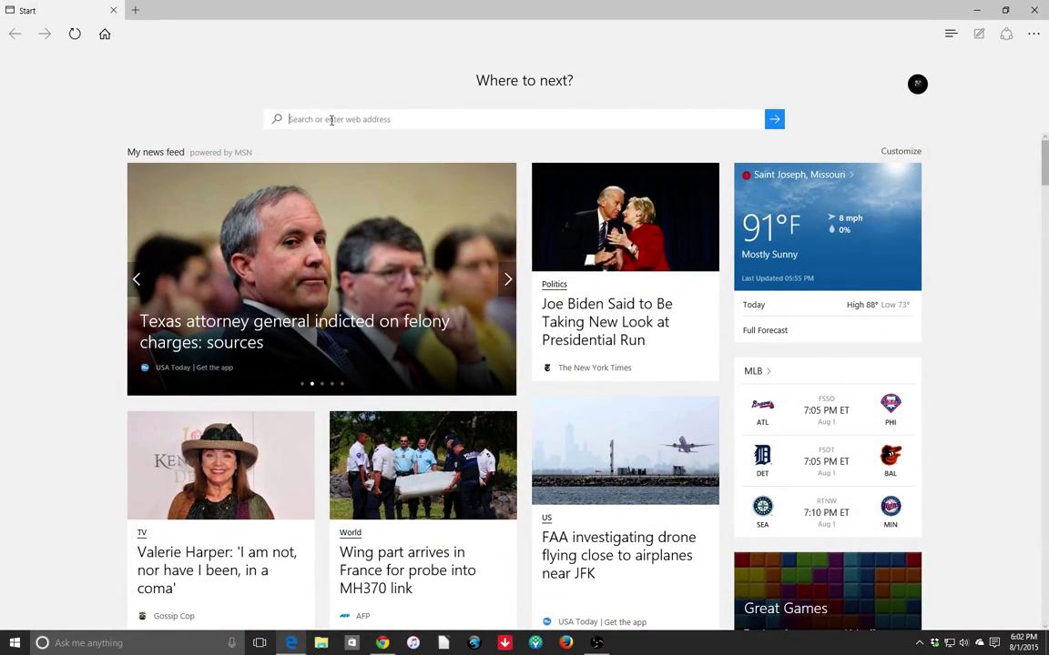
scroll(320, 41, "down", 1)
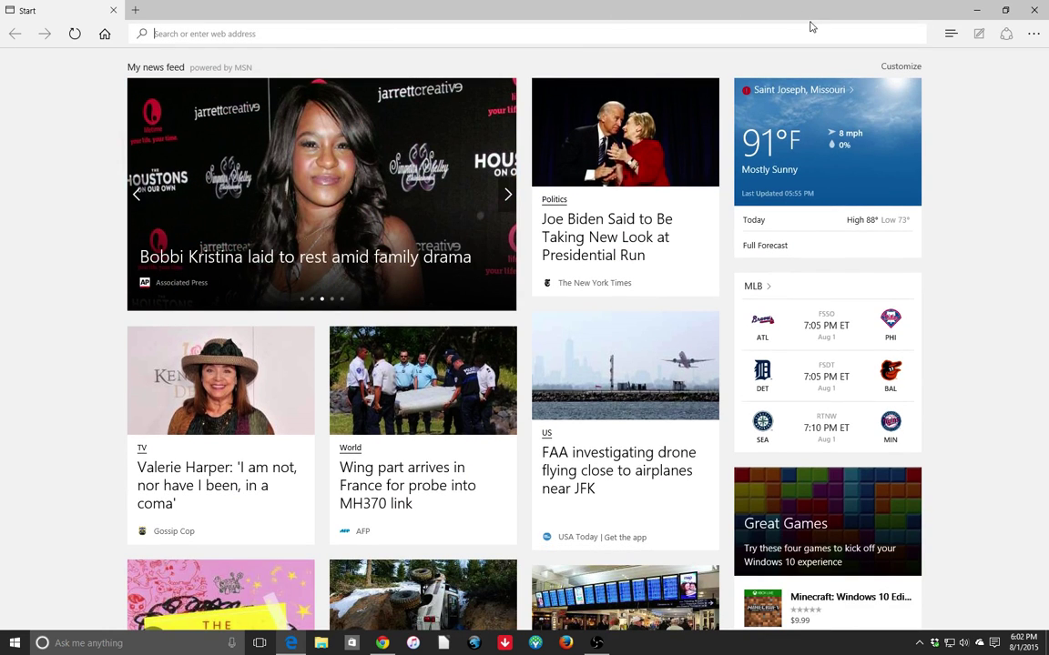
left_click(1034, 35)
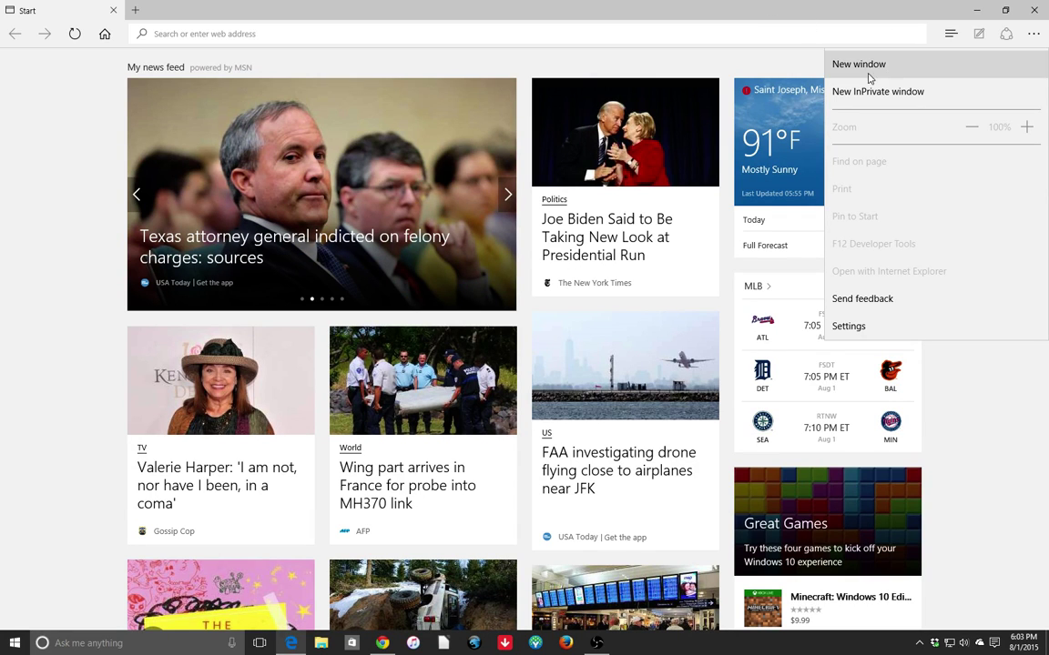
- Open a new tab, load the Google home page, and go back and forward once
key("Escape")
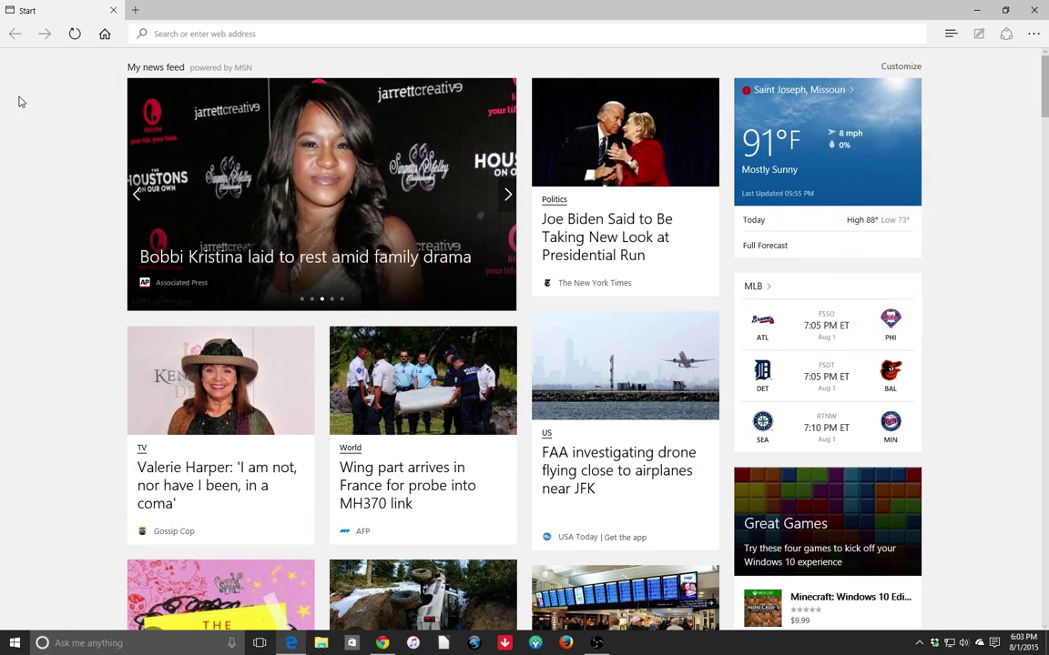
left_click(135, 12)
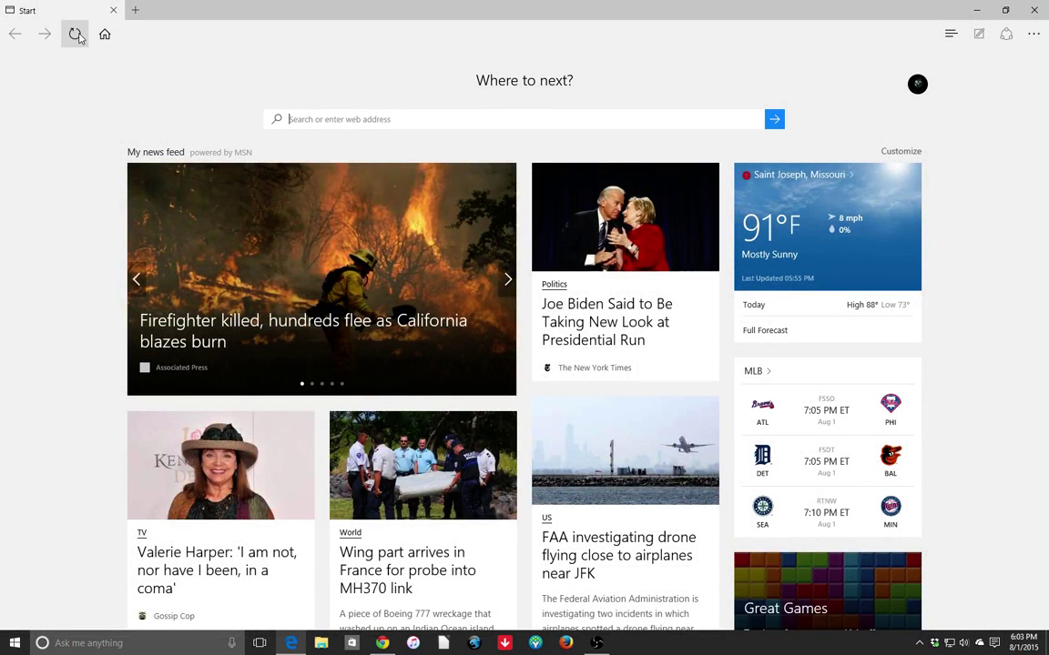
left_click(105, 33)
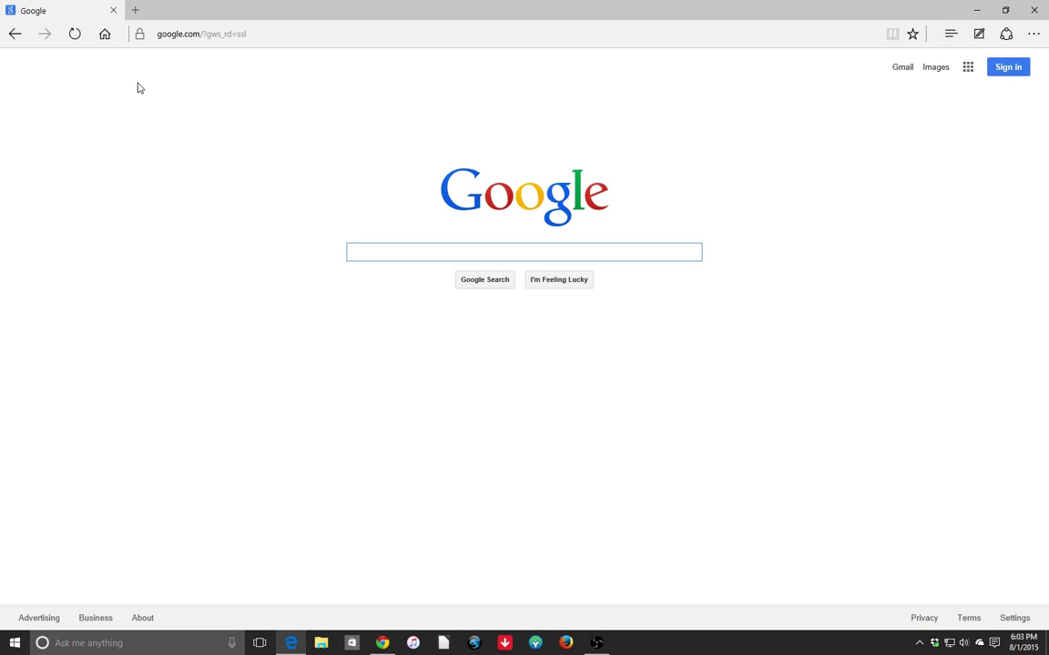
left_click(14, 33)
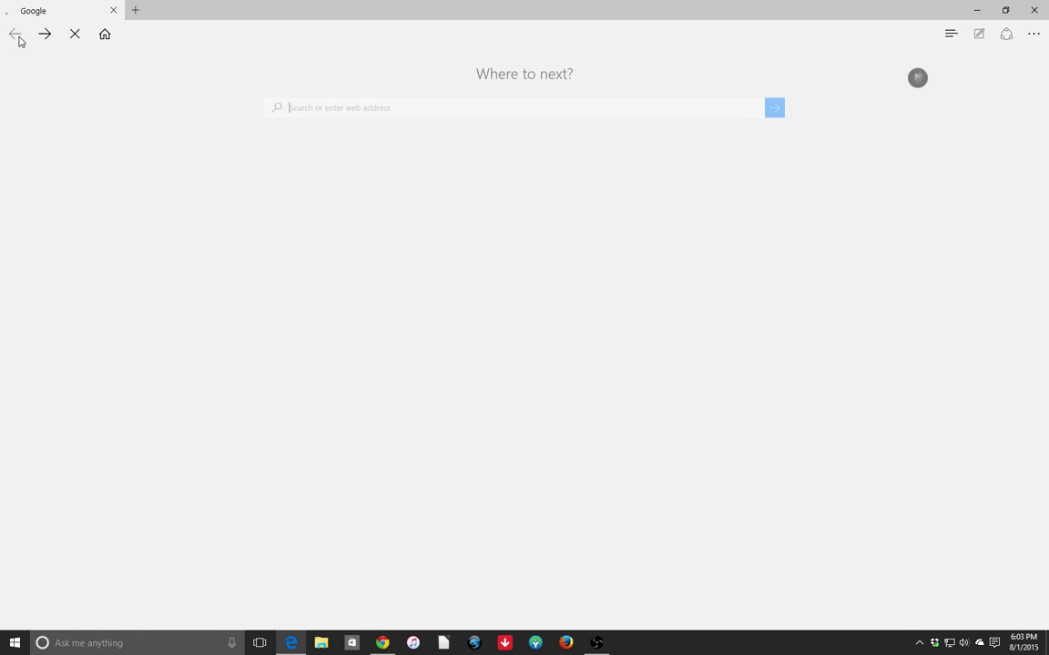
left_click(44, 33)
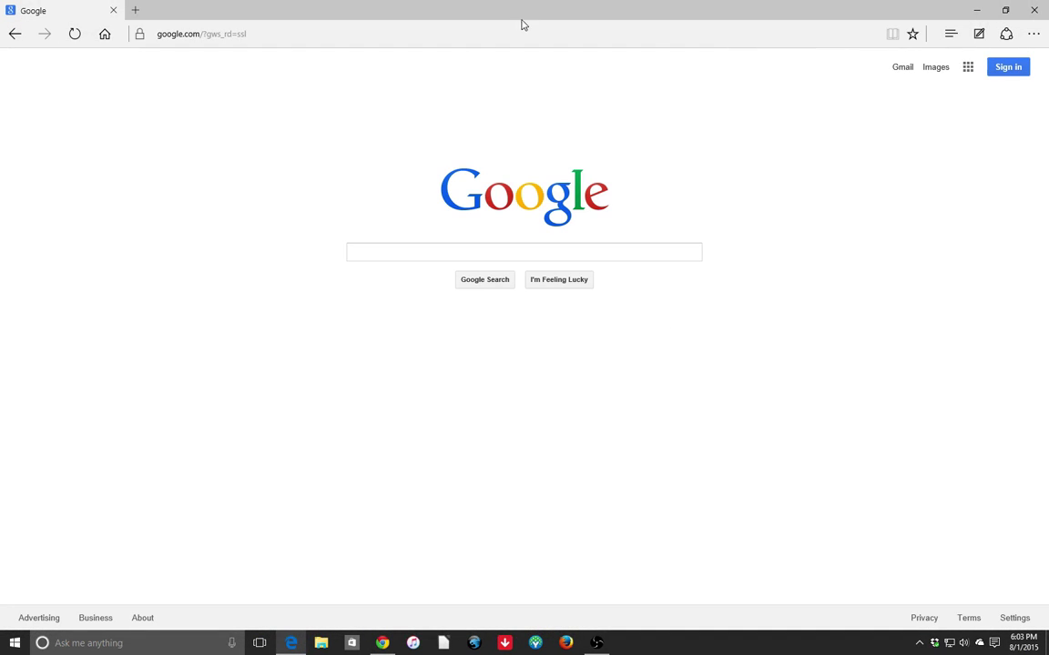
- Search 'slinky' from the address bar and open the Slinky Wikipedia article
left_click(221, 33)
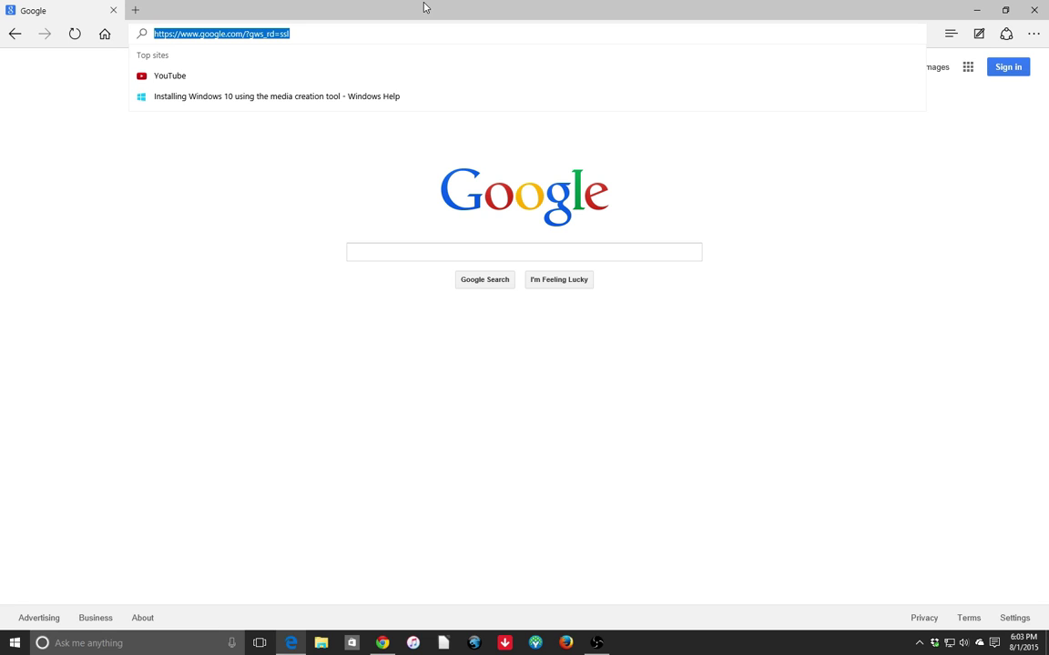
type("slinky")
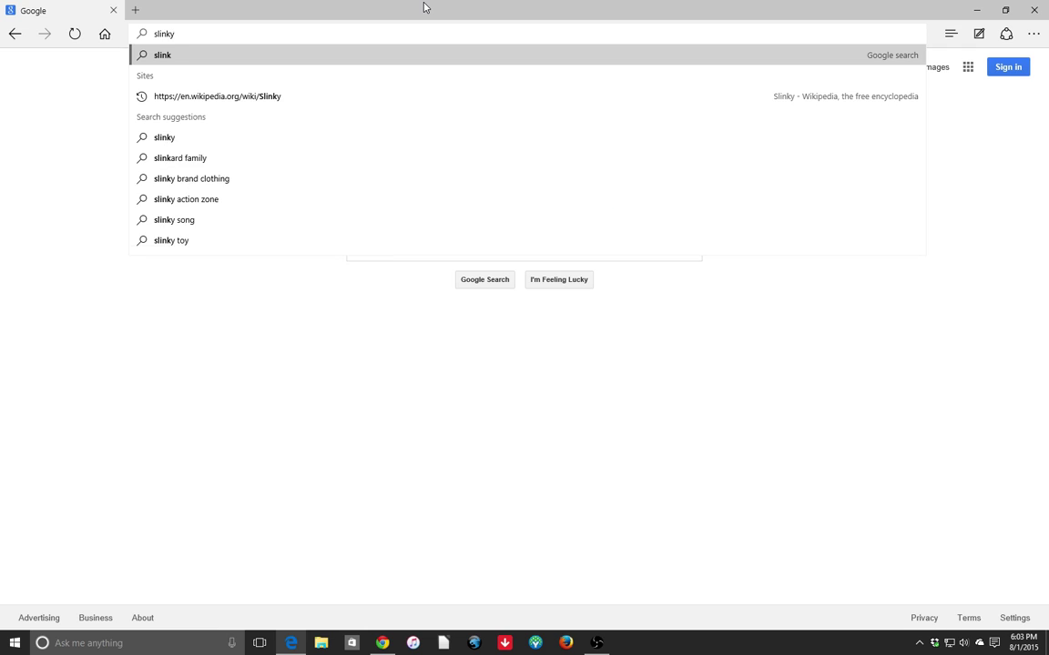
key("Return")
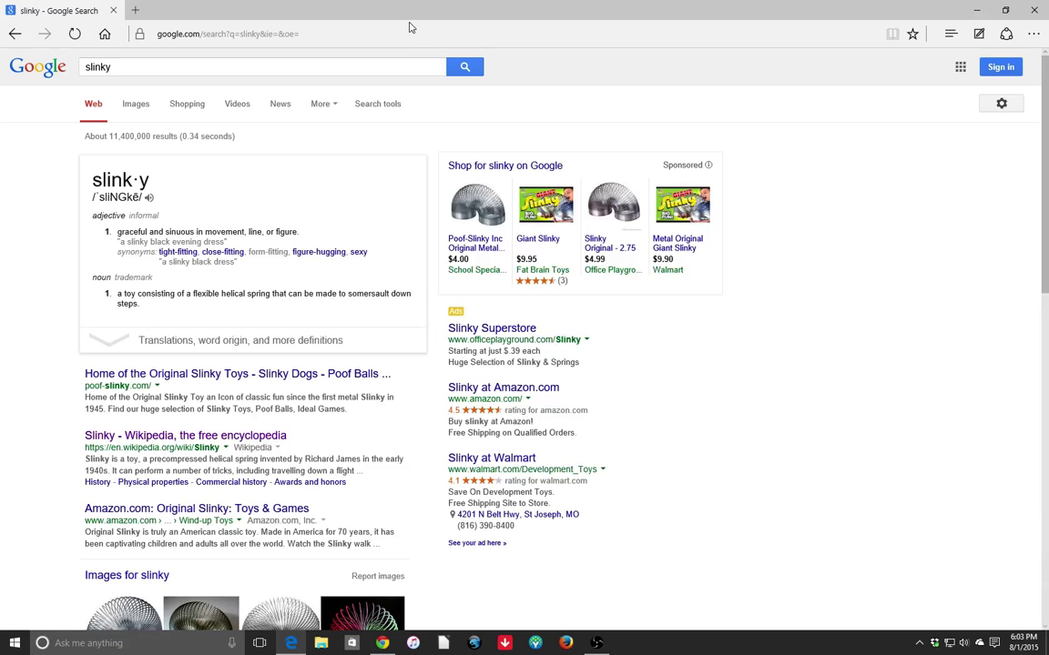
left_click(252, 431)
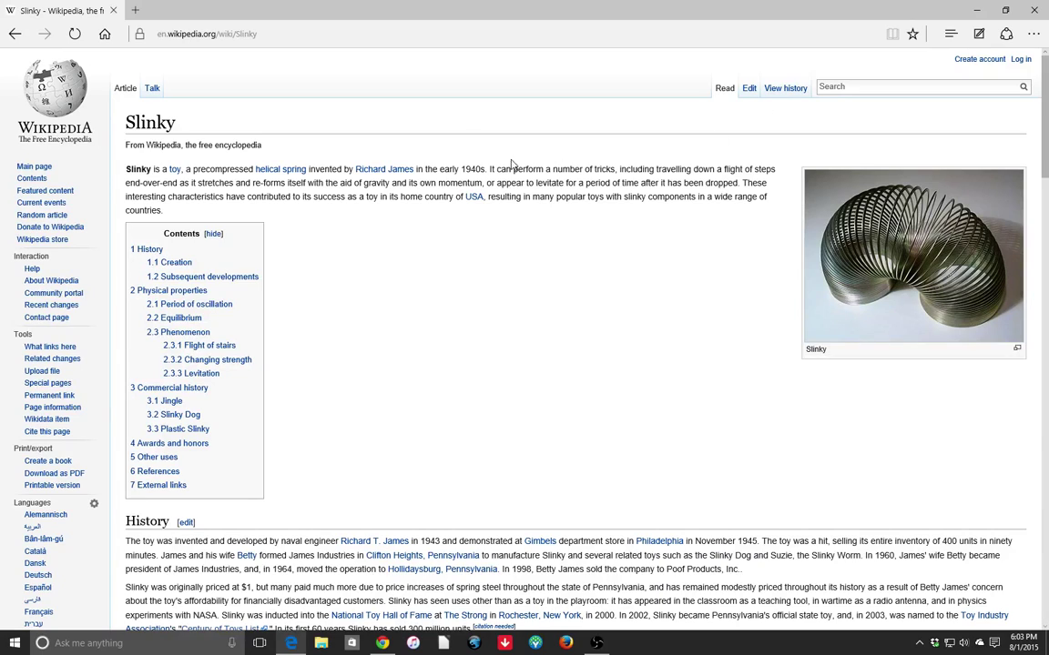
- Turn on Web Note mode, try the eraser, clip and pen tools, and show pen colour/size options
left_click(980, 35)
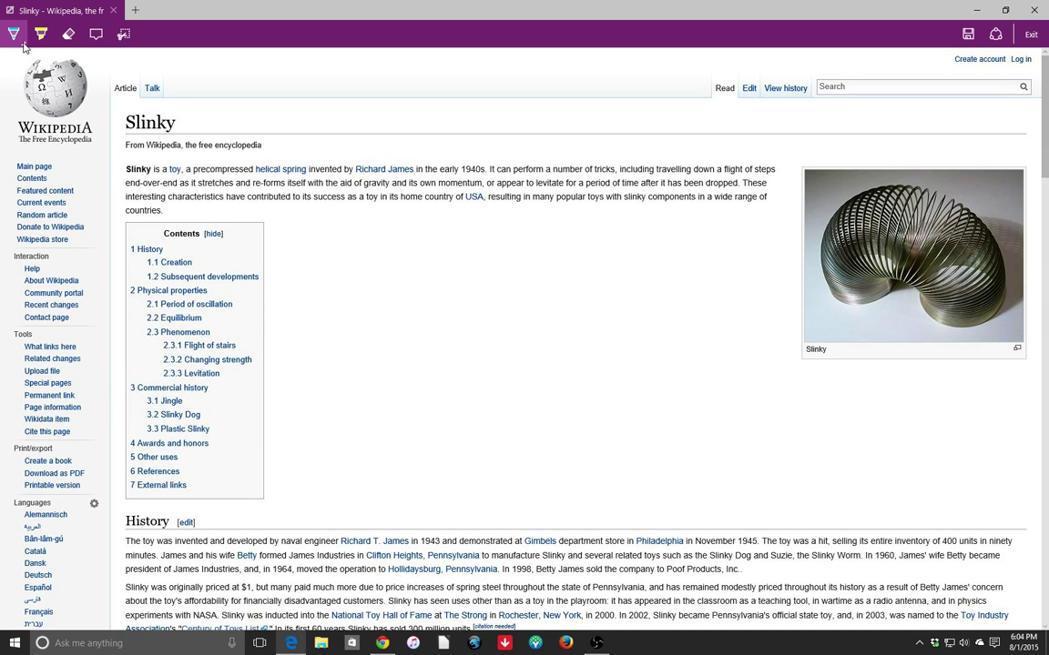
left_click(68, 34)
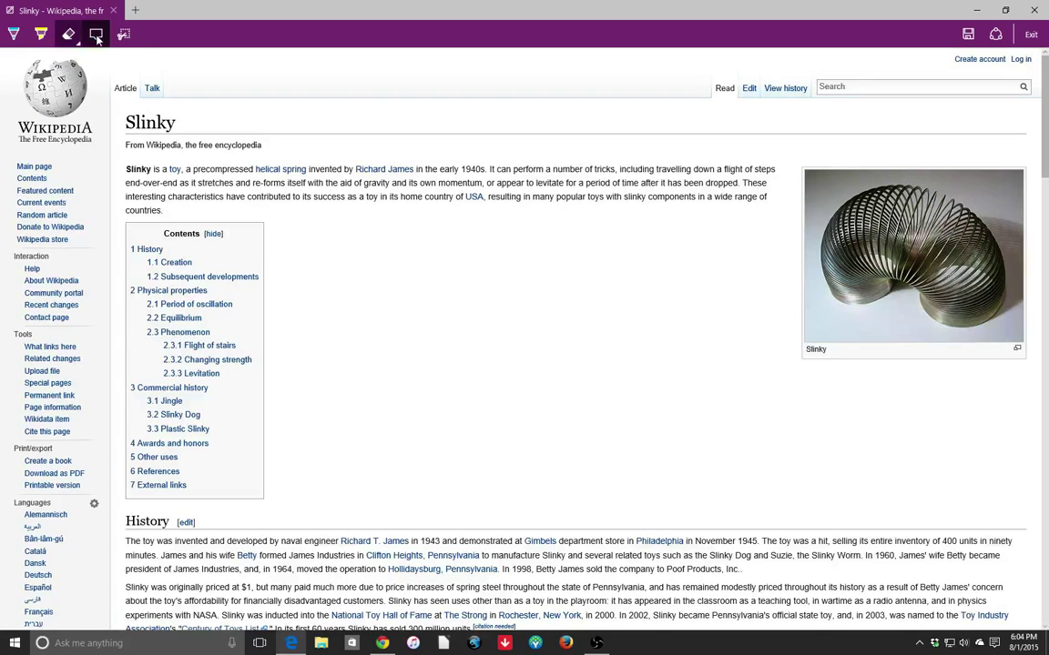
left_click(96, 34)
left_click(13, 35)
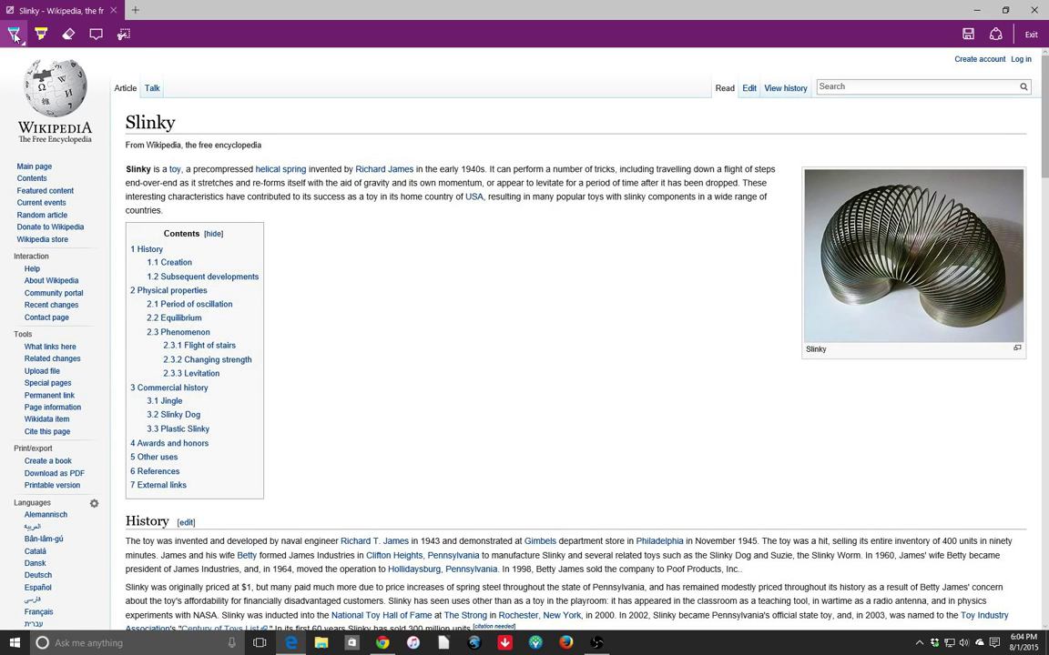
left_click(14, 35)
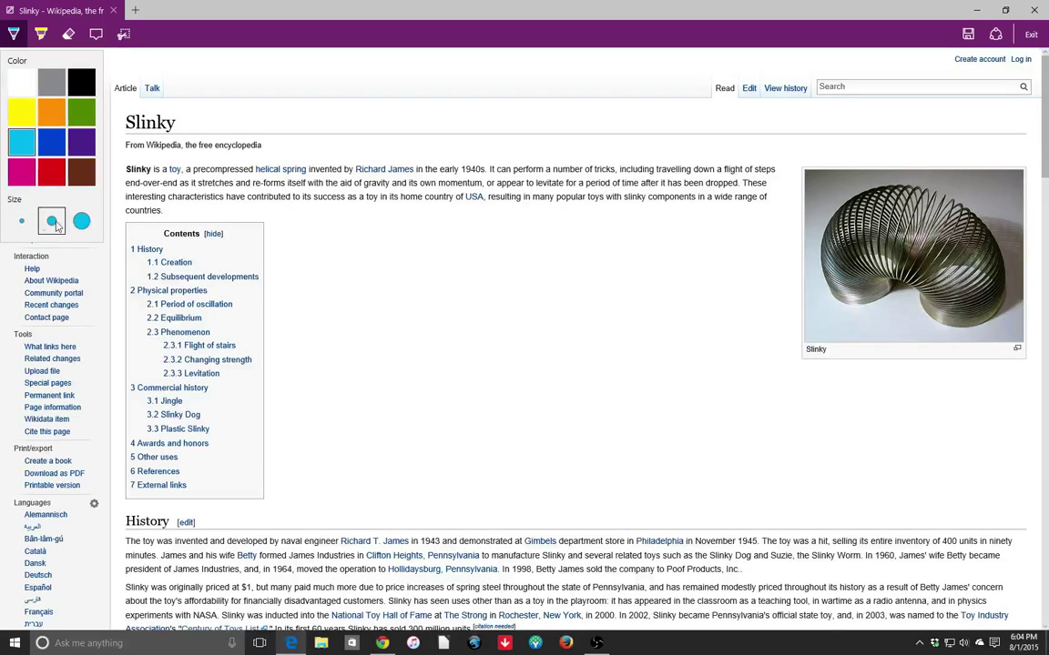
- Check the eraser's clear-all option, then highlight the helical spring phrase and 'early 1940s… USA'
left_click(66, 36)
left_click(67, 36)
left_click(15, 36)
left_click(15, 37)
left_click(41, 35)
left_click_drag(190, 169, 485, 171)
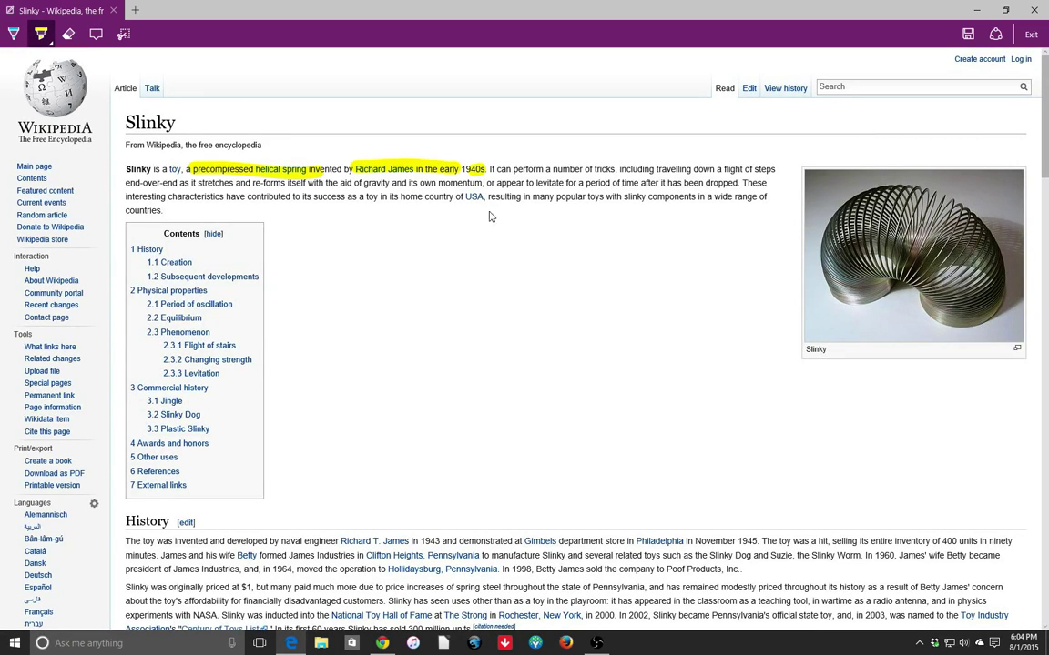
left_click_drag(400, 199, 495, 198)
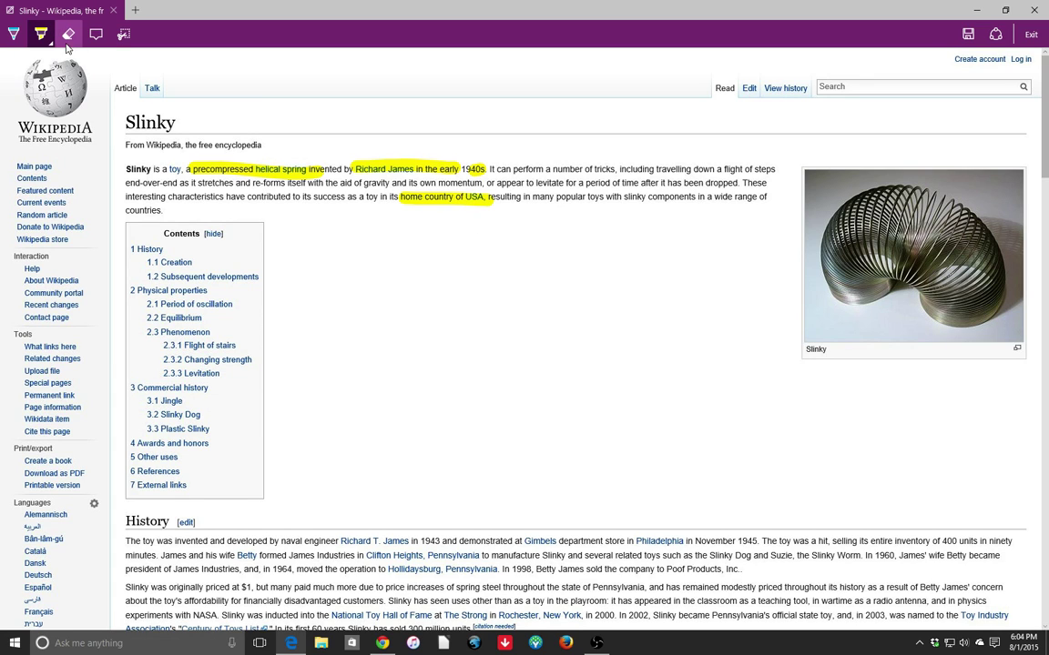
- Draw a cyan freehand loop and a short cyan stroke with the pen
left_click(13, 34)
mouse_move(323, 217)
left_mouse_down()
mouse_move(302, 223)
mouse_move(573, 292)
mouse_move(314, 321)
left_mouse_up()
left_click_drag(510, 291, 596, 294)
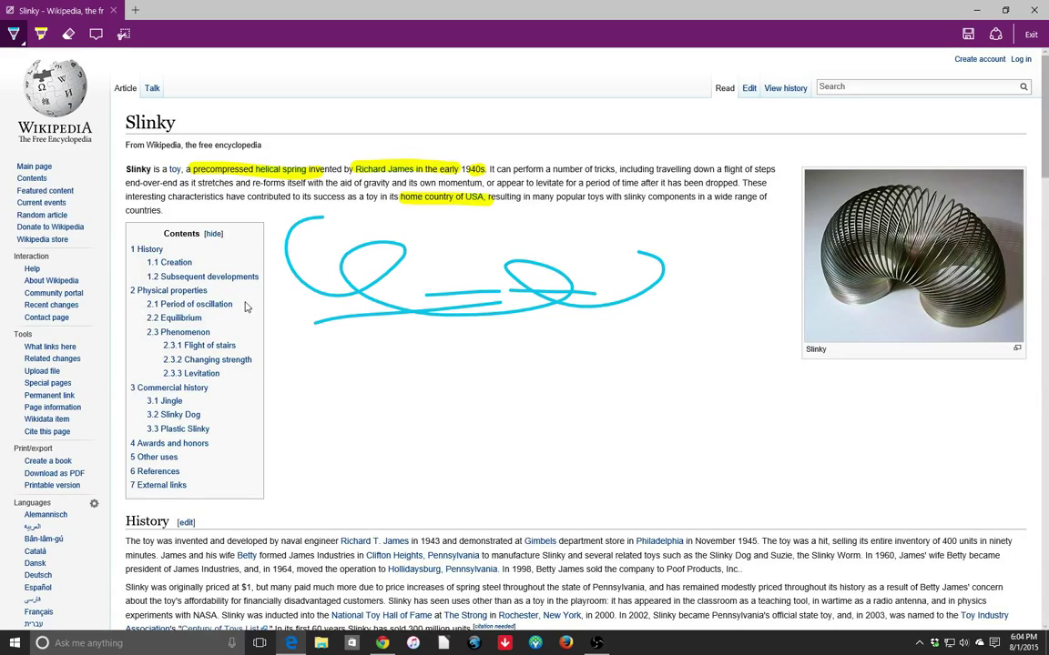
left_click(16, 34)
- Erase the cyan loop, the remaining ink lines and the yellow highlights
left_click(68, 34)
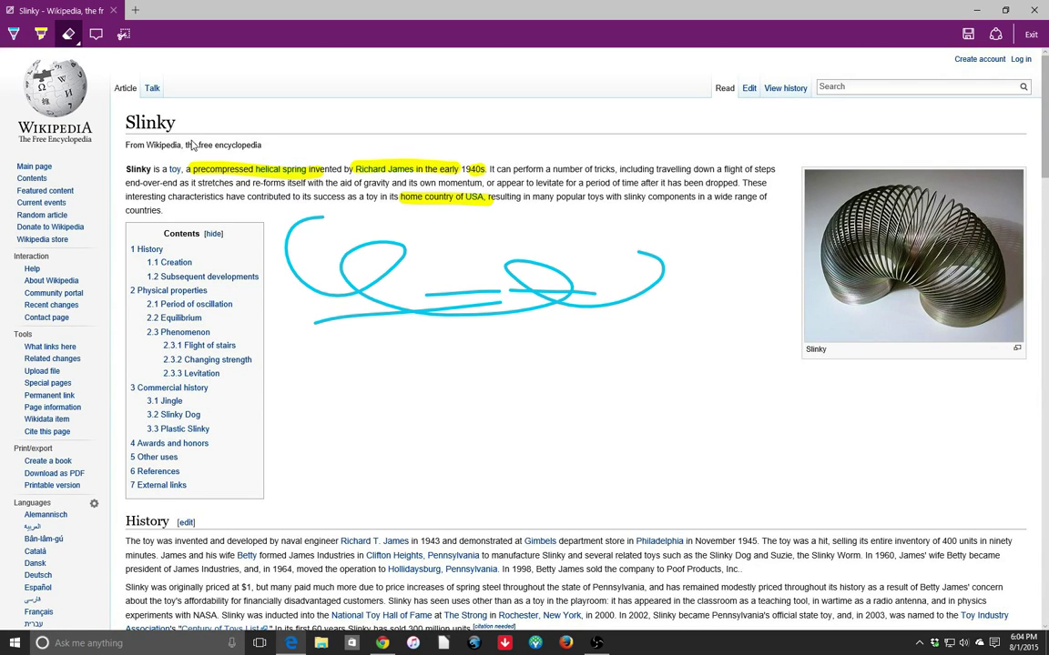
left_click(285, 259)
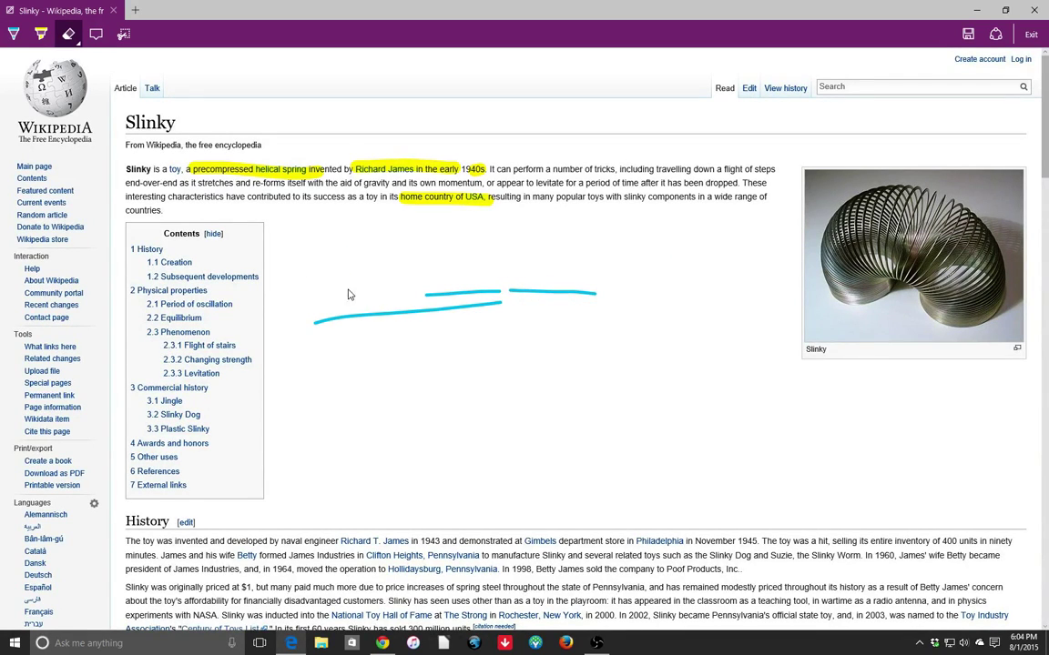
mouse_move(282, 300)
left_mouse_down()
mouse_move(628, 302)
mouse_move(393, 298)
left_mouse_up()
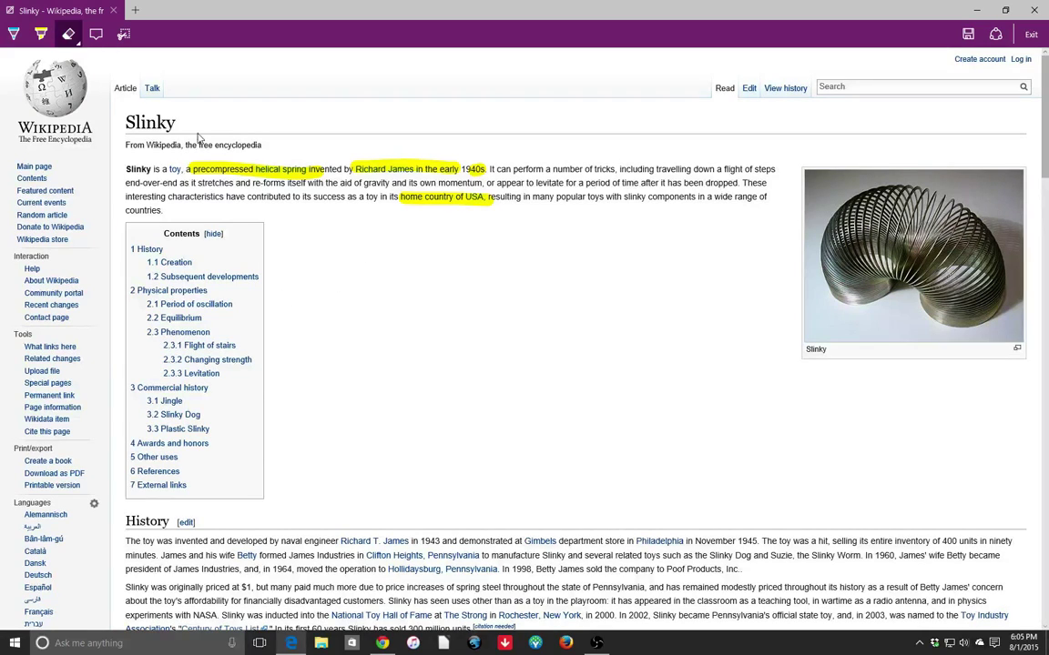
mouse_move(180, 123)
left_mouse_down()
mouse_move(279, 202)
mouse_move(455, 179)
mouse_move(428, 155)
left_mouse_up()
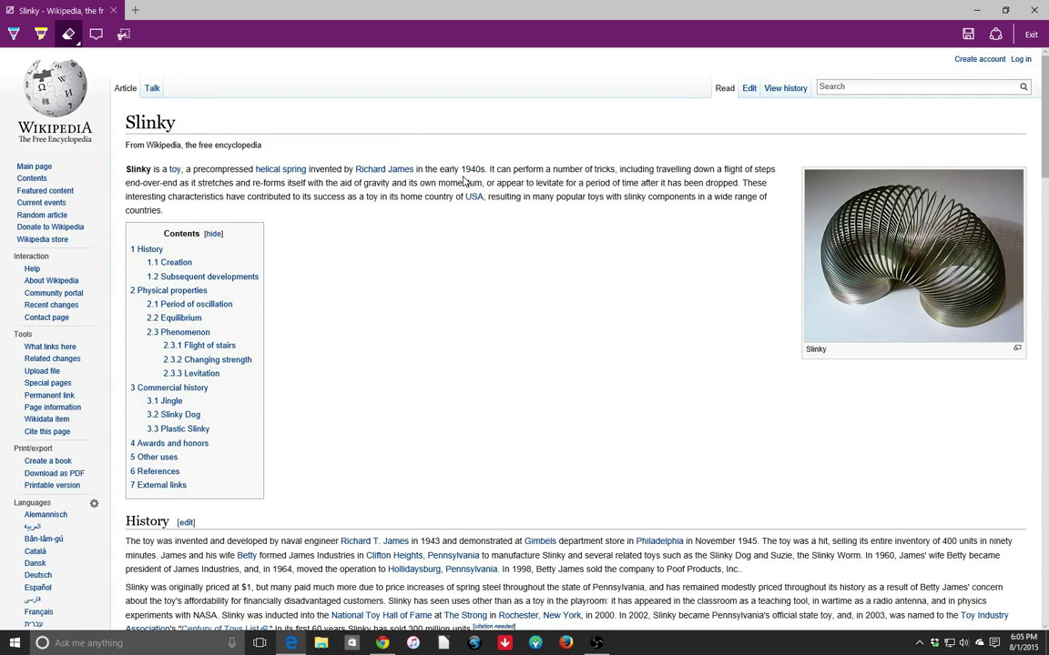
- Highlight the phrase ending in 'early 1940s' and clip the first paragraph region
left_click(41, 34)
left_click_drag(253, 182, 491, 170)
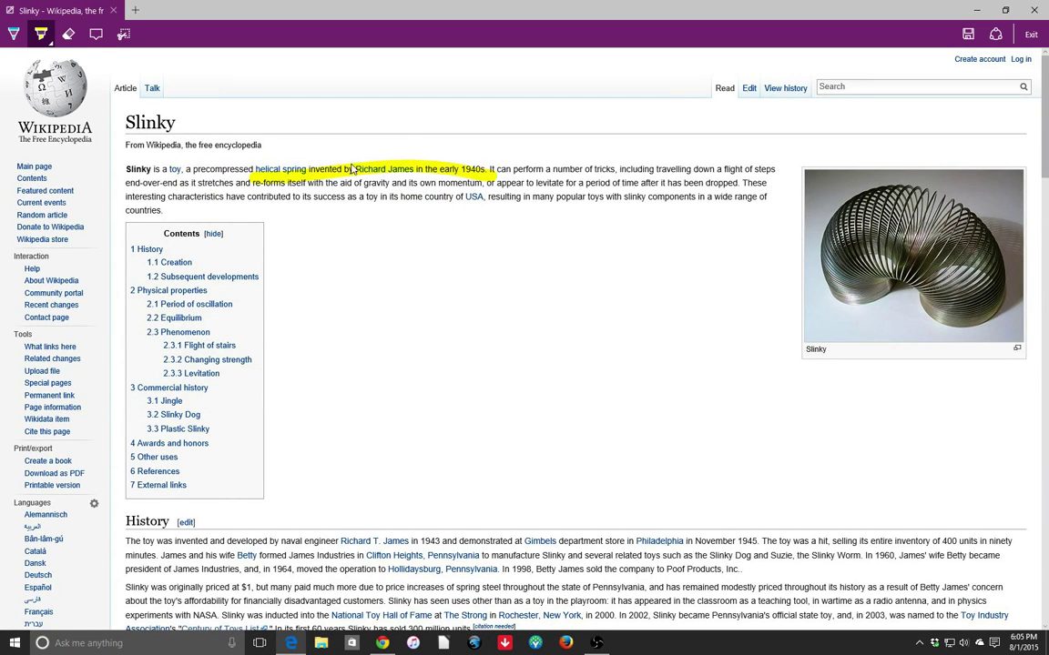
left_click(119, 36)
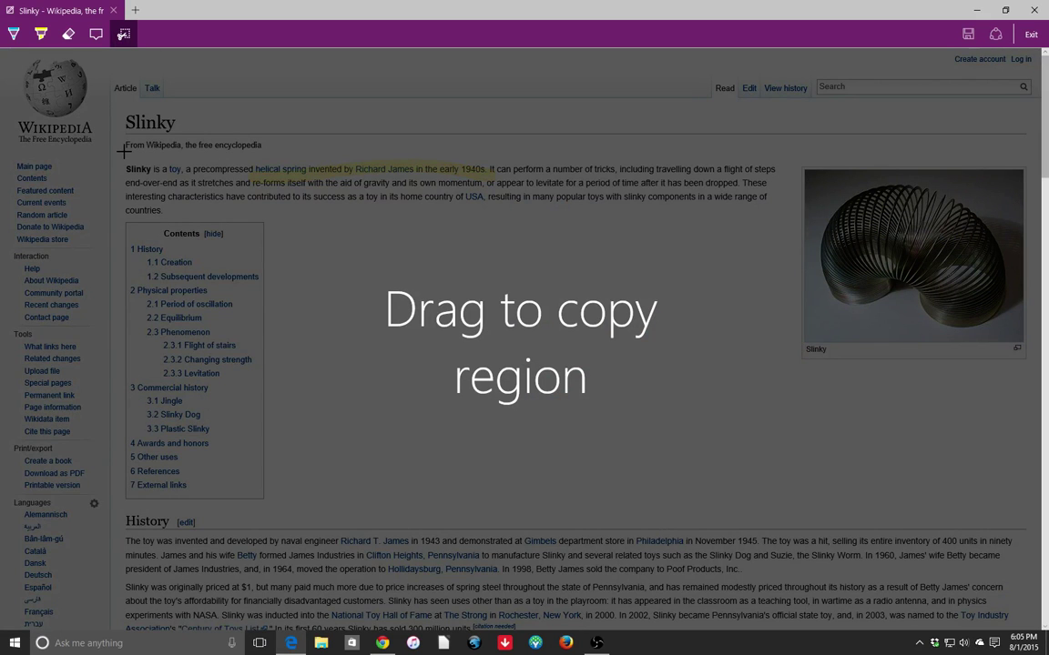
left_click_drag(119, 161, 785, 216)
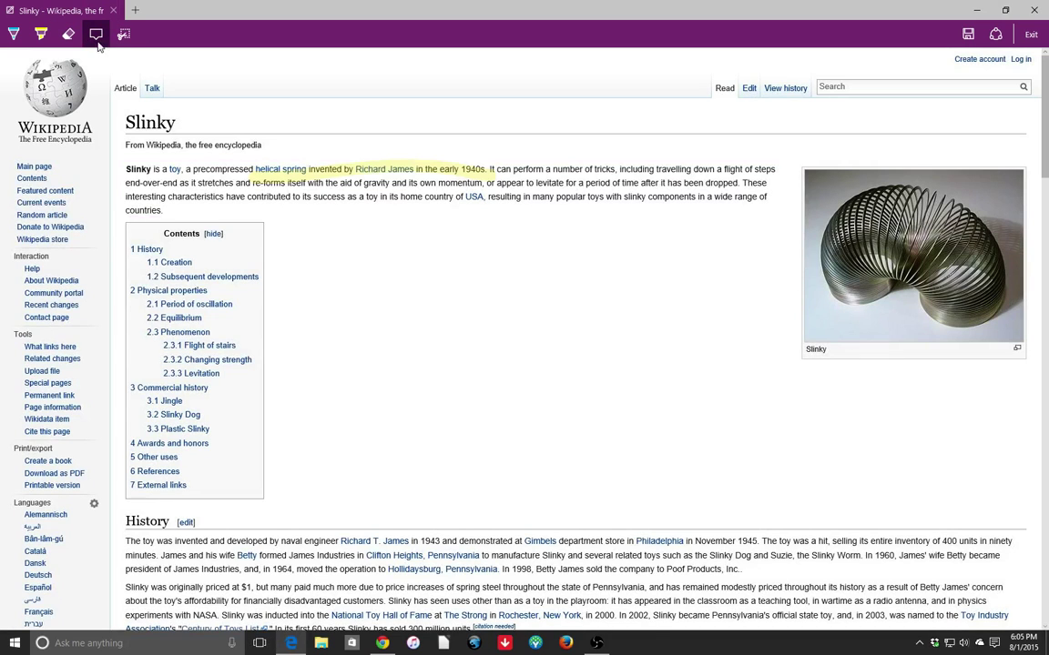
- Add typed note 1 reading ';laksjdf;lkajsdf' beside the contents box
left_click(97, 40)
left_click(354, 239)
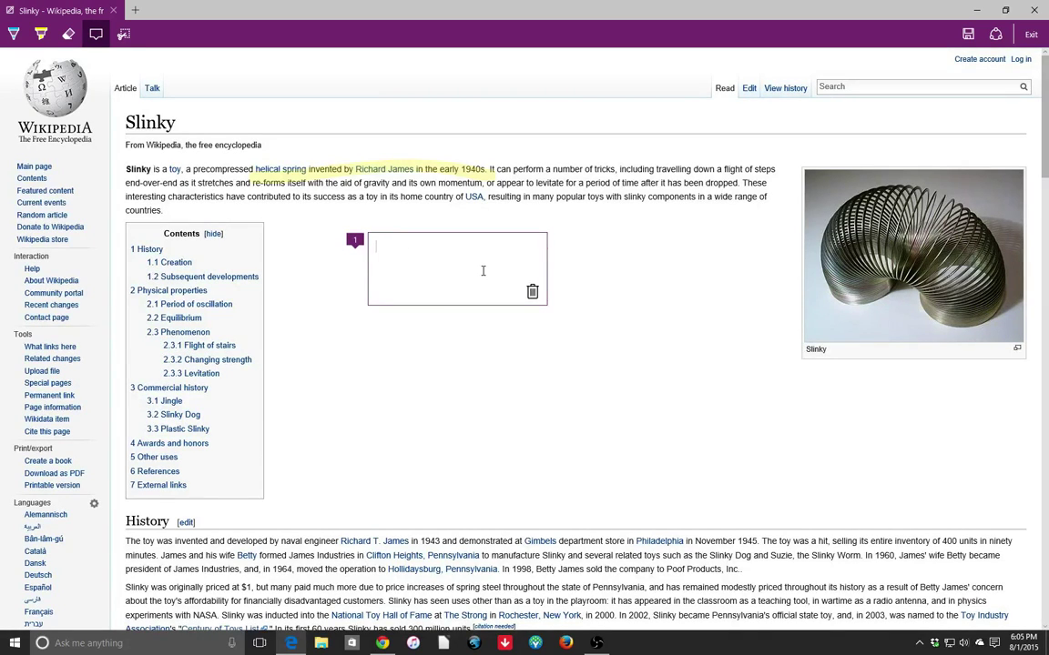
type(";laksjdf;lkajsdf")
- Delete typed note 1 via its trash icon, then exit Web Note mode
left_click(13, 33)
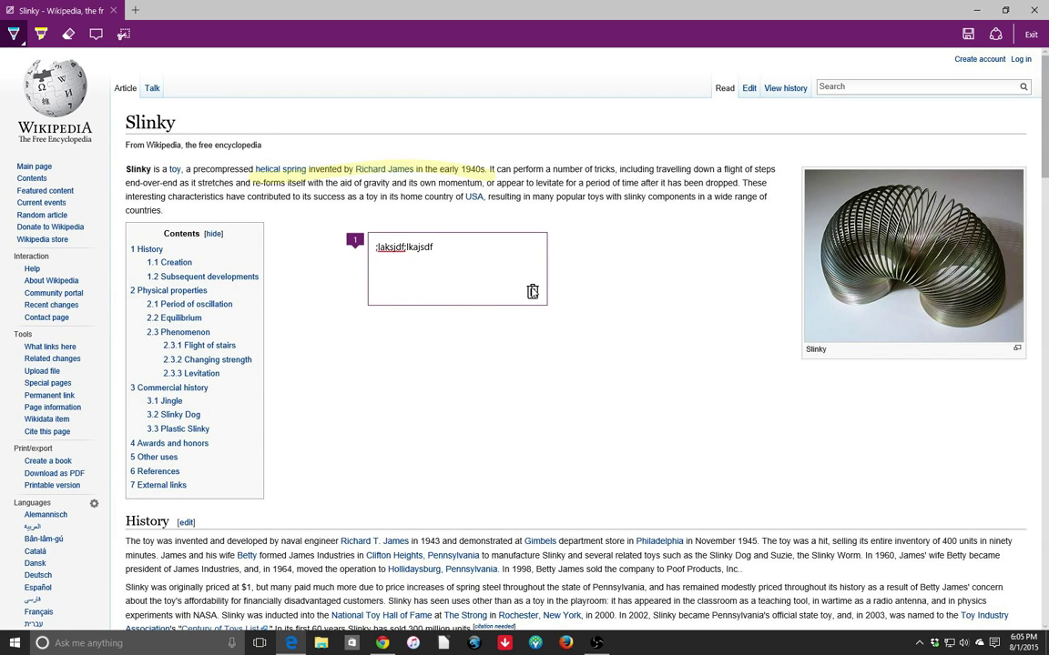
left_click(95, 34)
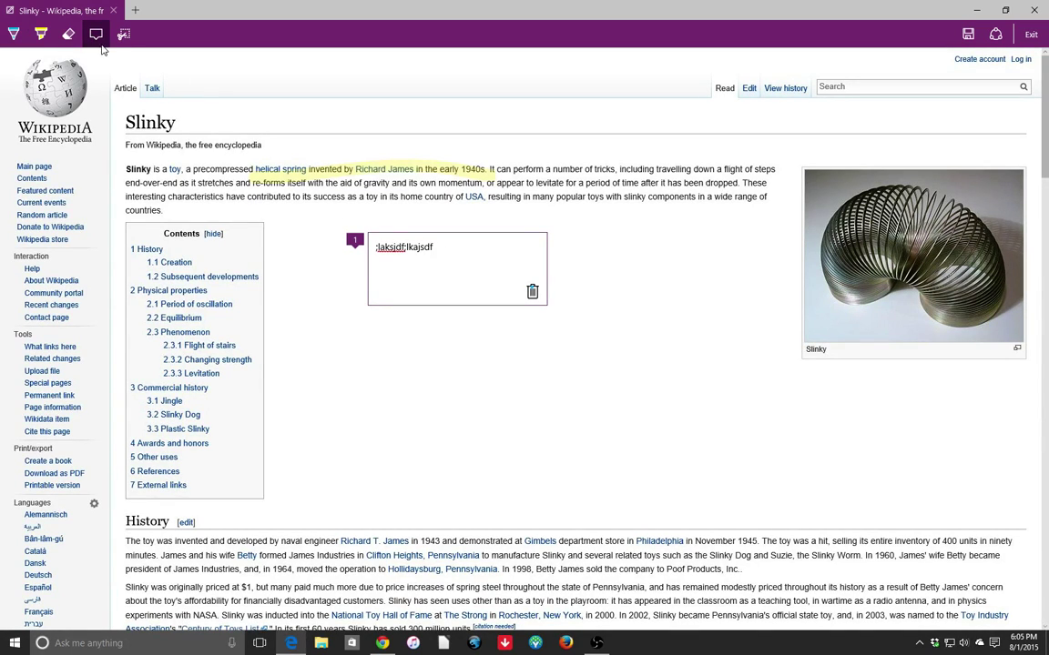
left_click(532, 291)
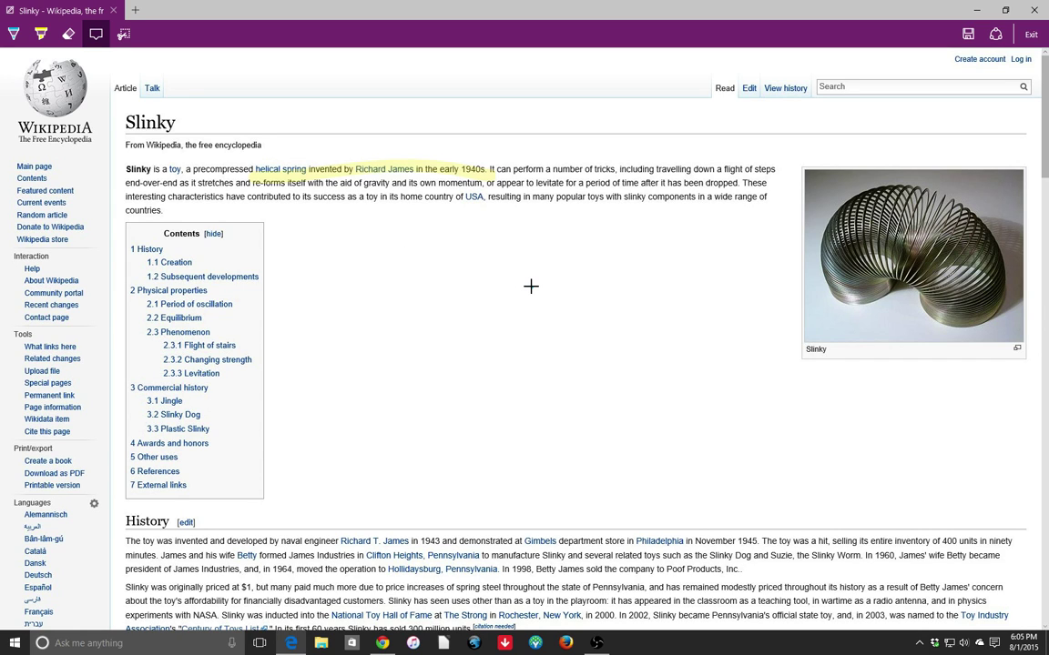
left_click(68, 33)
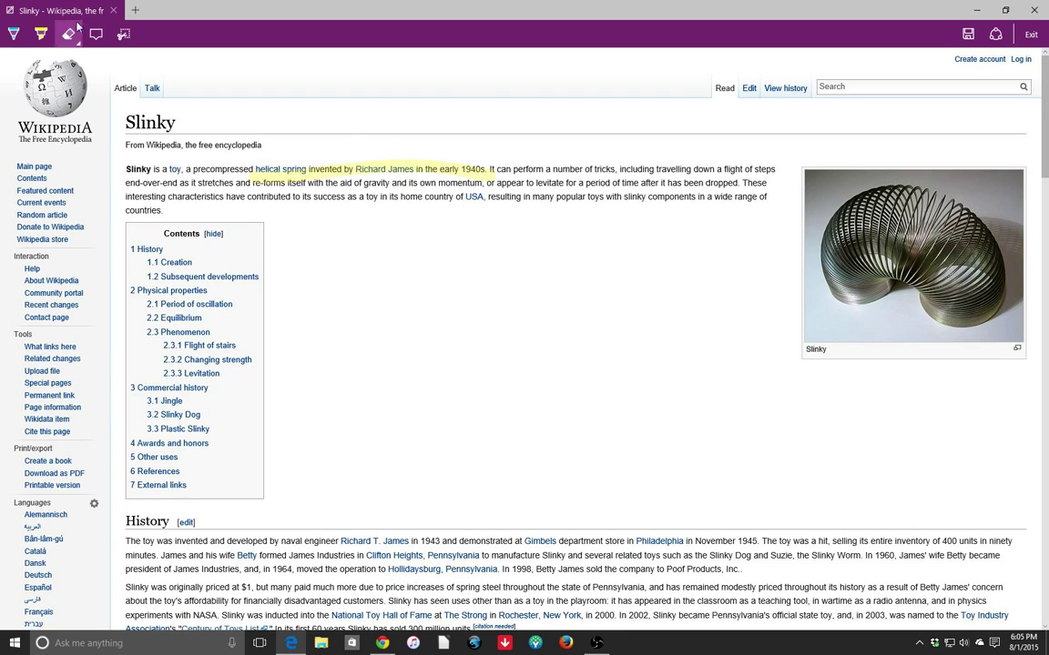
left_click(1030, 37)
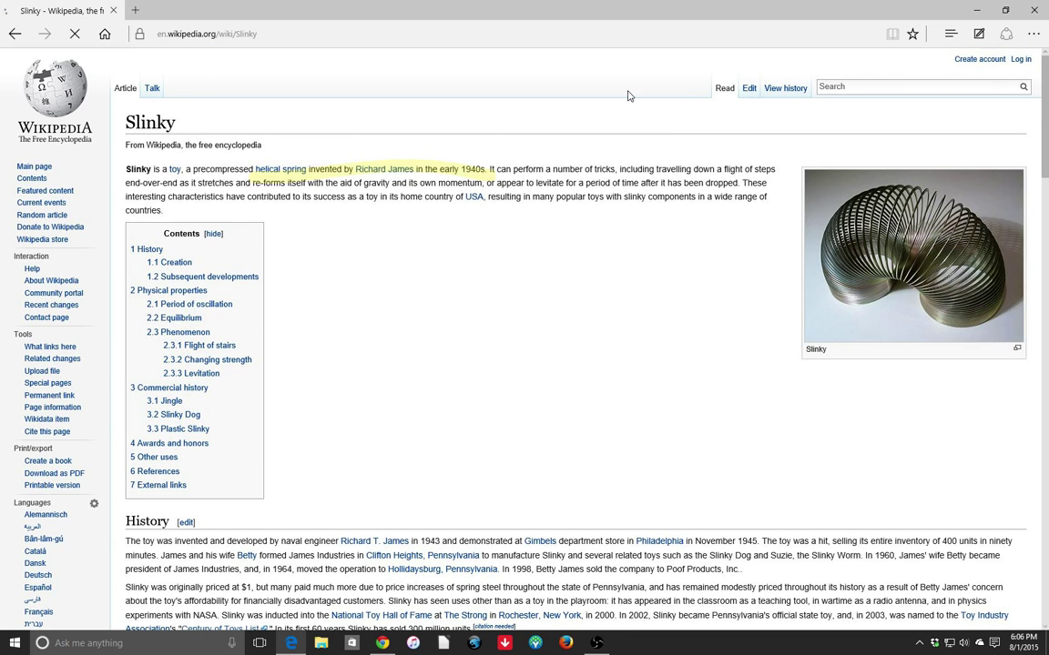
left_click(1006, 35)
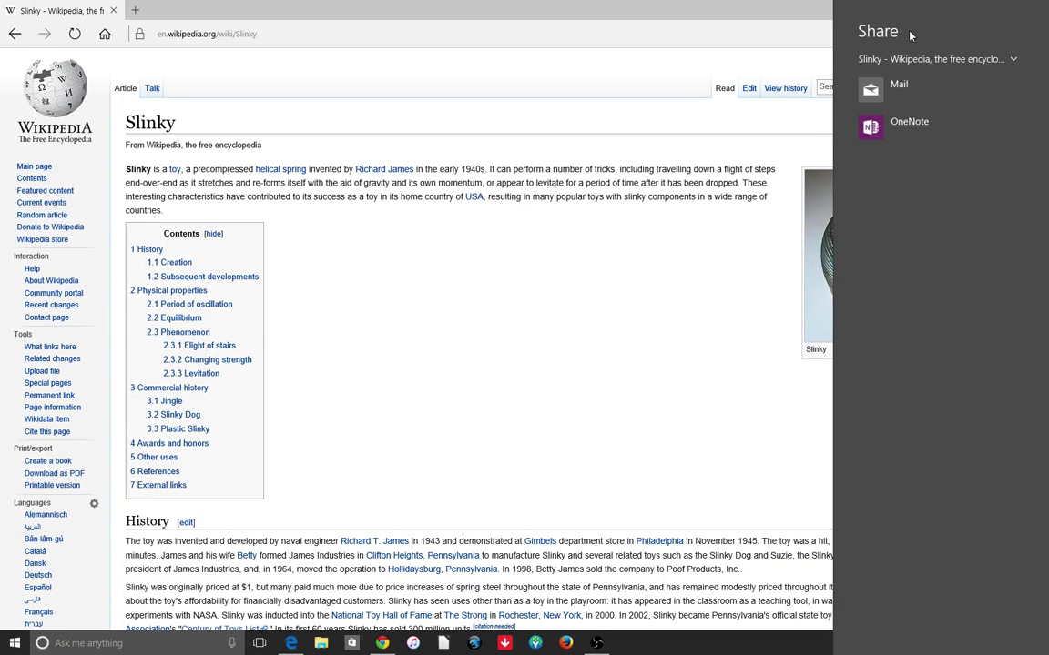
left_click(790, 176)
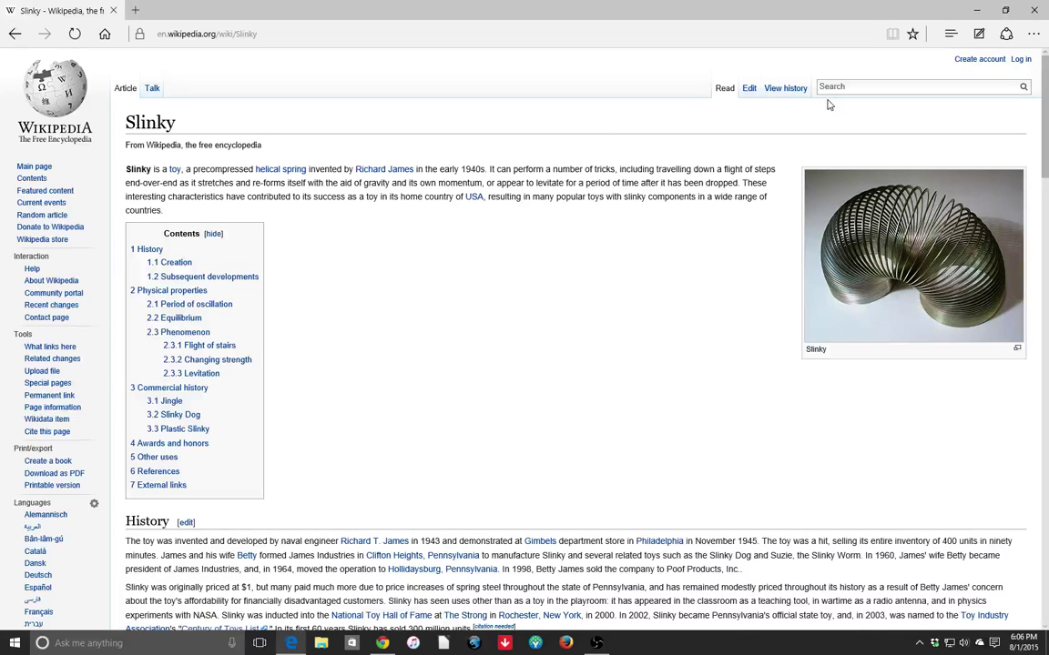
- Cycle the Hub through Favorites, Reading list, History and Downloads, then close it
left_click(951, 35)
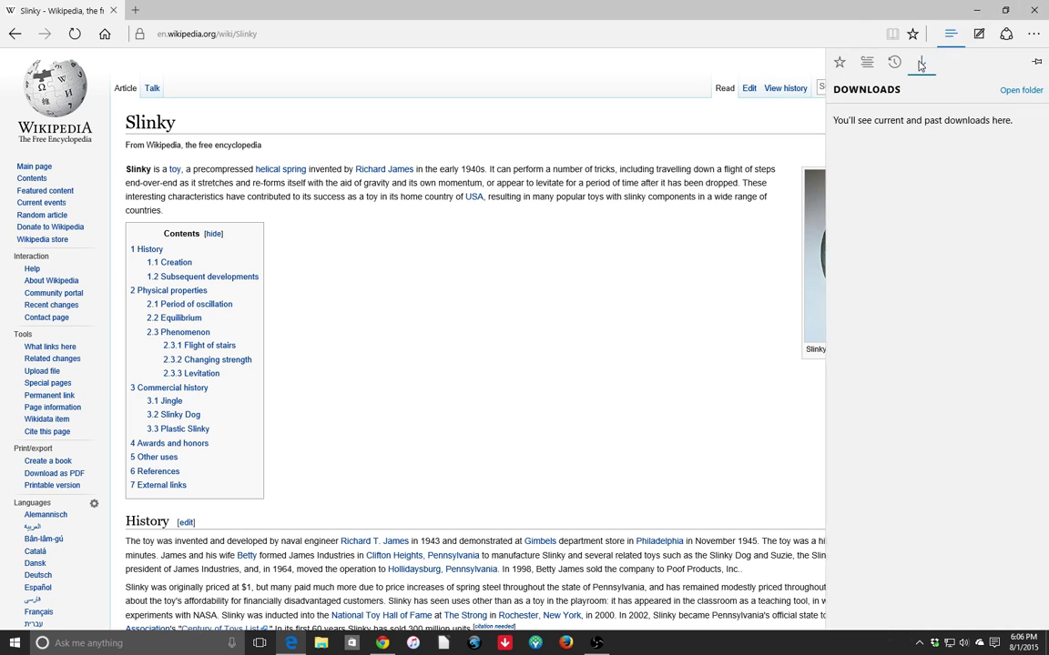
left_click(837, 62)
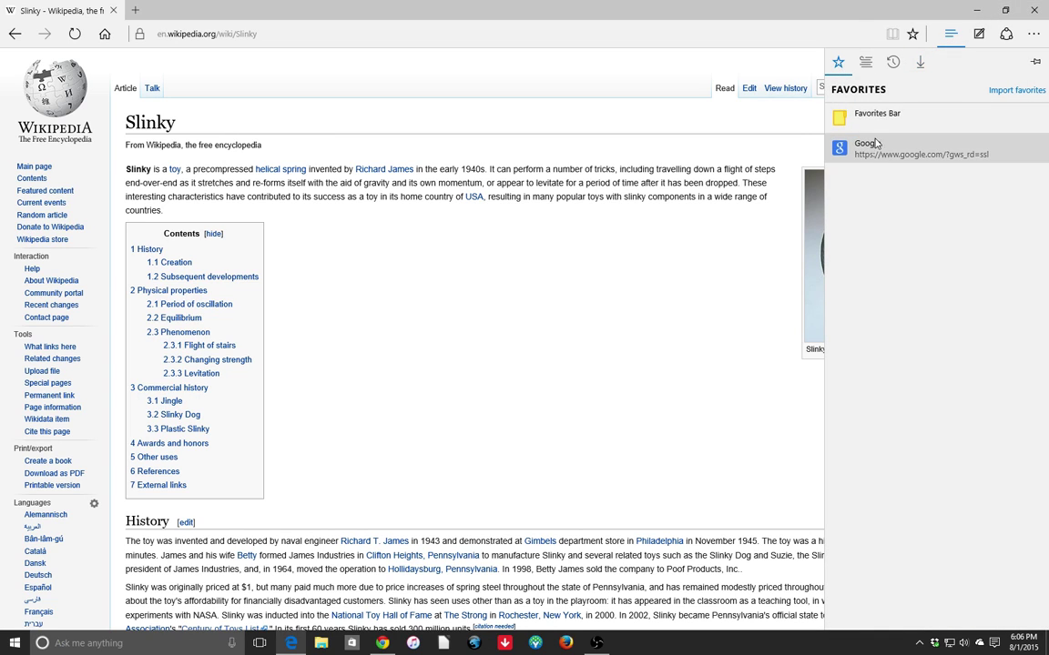
left_click(864, 61)
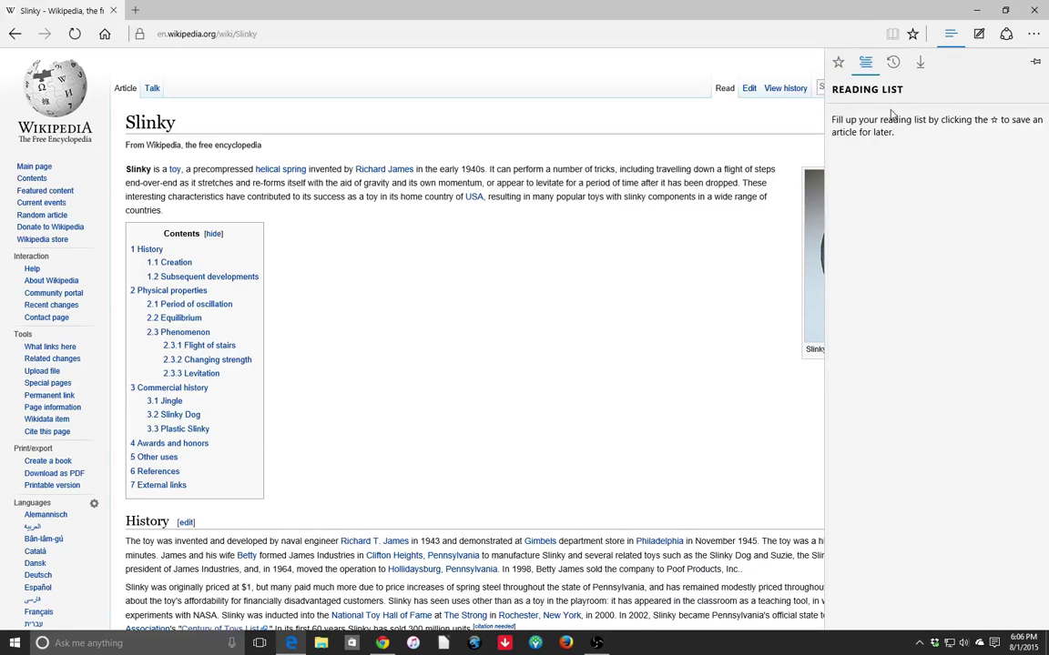
left_click(893, 62)
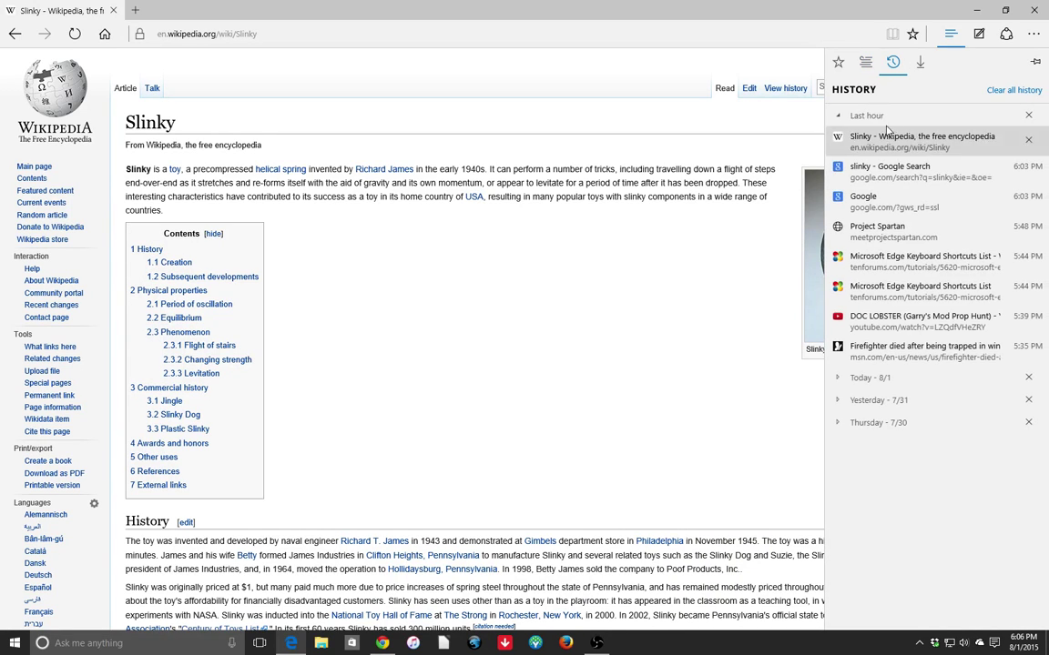
left_click(920, 62)
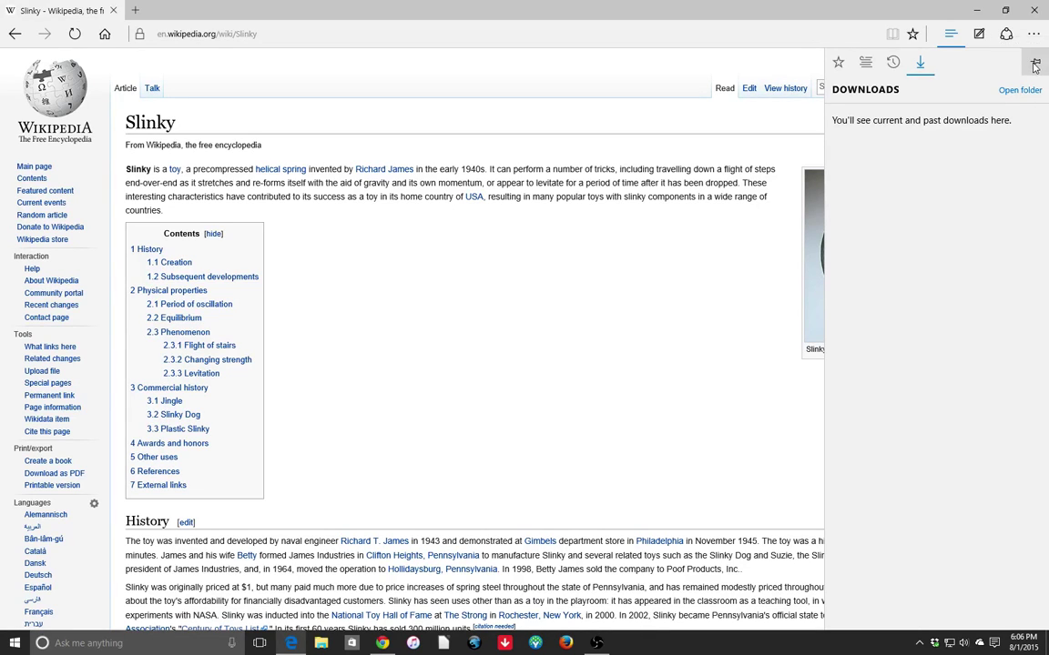
left_click(578, 81)
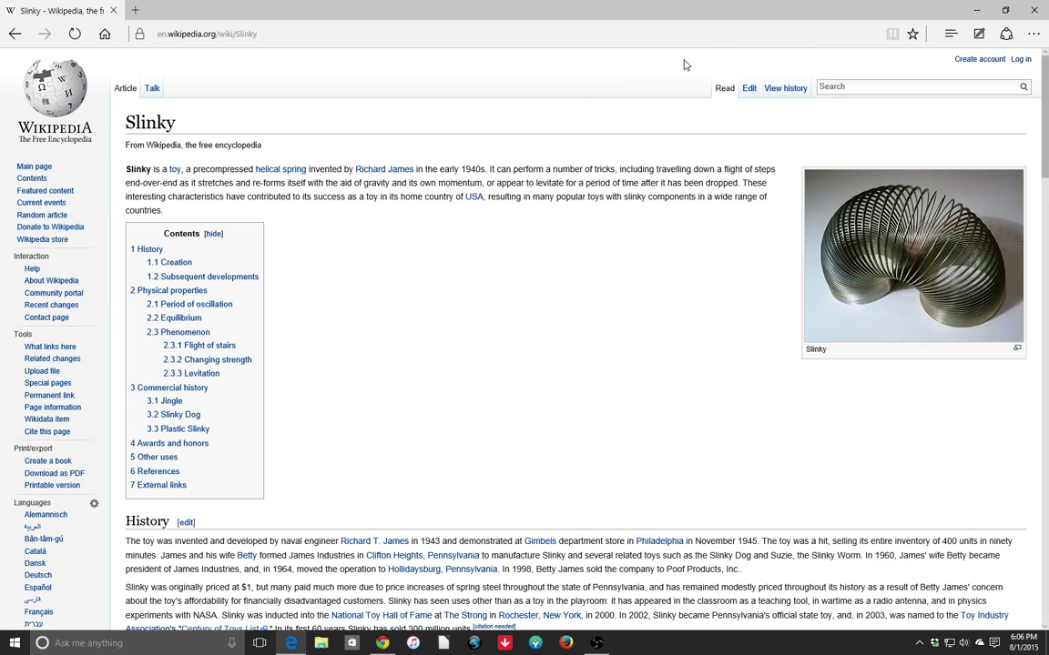
left_click(950, 34)
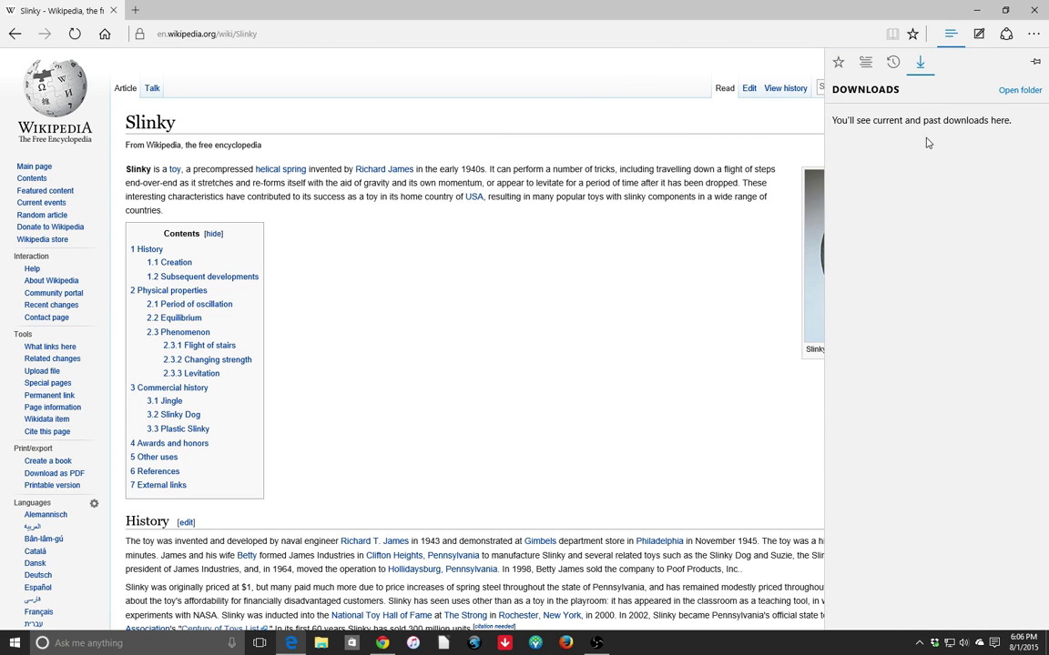
left_click(510, 78)
left_click(950, 33)
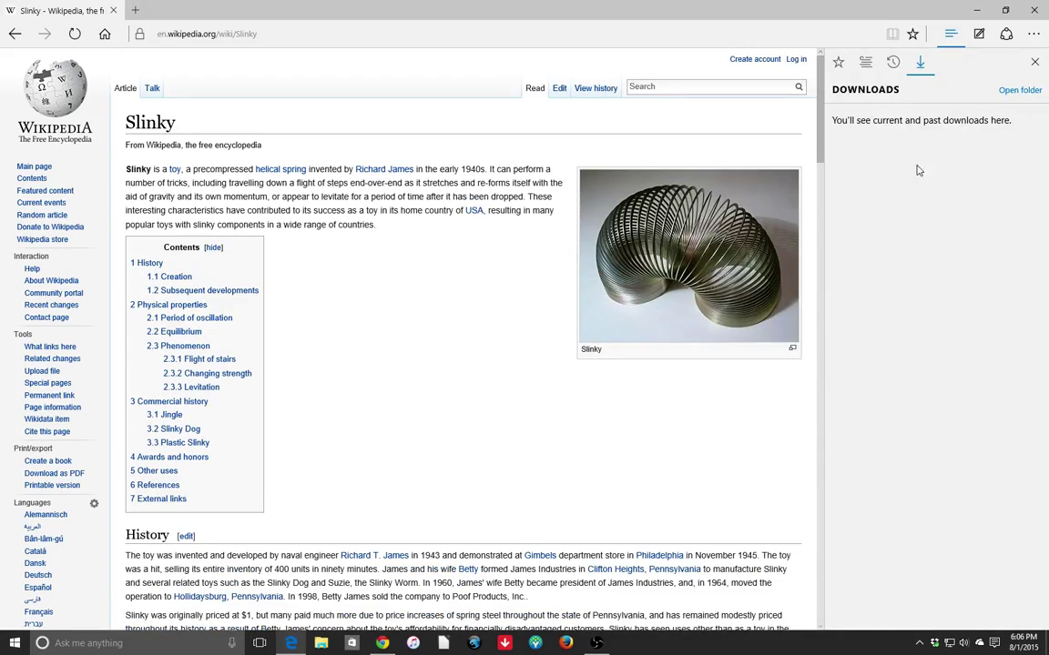
scroll(547, 264, "down", 3)
scroll(546, 264, "up", 1)
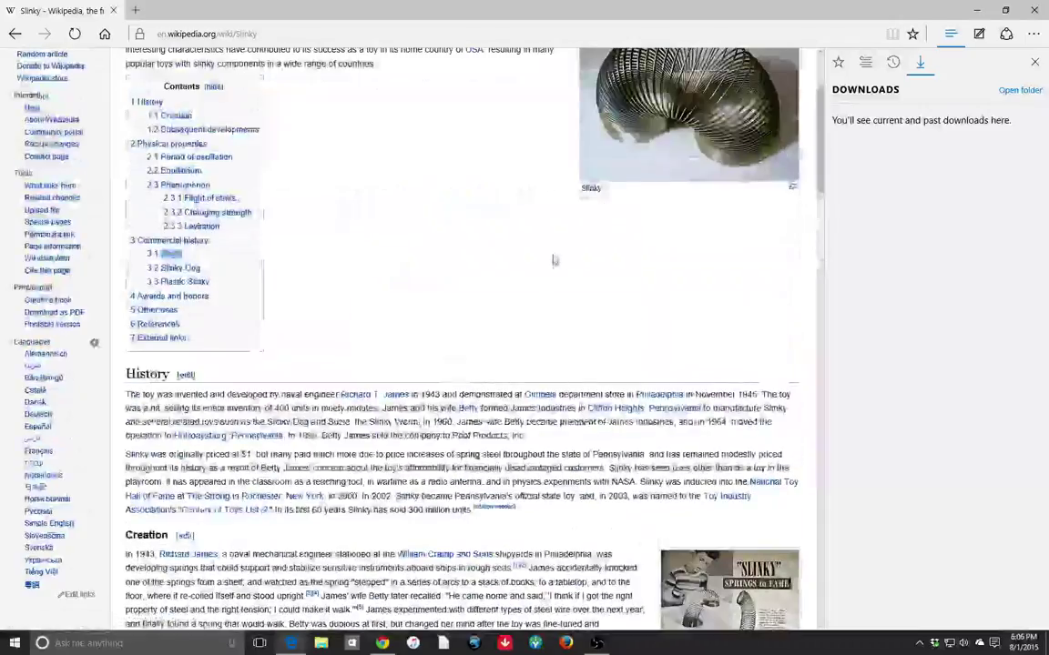
left_click(951, 34)
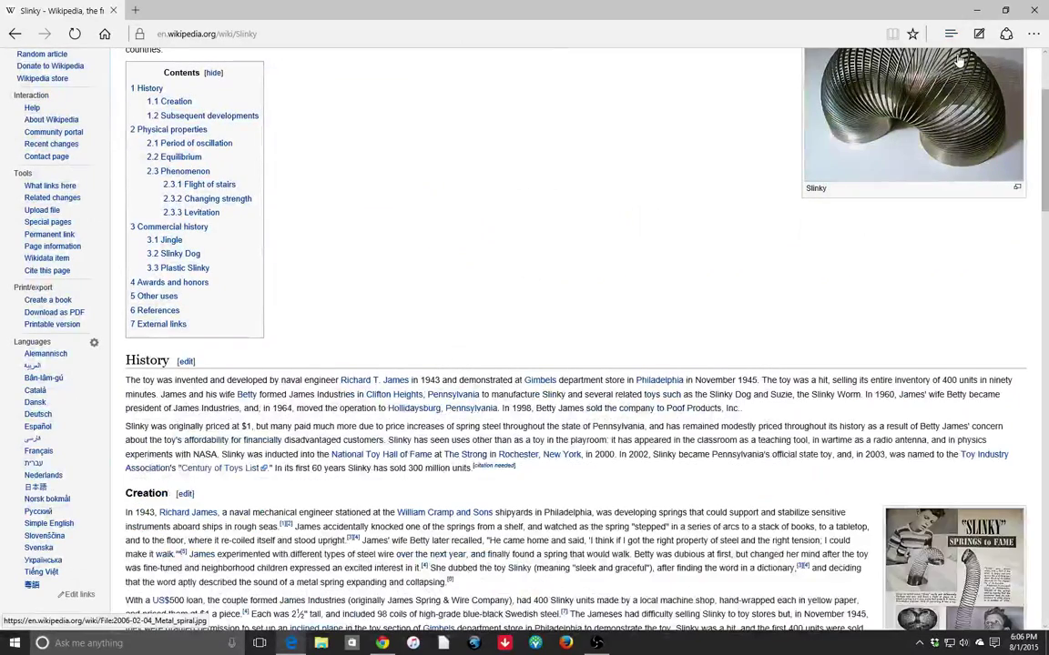
- Open Edge's Settings from the More actions menu and close them
left_click(1034, 33)
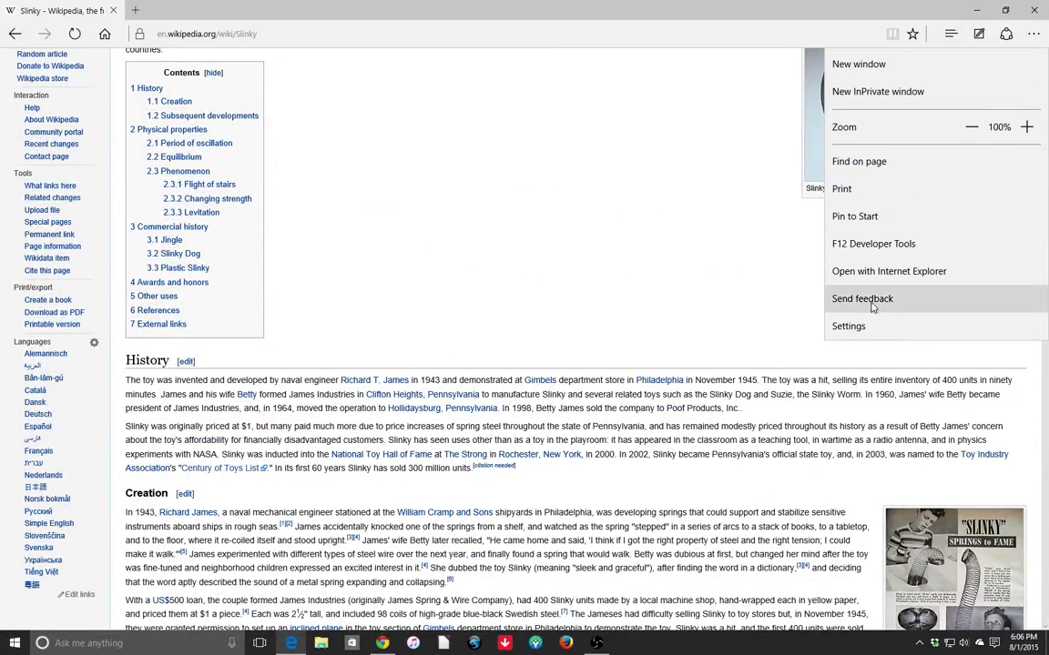
left_click(992, 326)
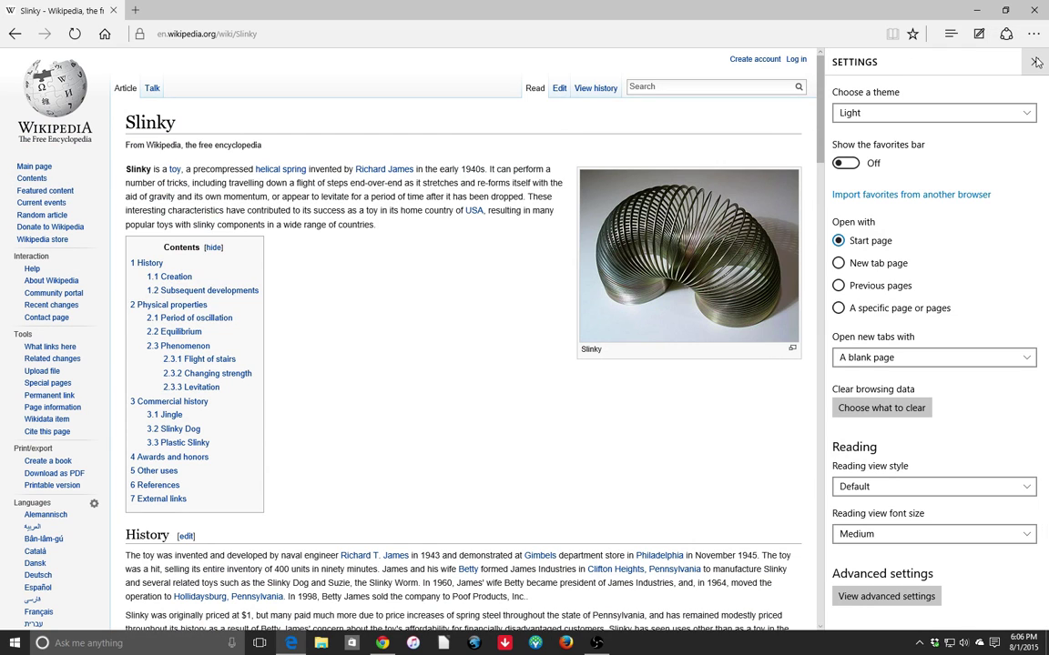
left_click(1036, 62)
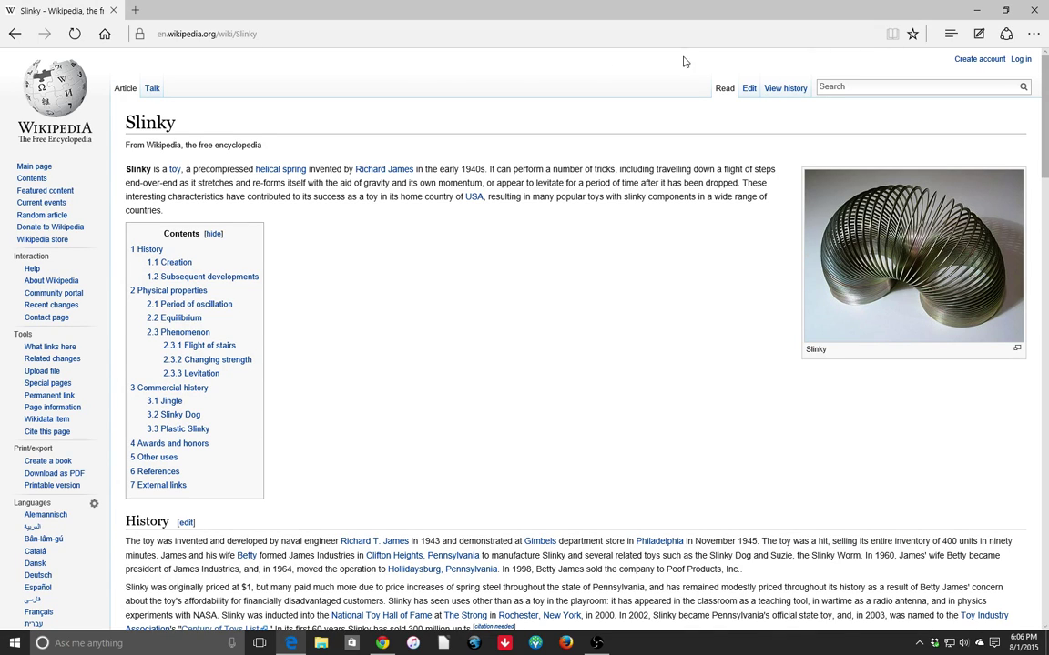
- Load the Google homepage by entering 'goo' in the address bar
left_click(383, 28)
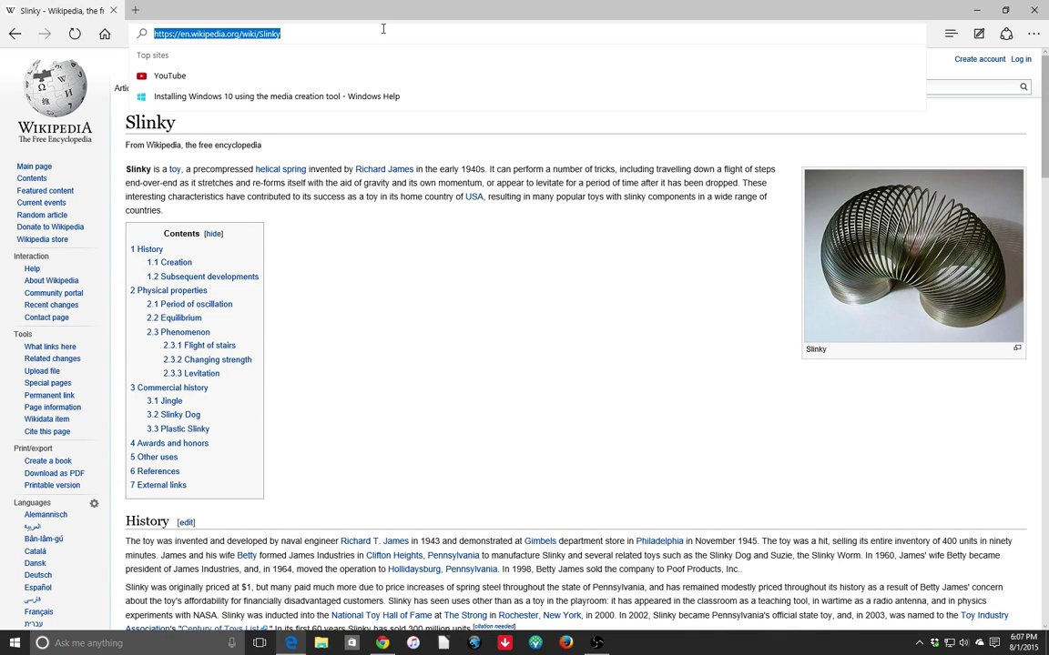
type("google.com/")
key("Return")
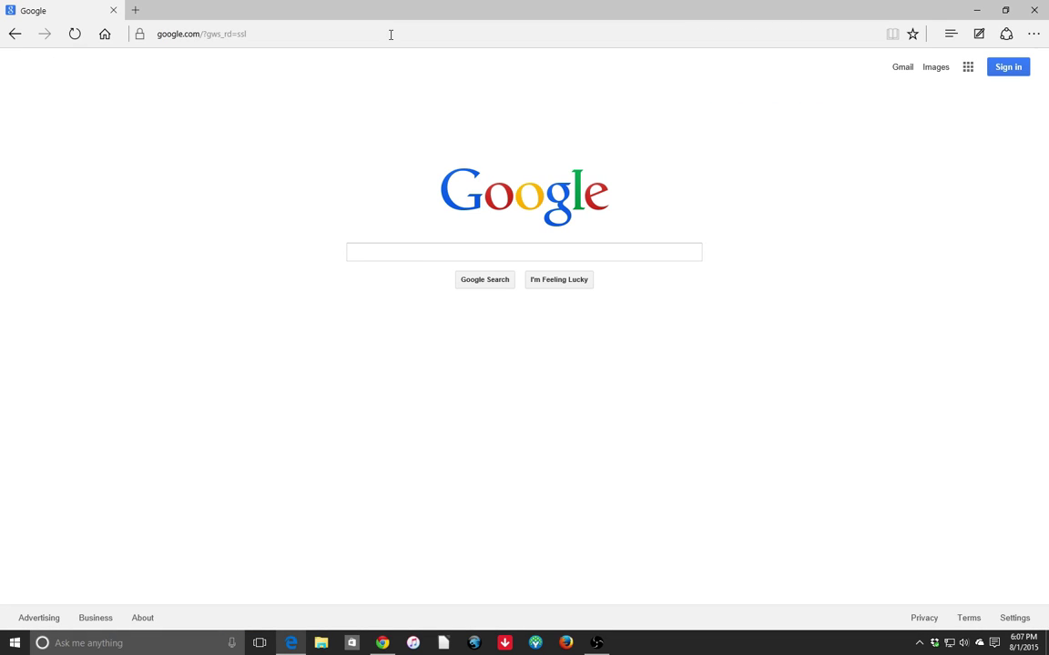
- Search Google for 'microsoft edge keyboard shortcuts' and open the TenForums result
left_click(412, 254)
type("mic")
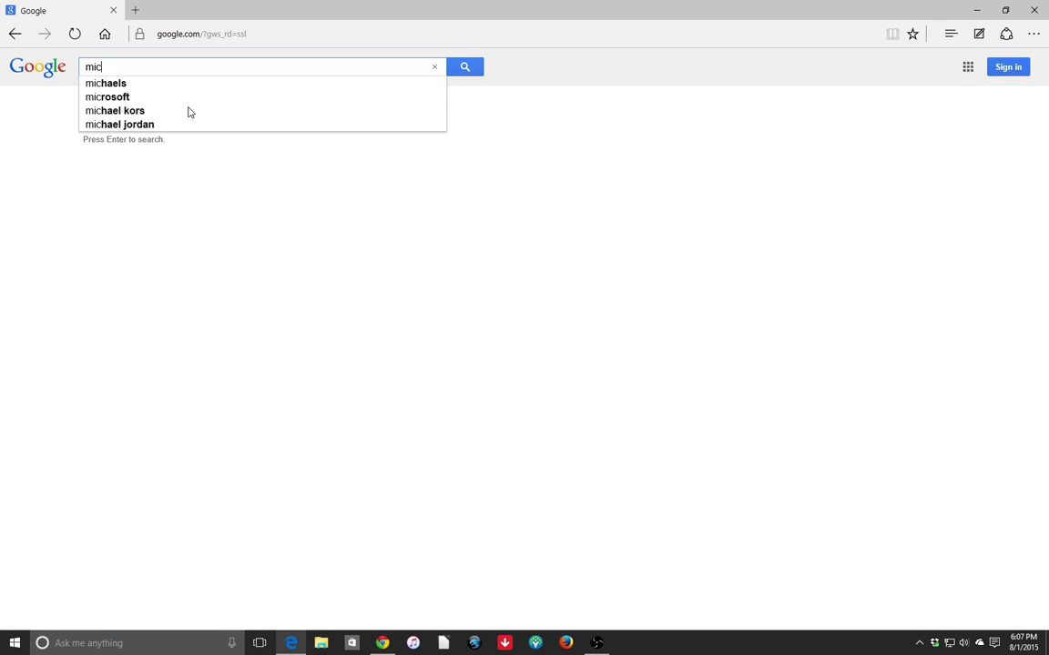
type("rosoft edge")
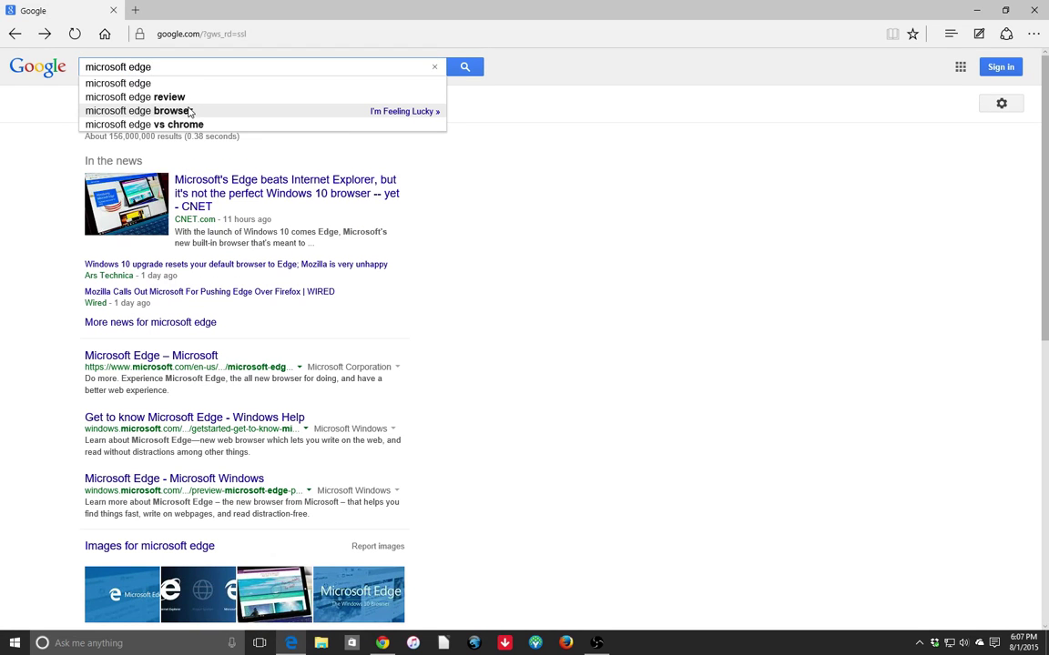
type(" key")
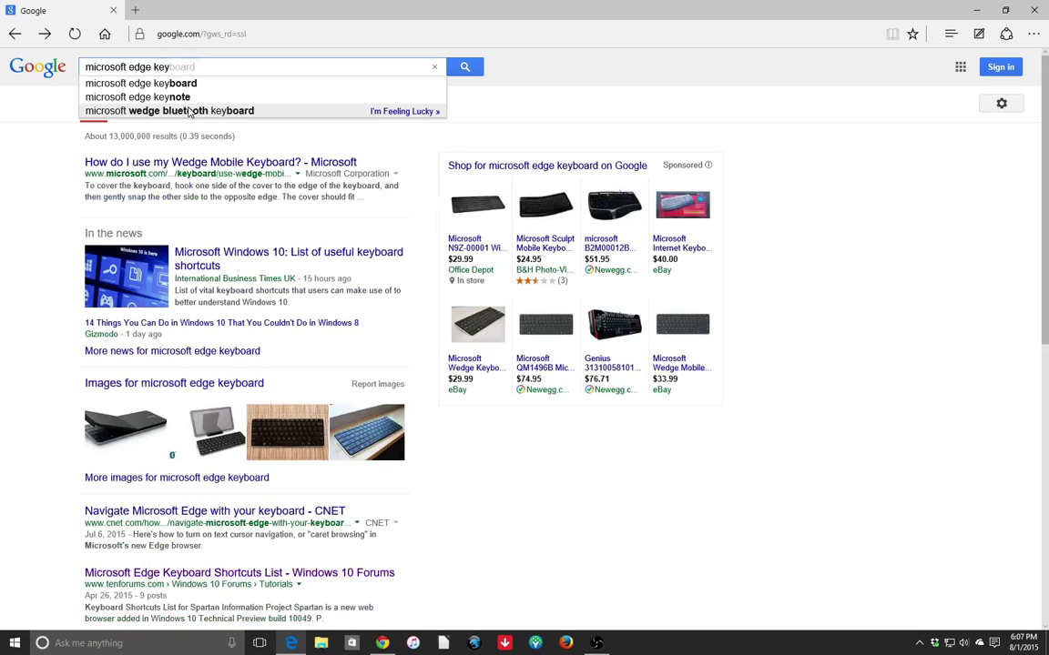
type("board shortcuts")
key("Return")
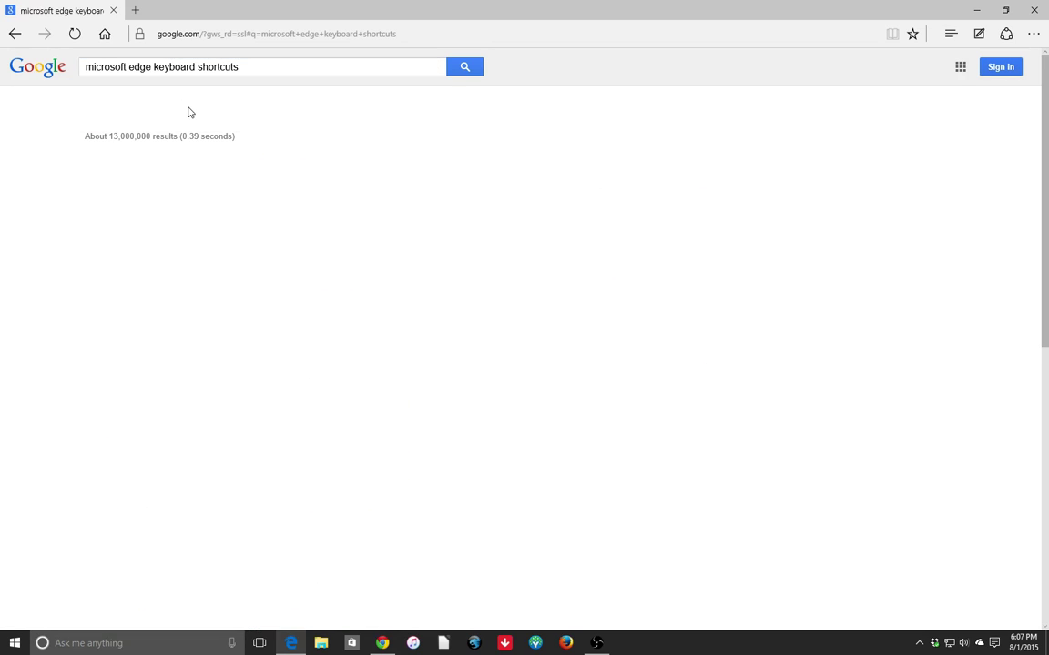
left_click(208, 223)
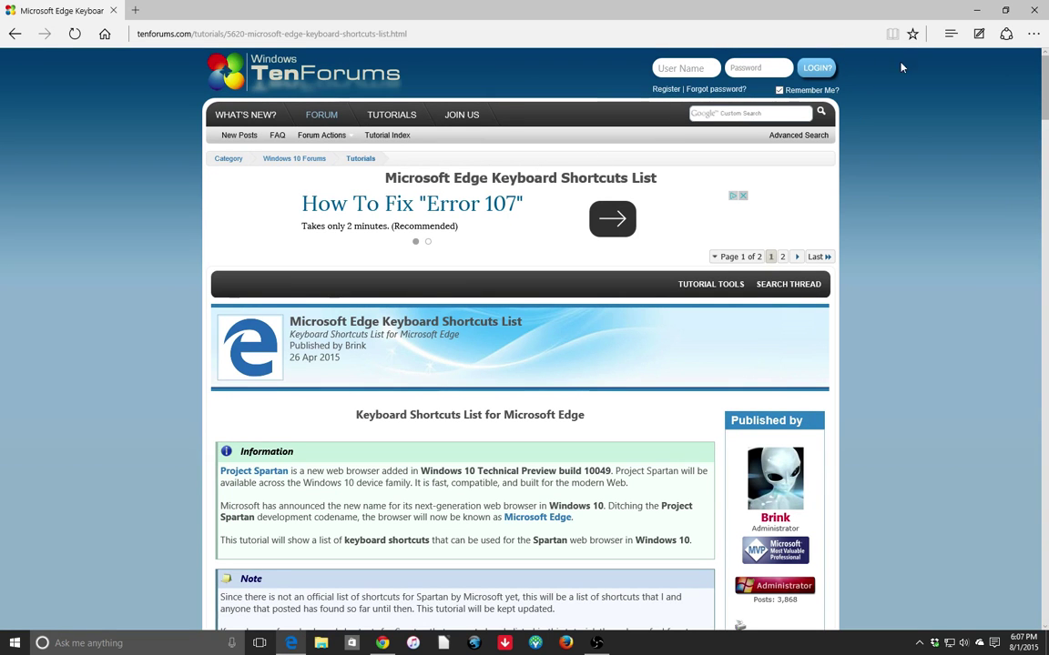
scroll(906, 152, "down", 3)
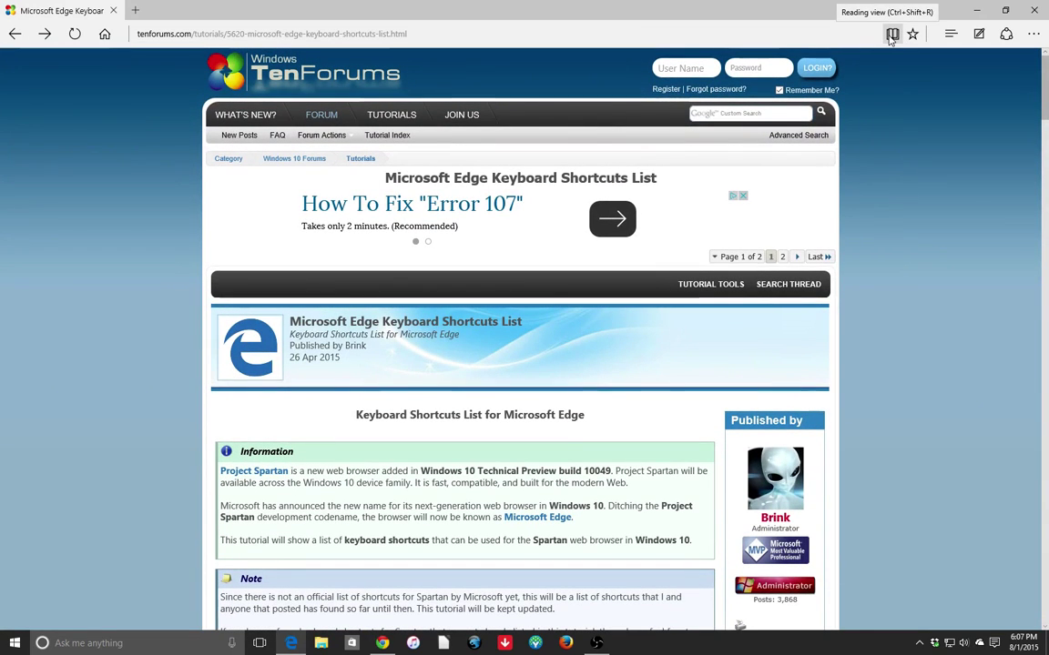
left_click(891, 35)
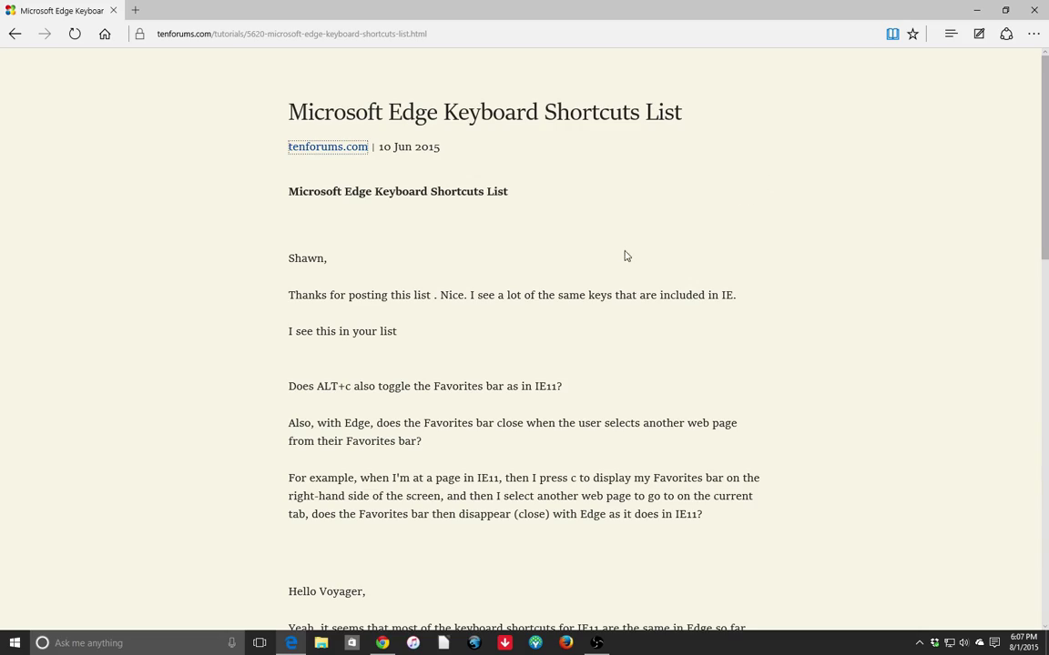
scroll(625, 255, "down", 11)
scroll(698, 323, "up", 8)
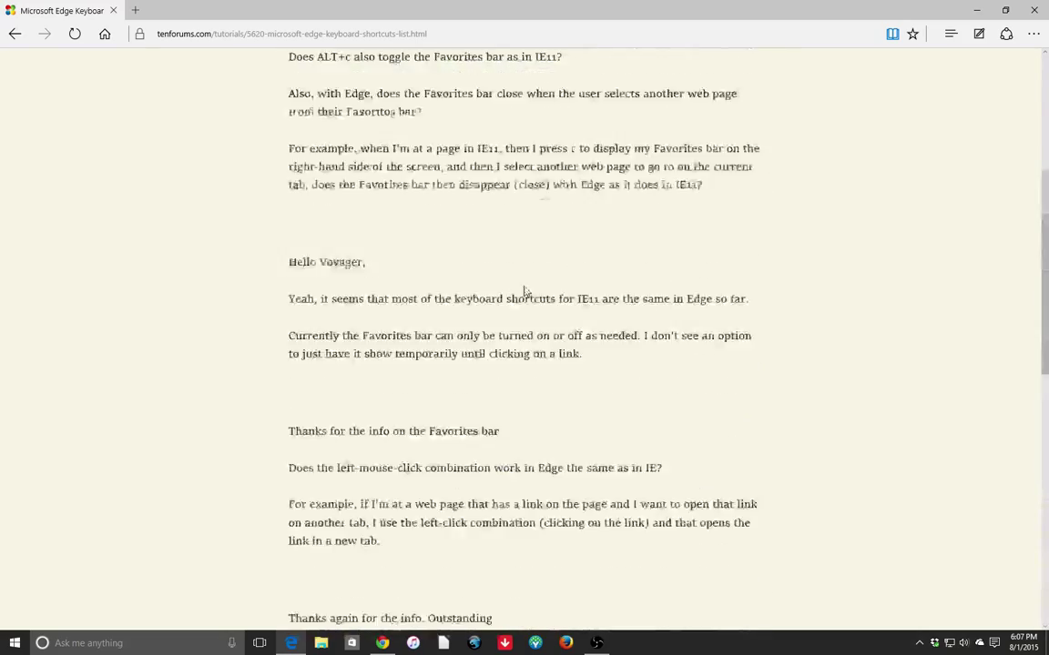
scroll(503, 289, "up", 1)
left_click_drag(282, 102, 760, 381)
left_click_drag(285, 395, 587, 524)
triple_click(283, 97)
triple_click(316, 423)
left_click(893, 34)
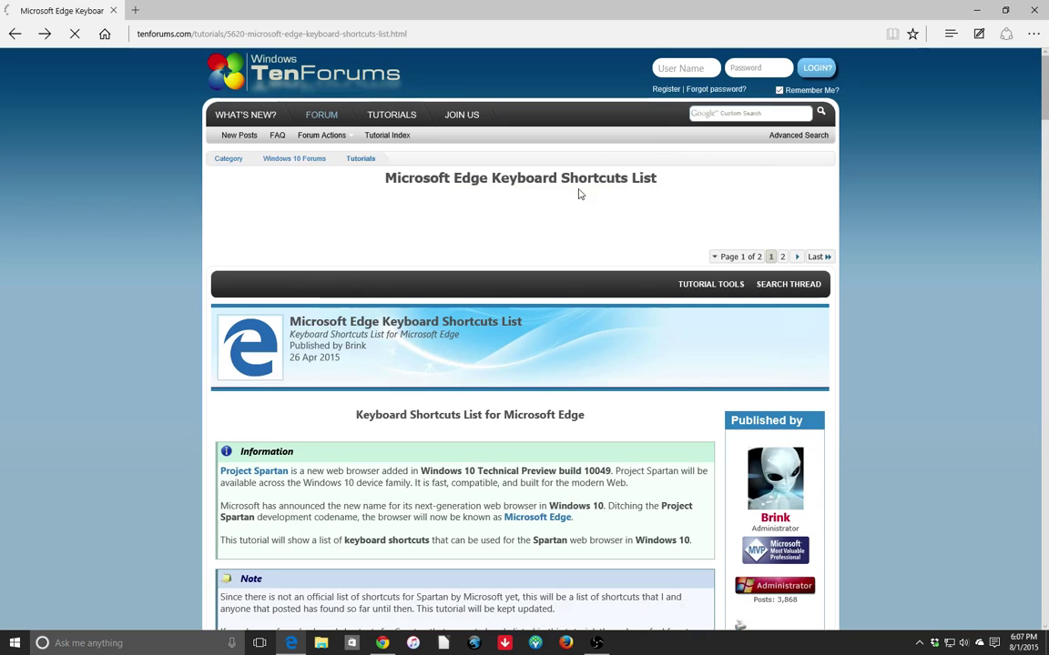
scroll(566, 206, "down", 5)
scroll(341, 250, "down", 3)
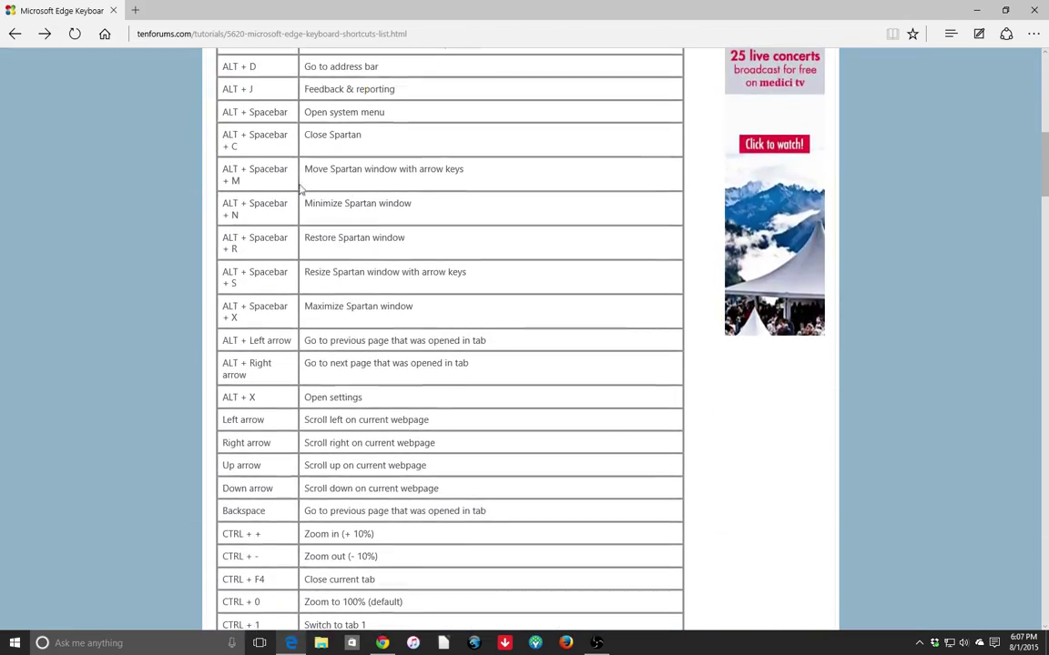
scroll(341, 326, "down", 15)
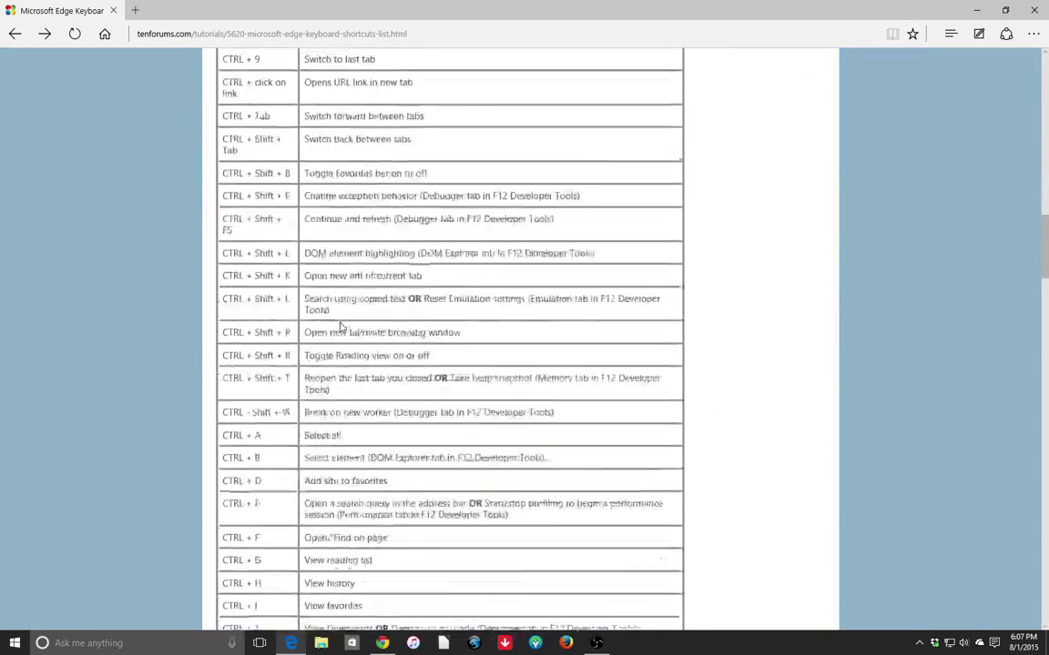
scroll(342, 325, "down", 3)
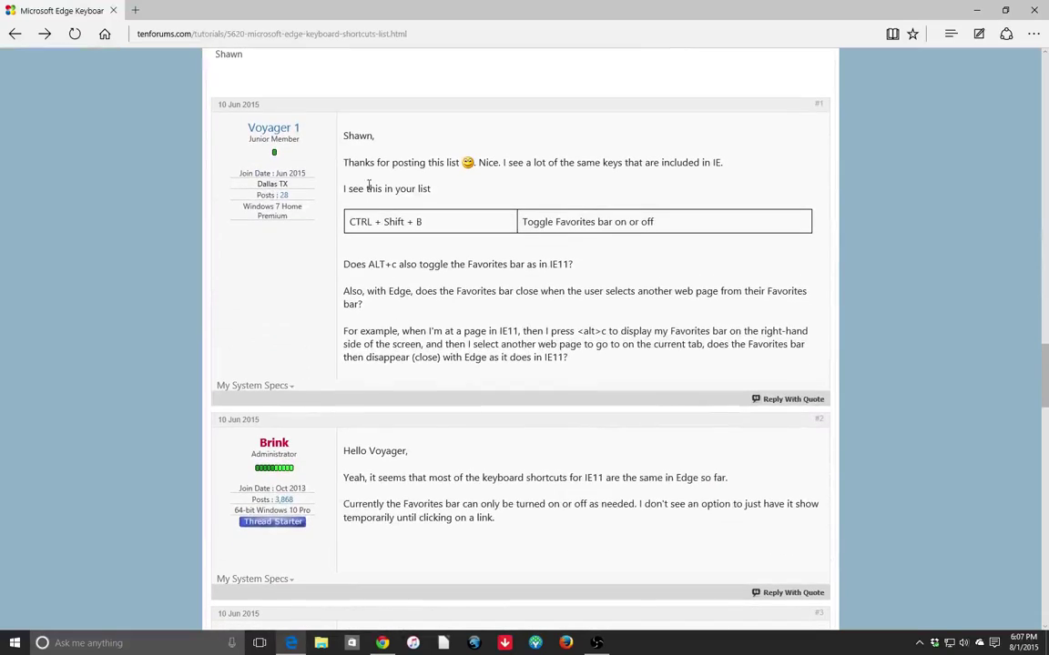
left_click_drag(359, 137, 374, 137)
left_click_drag(345, 452, 454, 447)
scroll(482, 465, "up", 1)
scroll(513, 479, "down", 7)
scroll(503, 465, "up", 8)
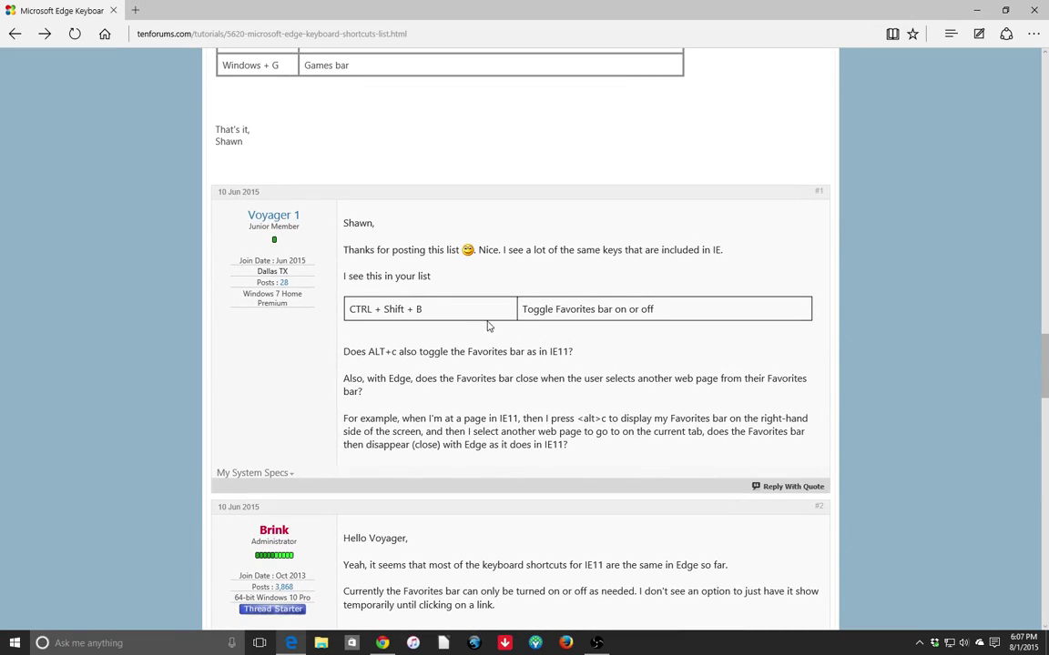
left_click_drag(391, 309, 563, 318)
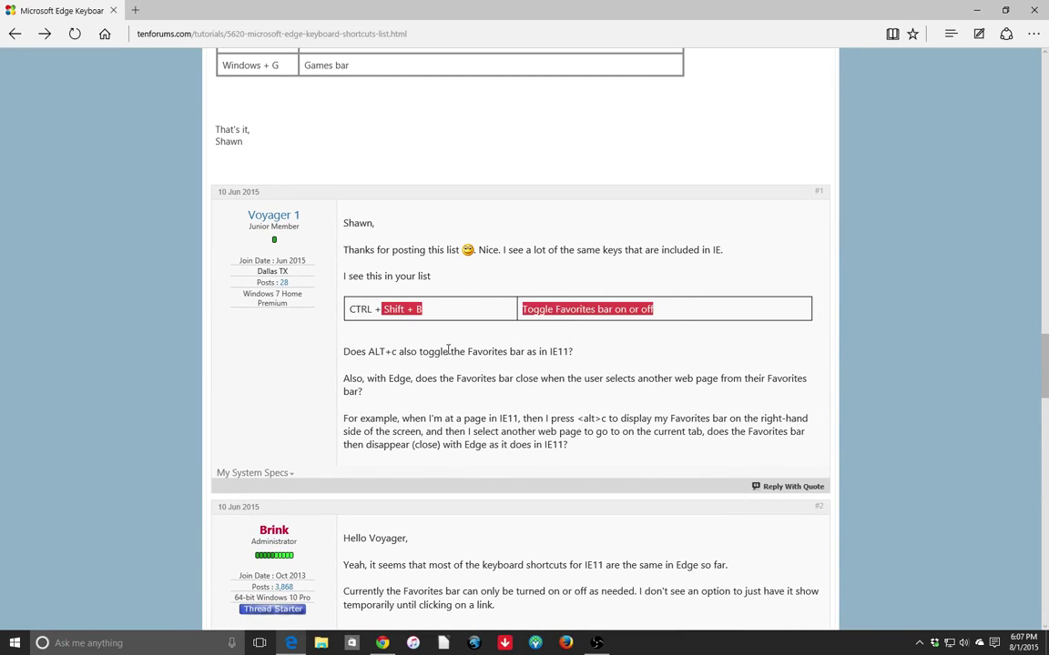
scroll(466, 358, "up", 20)
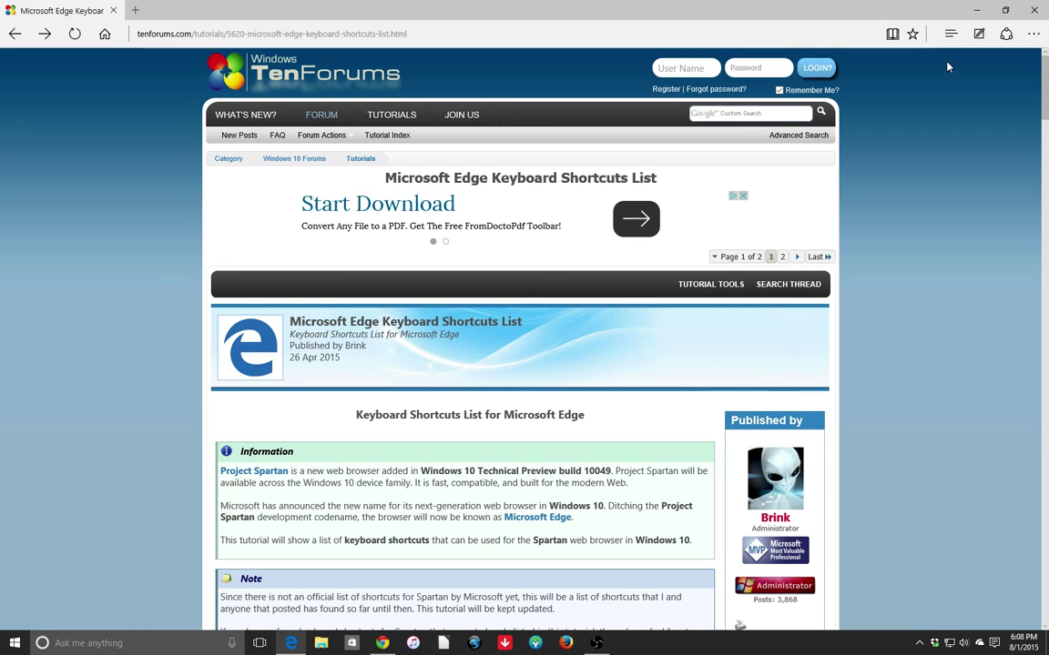
- View Edge's More actions menu, then open Chrome's taskbar jump list
left_click(1035, 35)
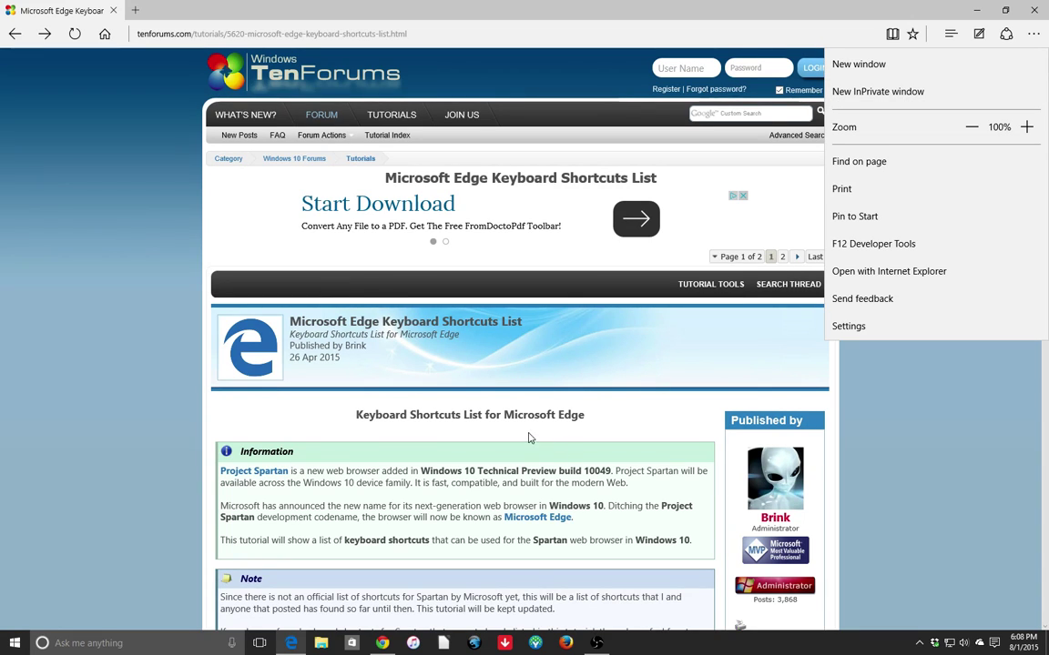
right_click(382, 642)
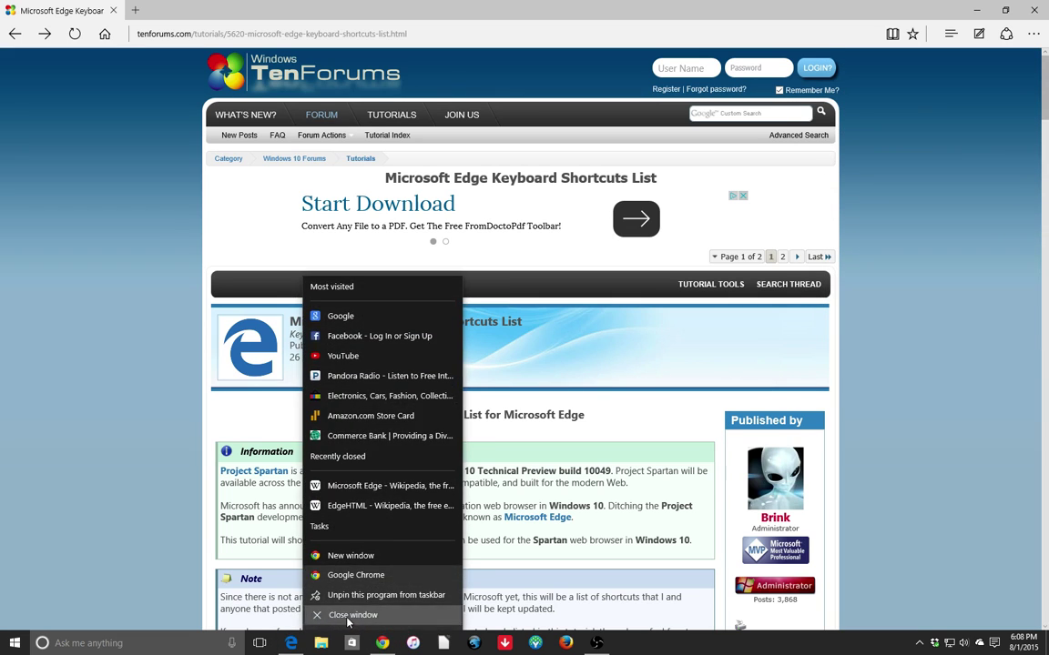
- Launch Chrome from the jump list, maximize it, browse its menu, then close Chrome
left_click(346, 615)
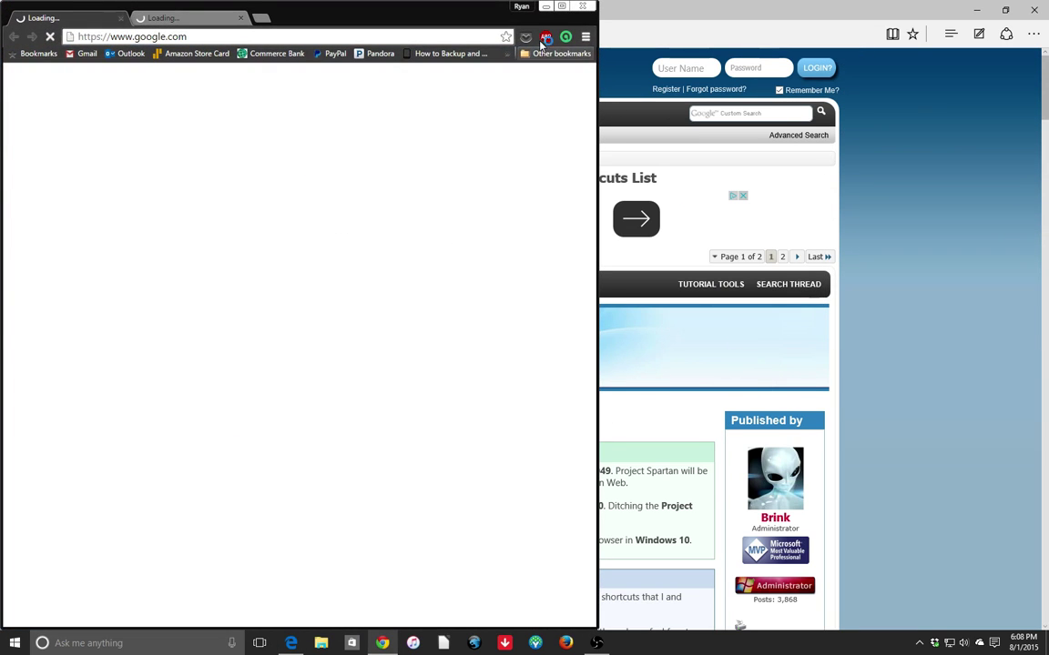
left_click(586, 36)
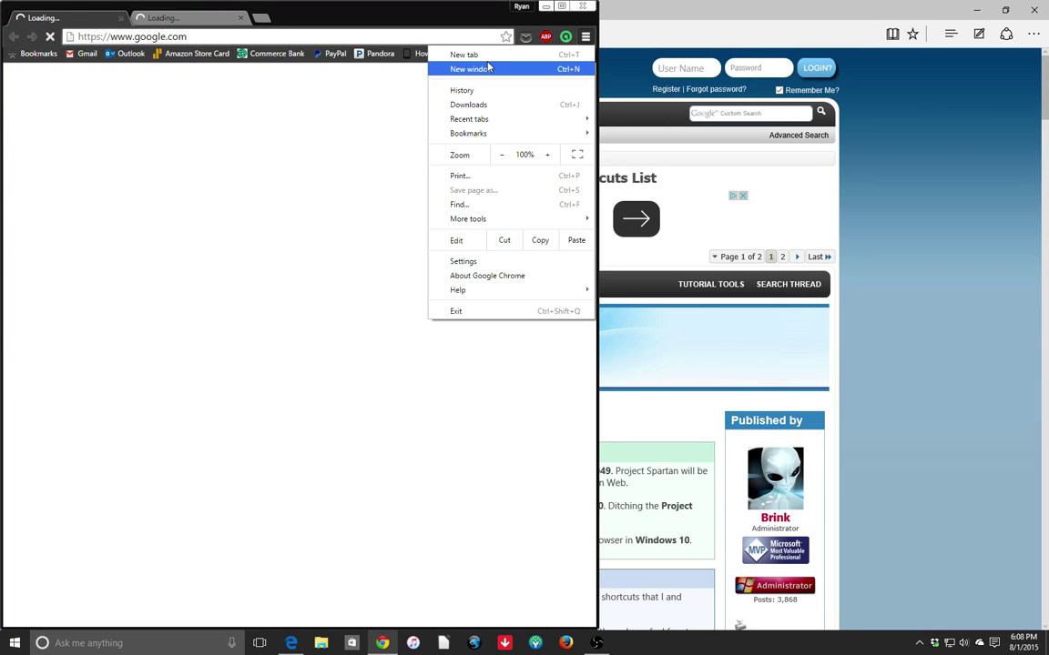
left_click(360, 110)
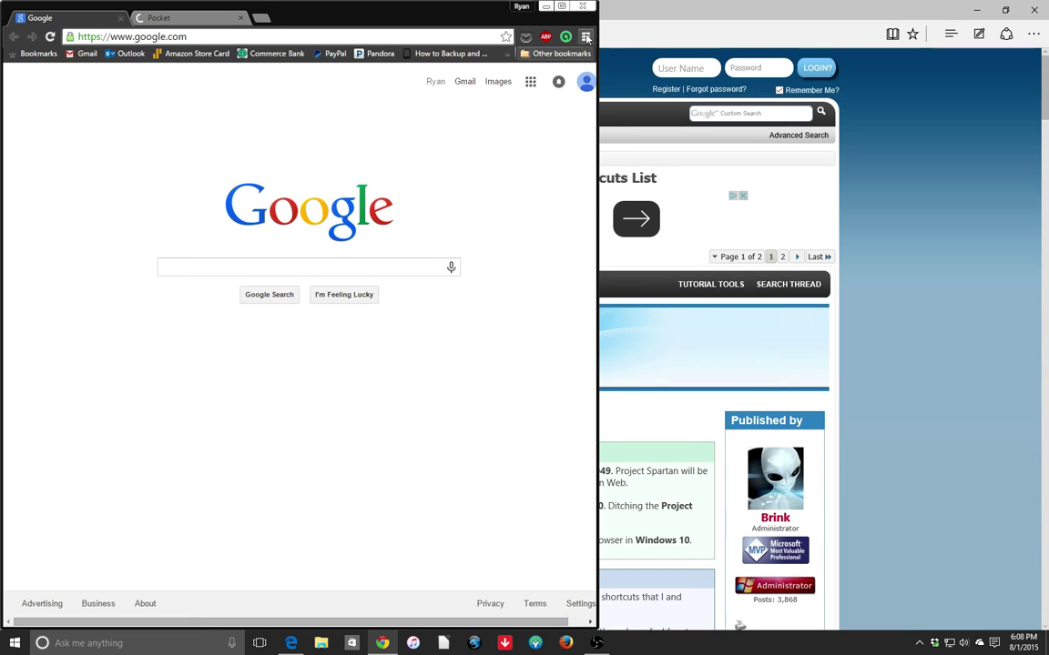
key("alt+f")
left_click(562, 6)
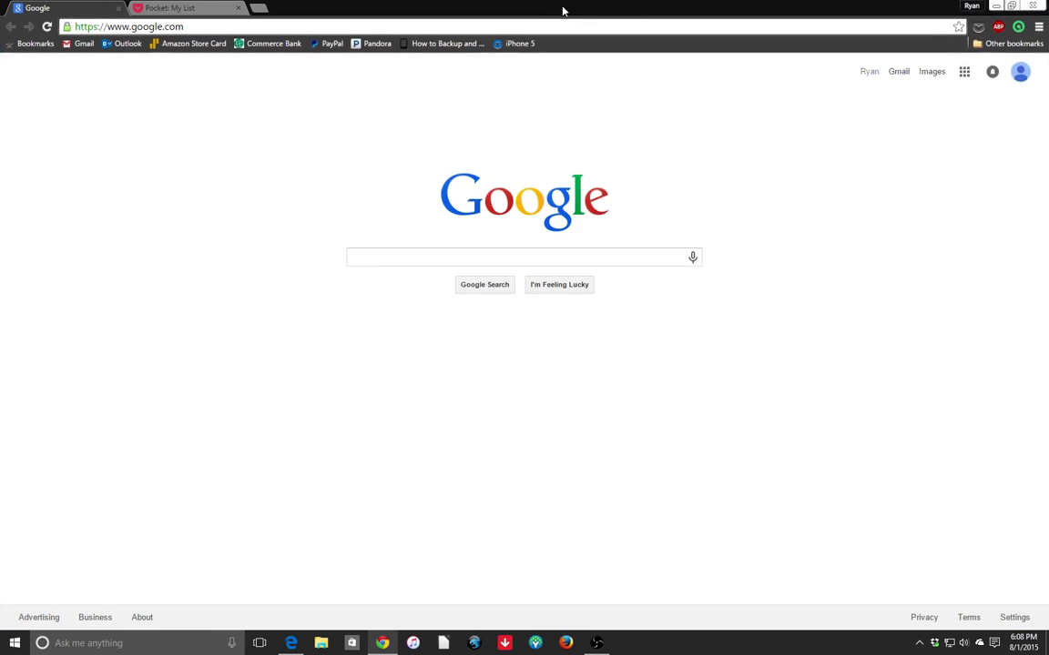
left_click(1039, 27)
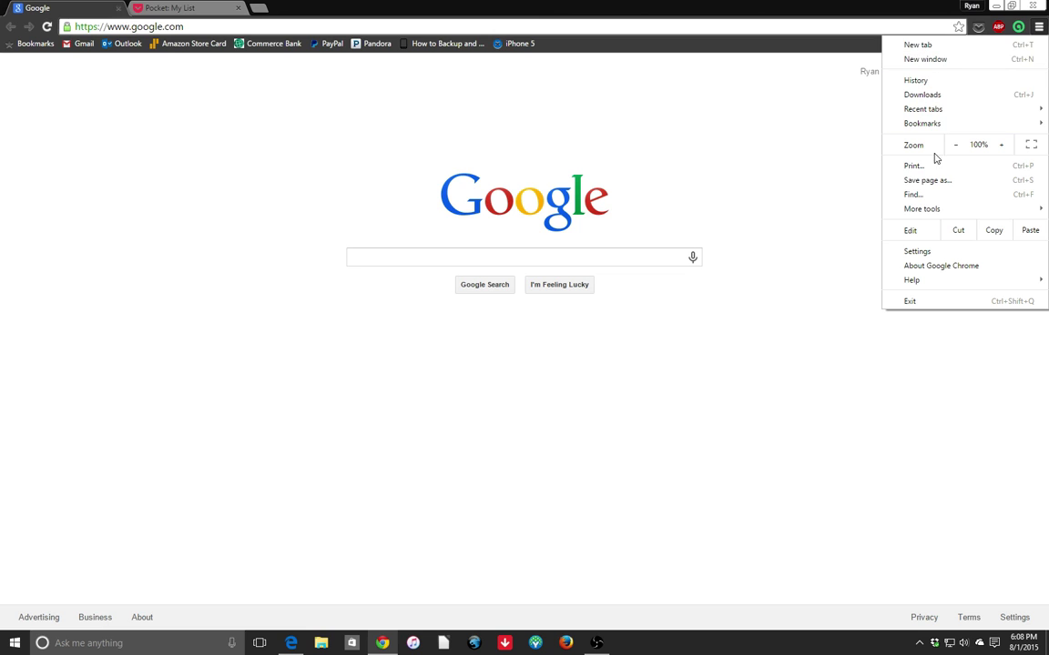
left_click(718, 82)
left_click(1036, 7)
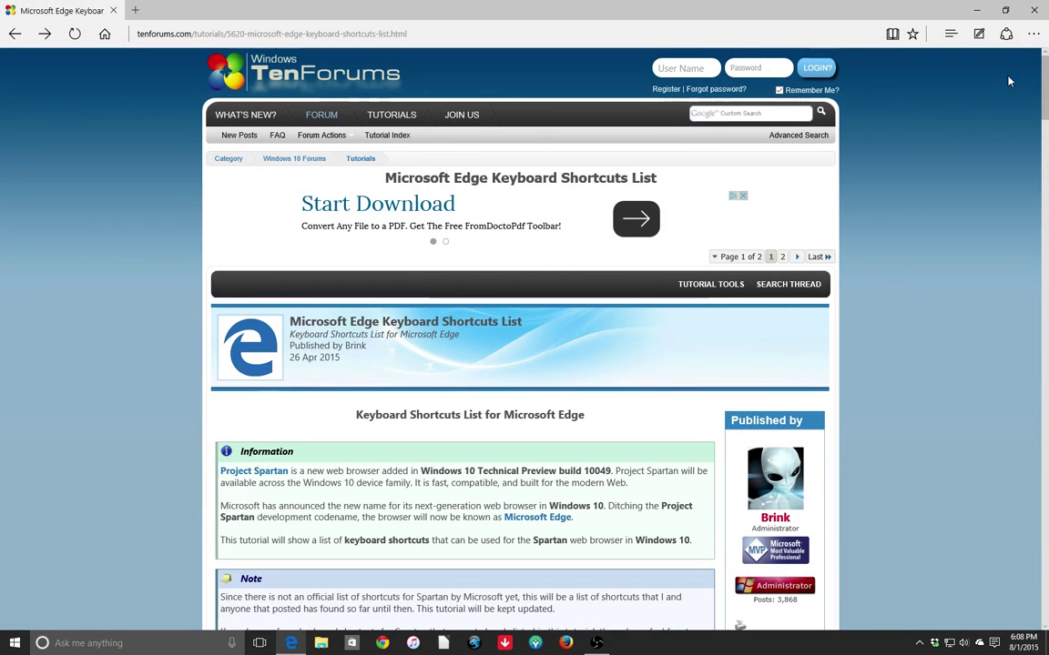
- Zoom the shortcuts page in and out, then return it to 100%
left_click(1033, 34)
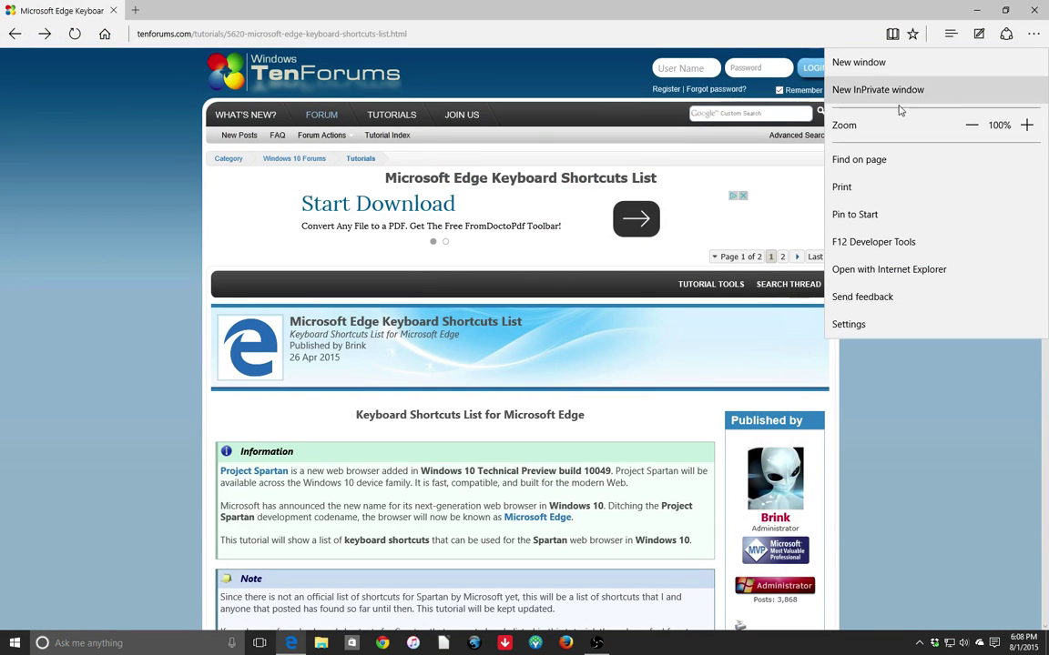
left_click(1027, 128)
left_click(971, 127)
left_click(971, 127)
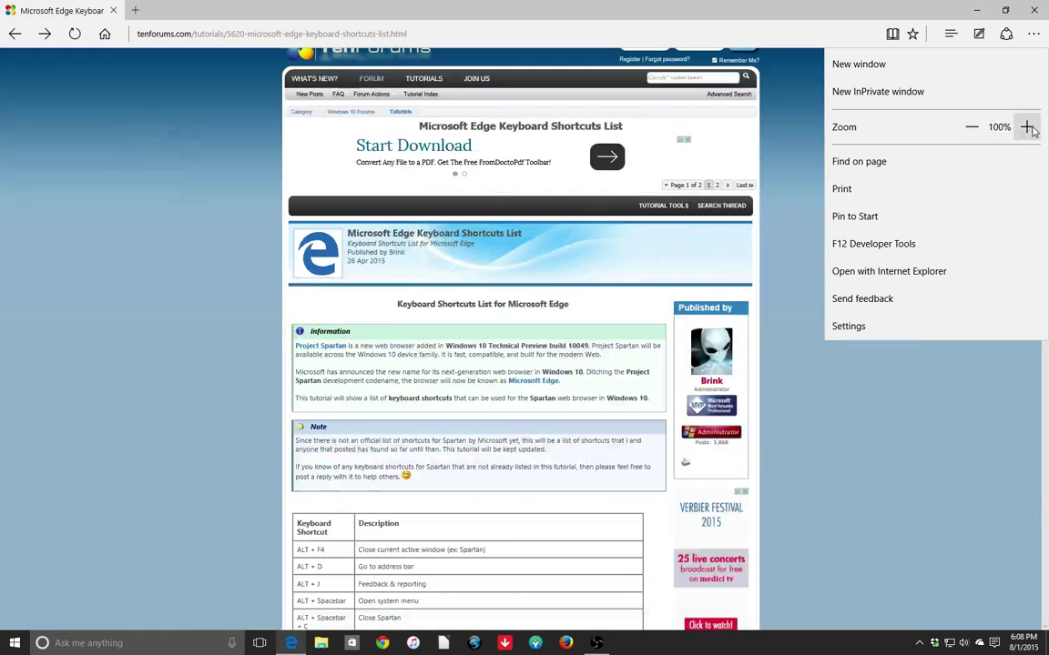
left_click(1027, 128)
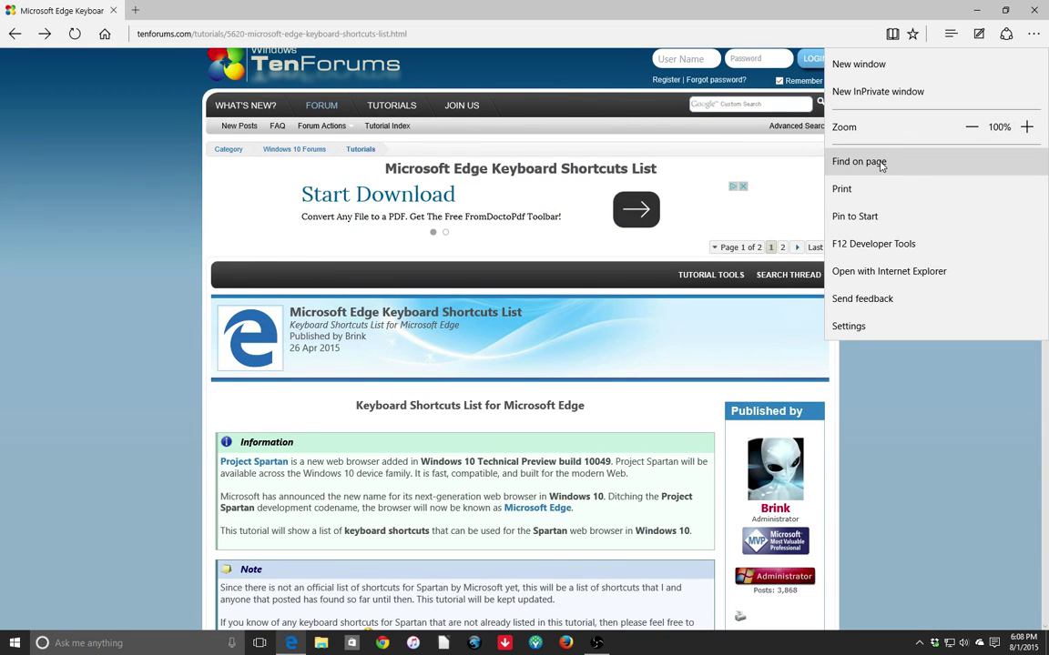
- Find 'windows' on the page and jump to the next of its 36 matches
left_click(860, 162)
type("windows")
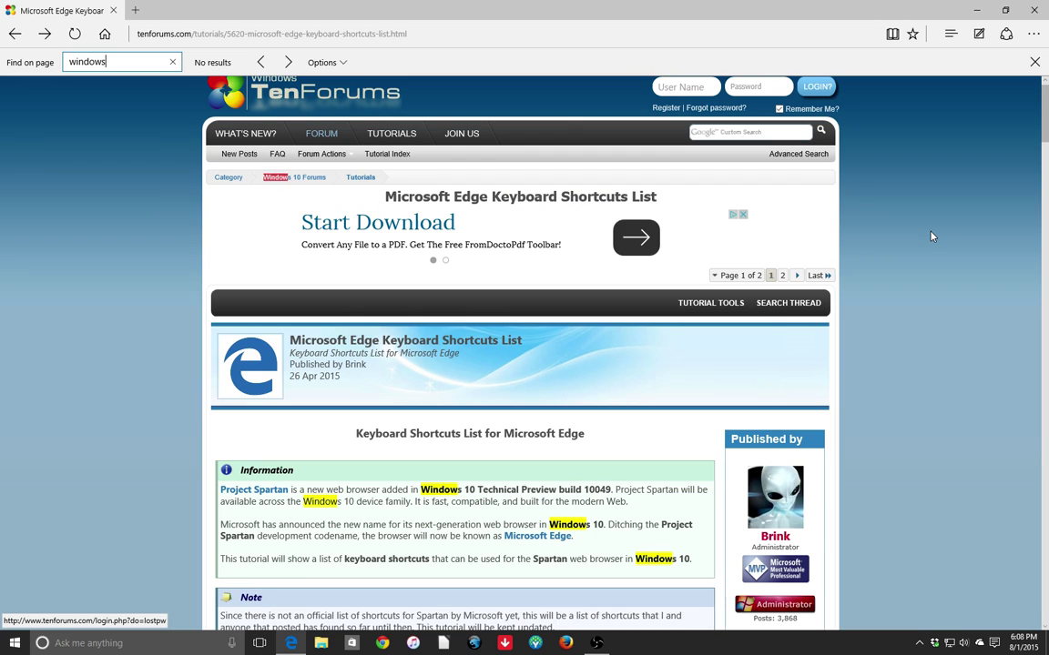
key("Return")
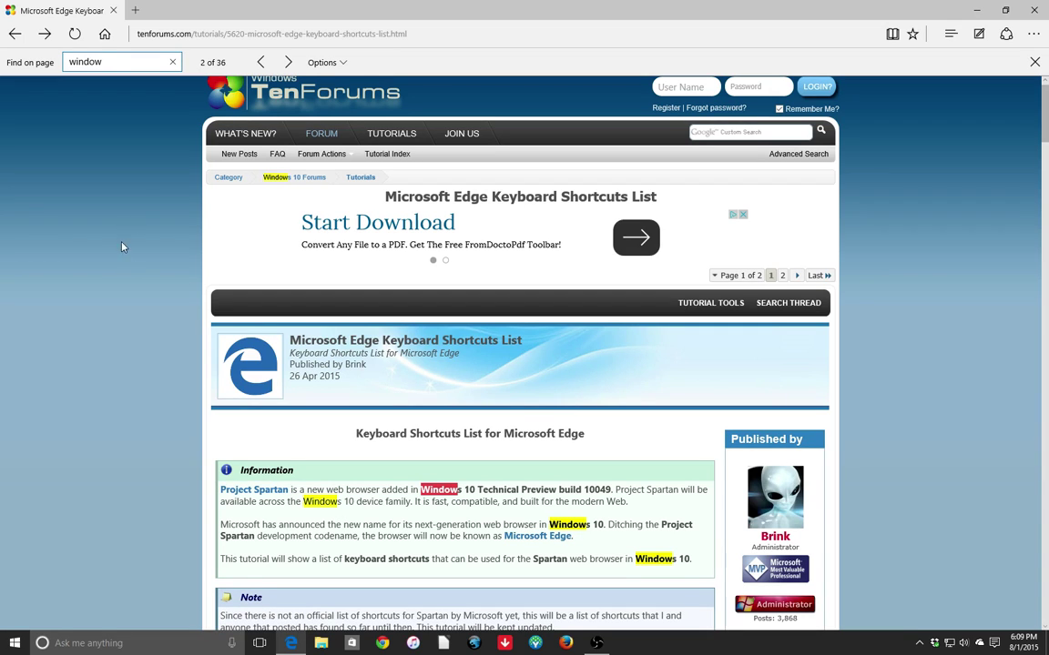
- Leave the match options unchanged and step through the 'window' matches to the Windows + G row
left_click(321, 62)
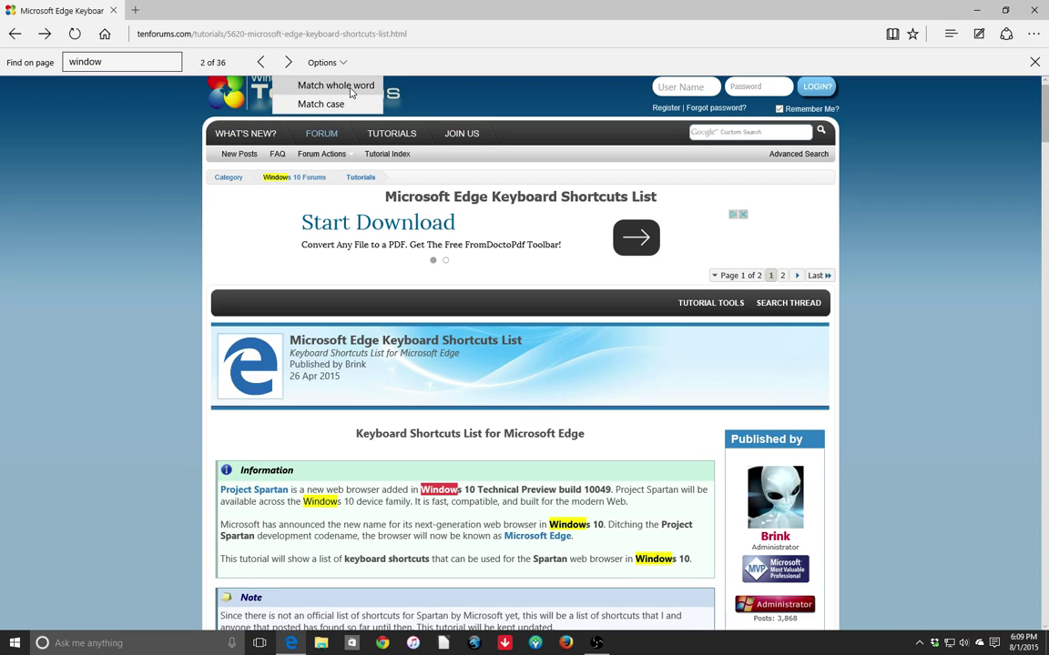
left_click(231, 66)
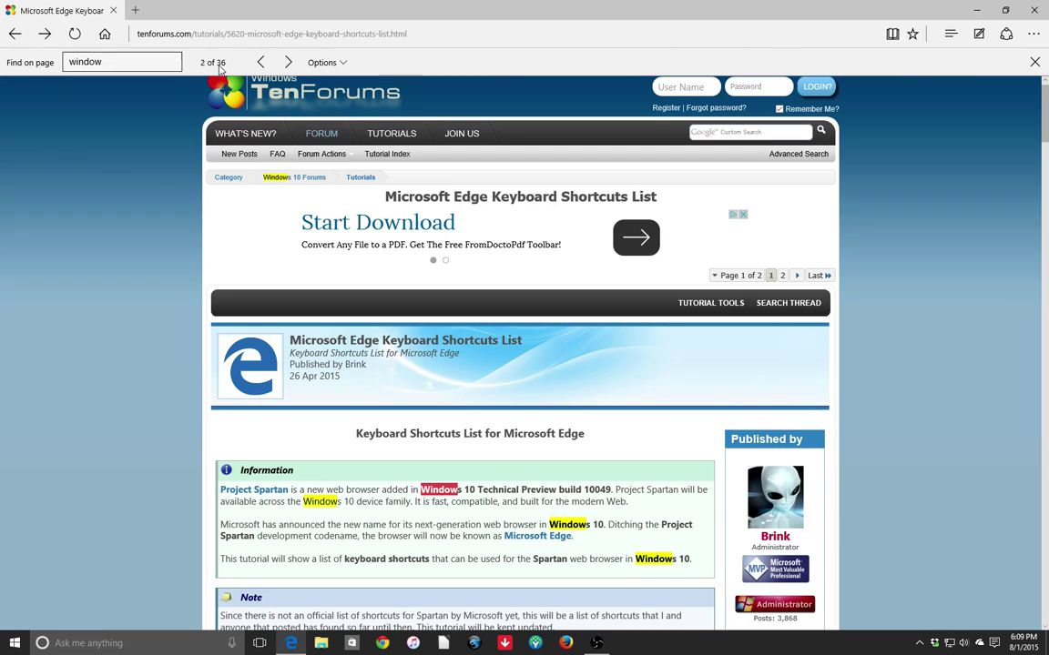
left_click(288, 62)
left_click(288, 62)
double_click(288, 62)
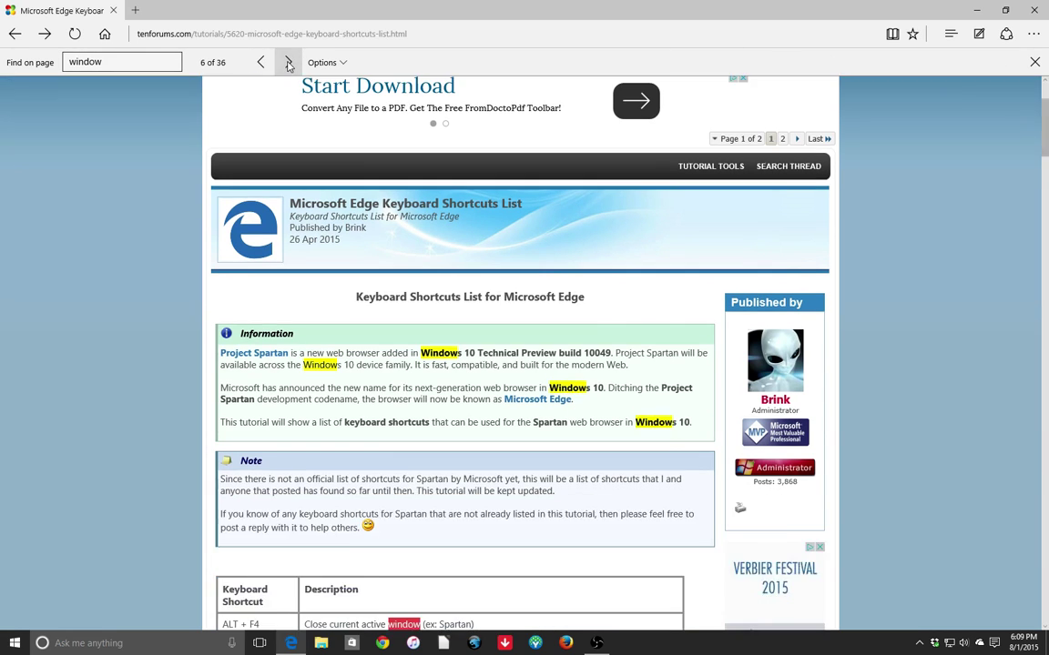
double_click(288, 61)
double_click(288, 62)
triple_click(288, 62)
double_click(288, 62)
double_click(288, 62)
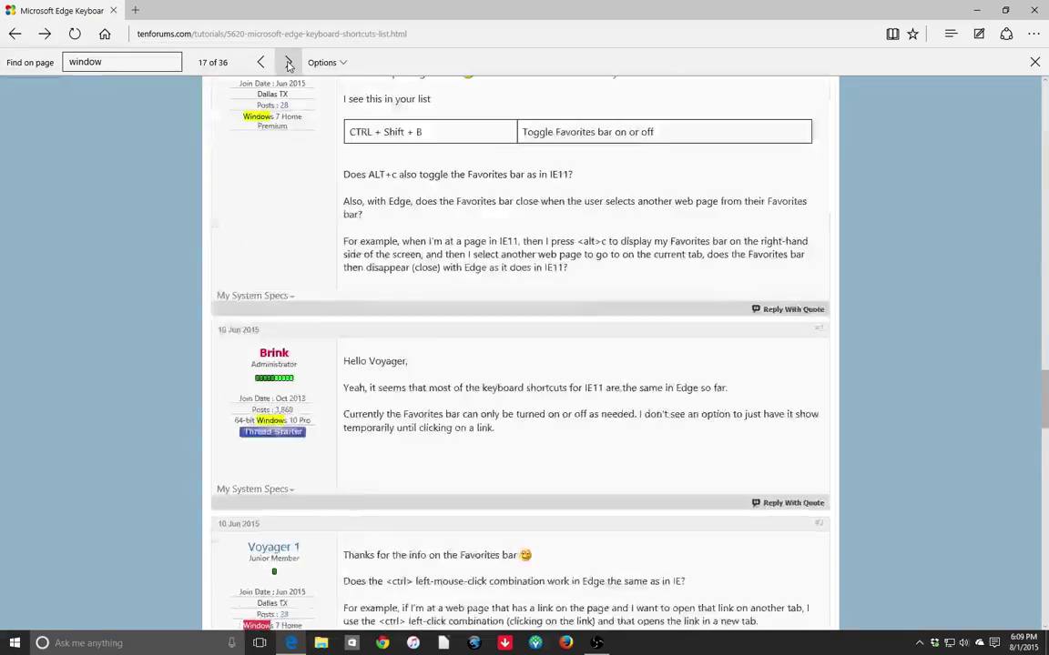
left_click(288, 62)
left_click(287, 61)
- Close the find-on-page bar and bring up the more-actions menu
scroll(457, 212, "up", 20)
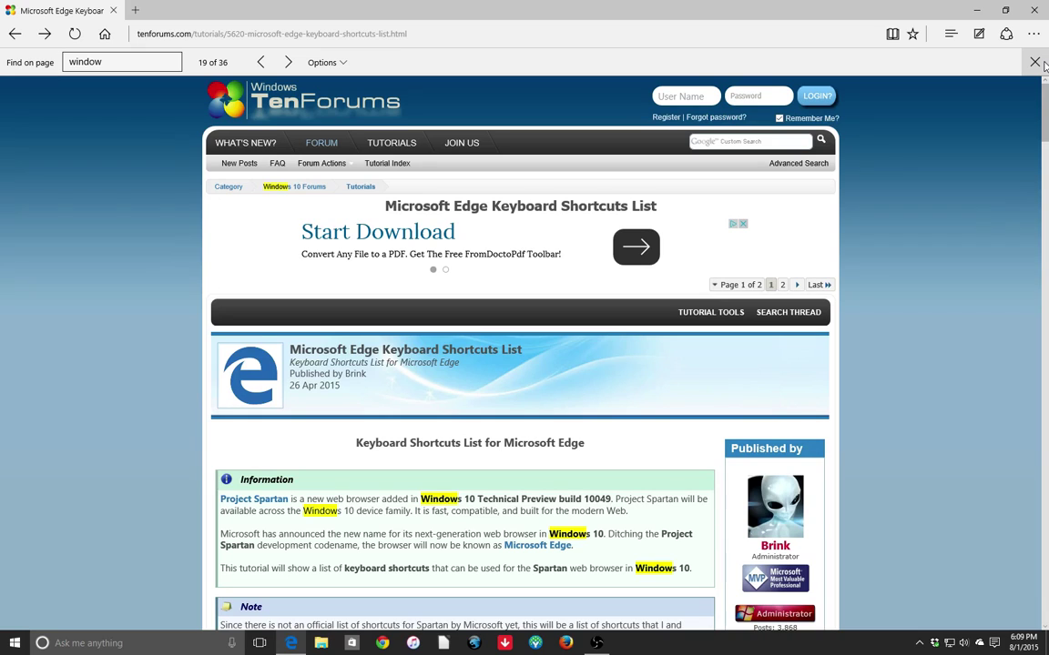
left_click(1035, 62)
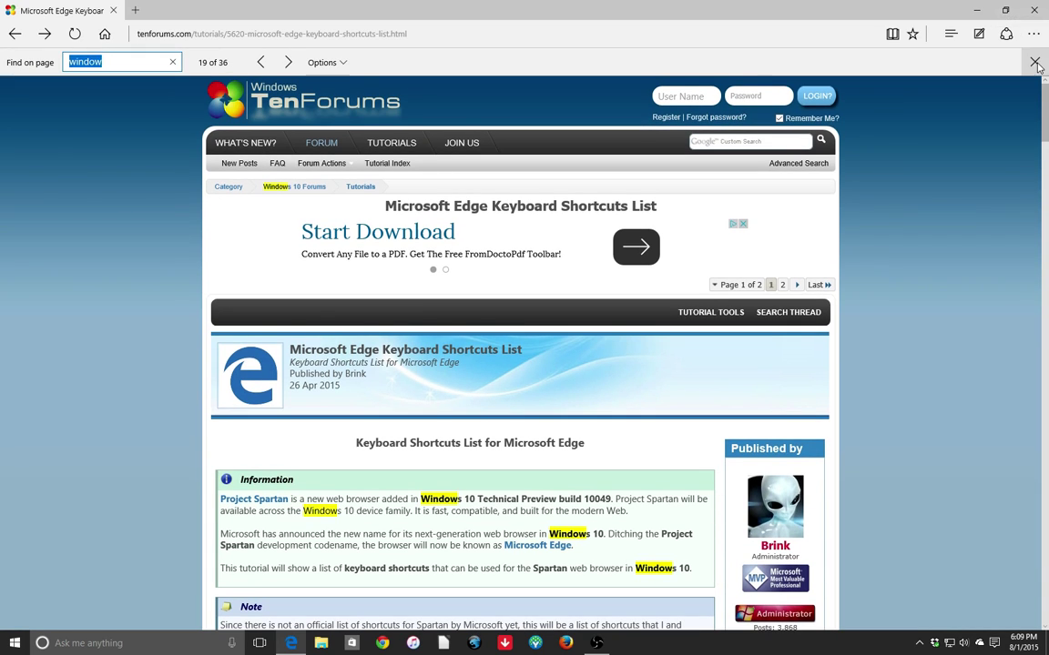
left_click(1035, 34)
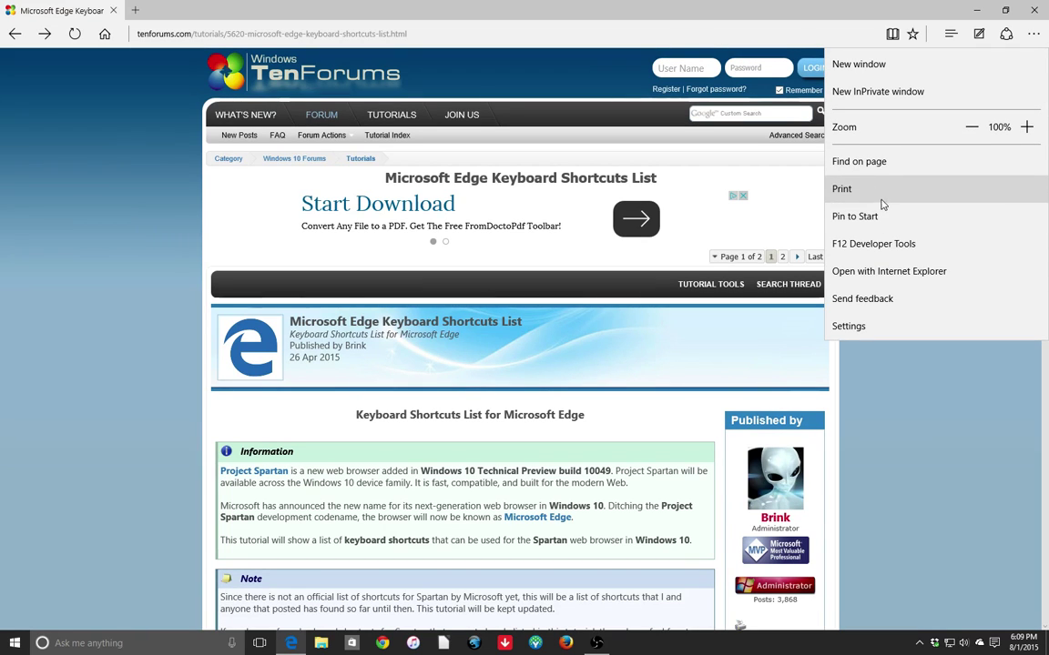
- Pin the TenForums page to Start, check its tile, then unpin the Ten Forums tile
left_click(876, 222)
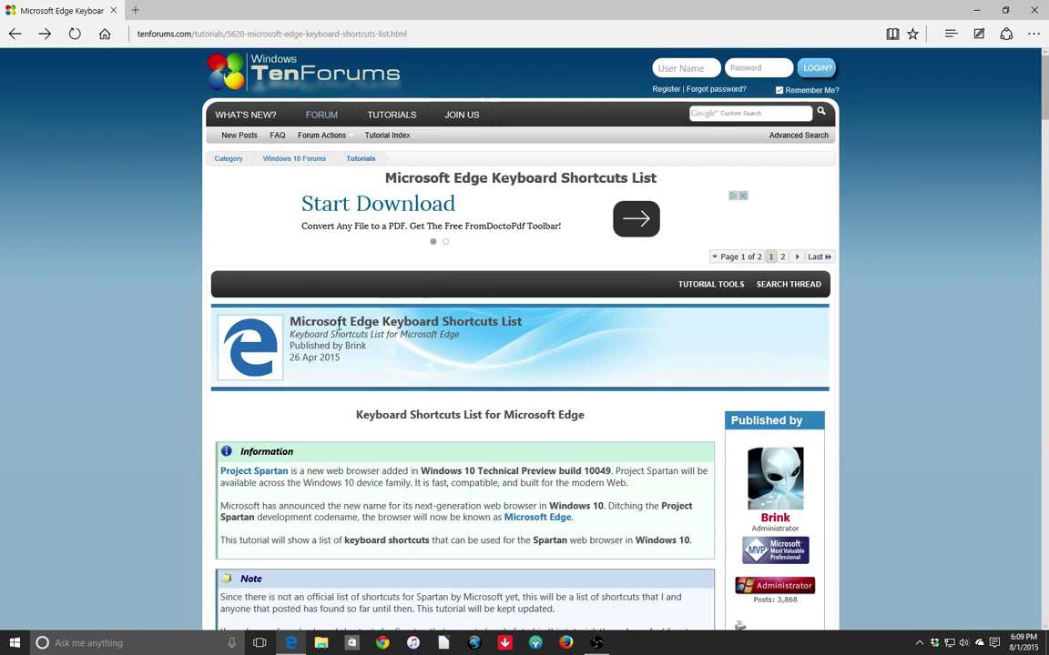
key("super")
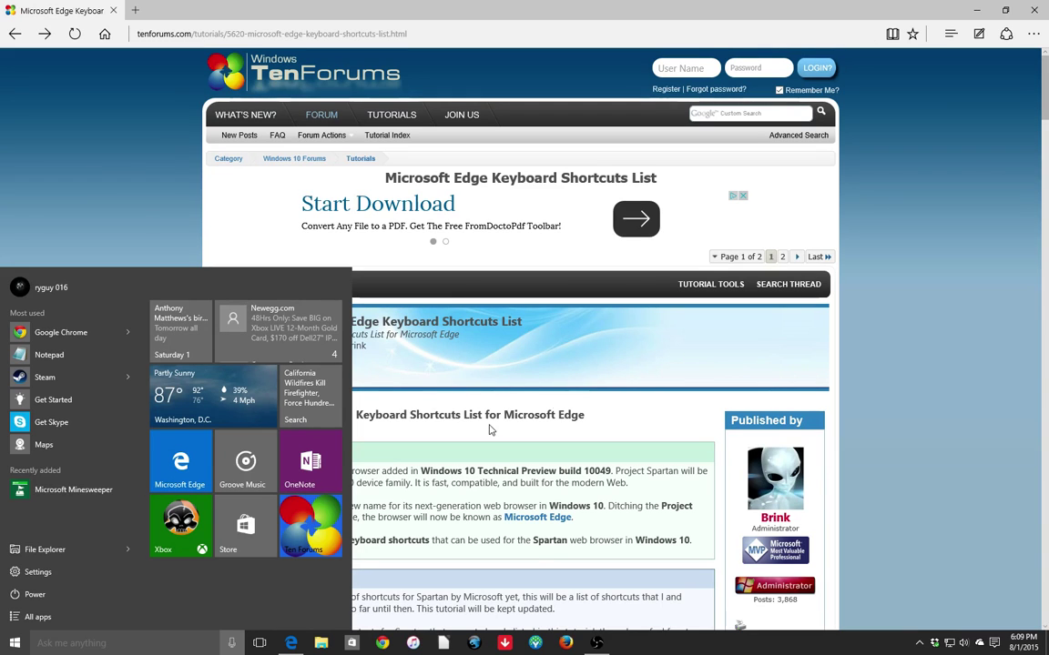
right_click(318, 527)
left_click(364, 537)
left_click(719, 381)
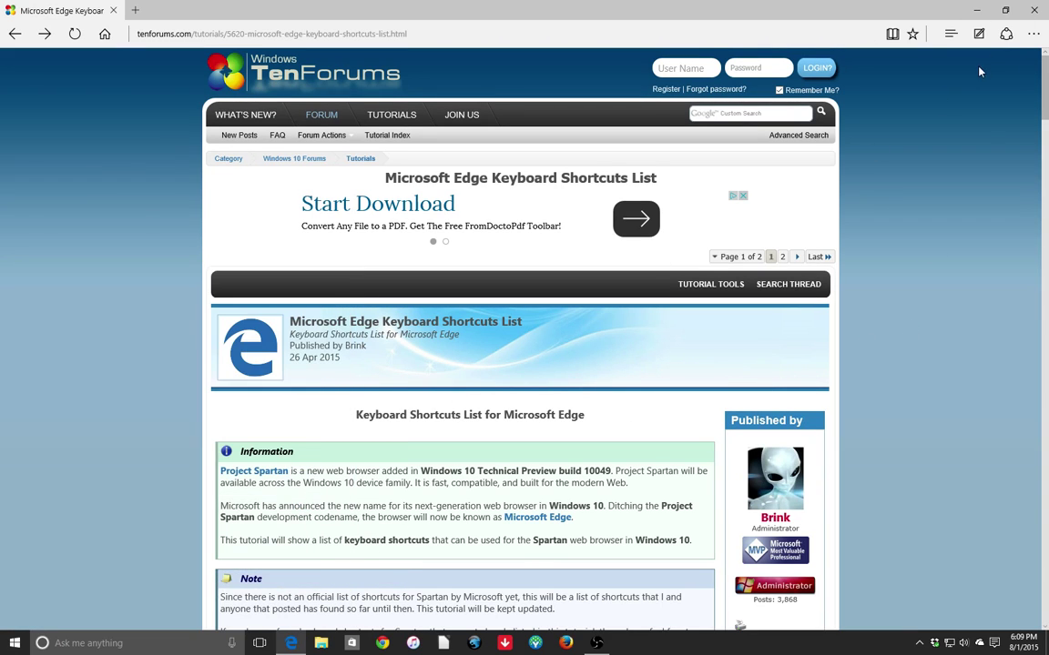
left_click(1033, 34)
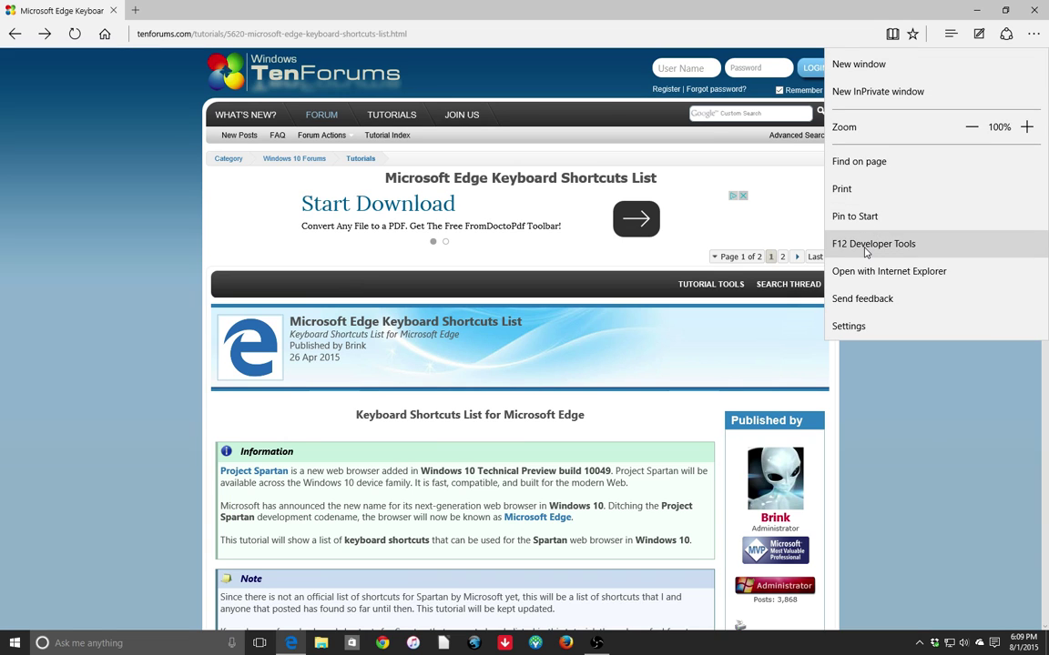
- Open F12 Developer Tools, browse Console, Debugger, Network, Performance, Memory, Emulation, Experiments, DOM Explorer, then close
left_click(863, 246)
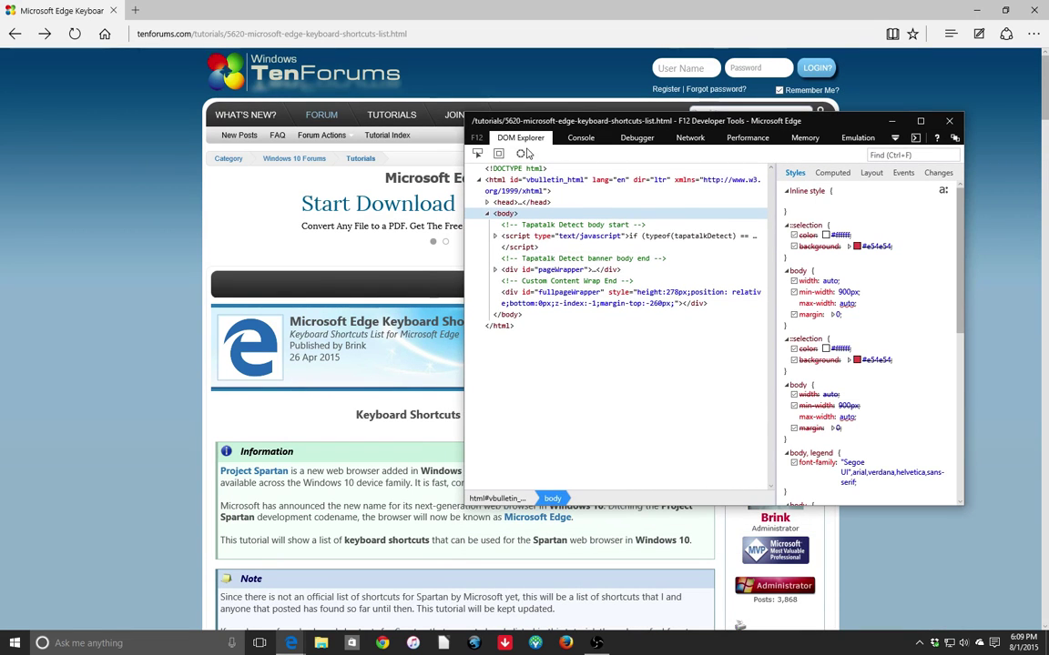
left_click(579, 137)
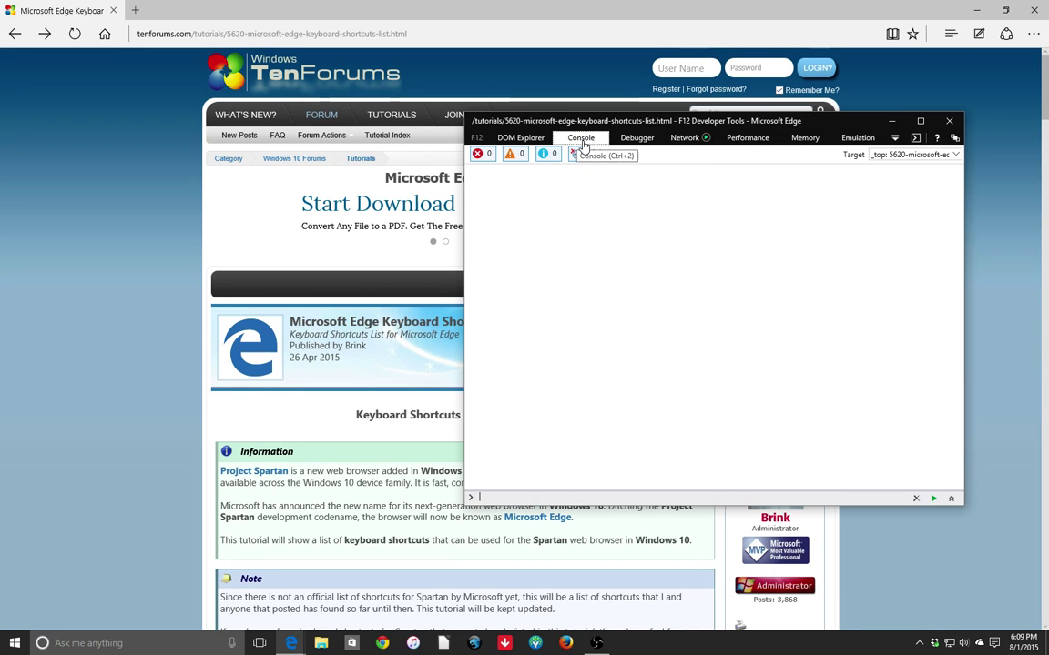
left_click(637, 137)
left_click(684, 138)
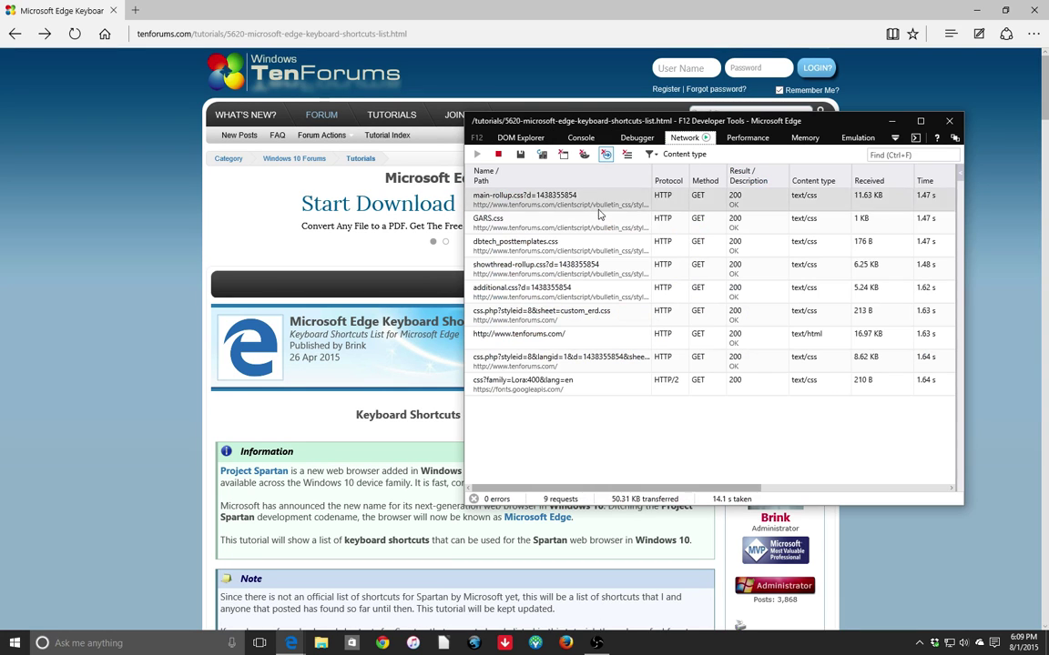
left_click(747, 137)
left_click(805, 137)
left_click(858, 137)
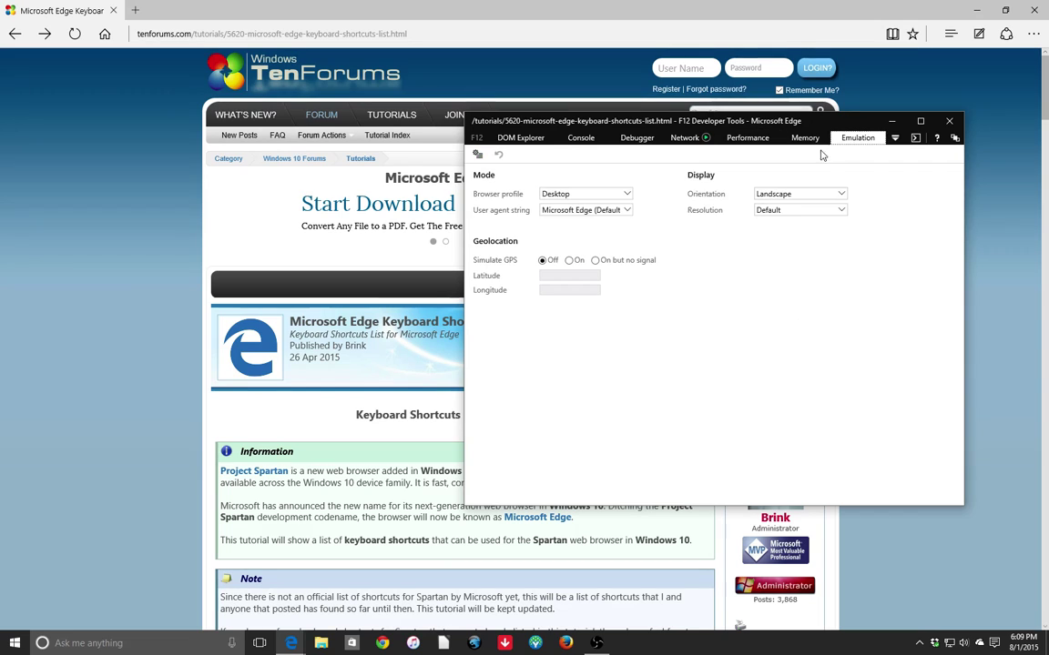
left_click(894, 138)
left_click(901, 154)
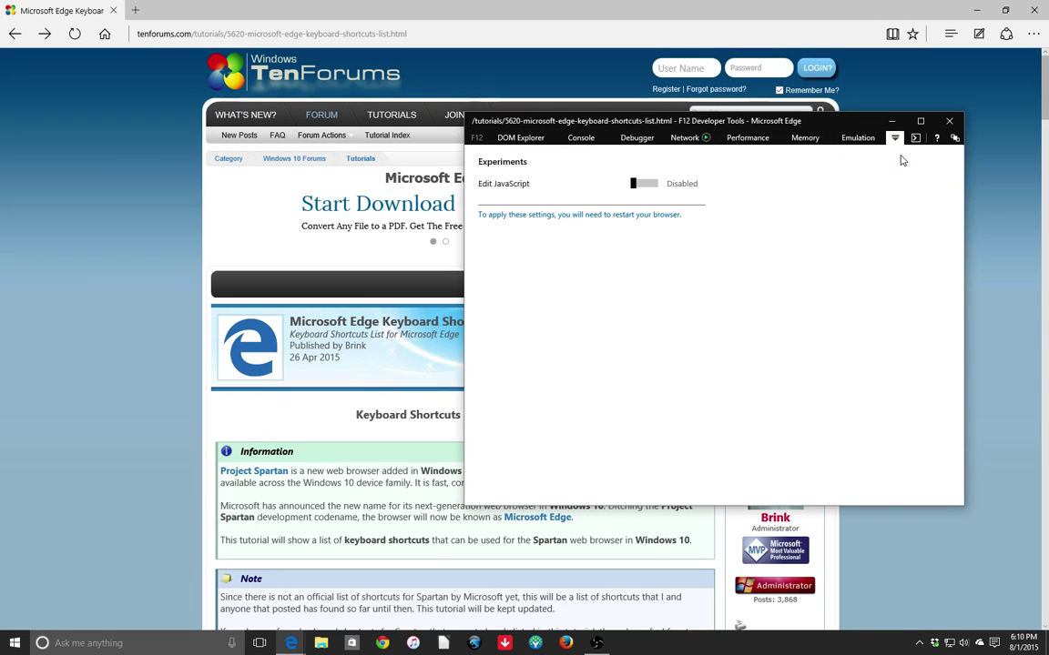
left_click(528, 138)
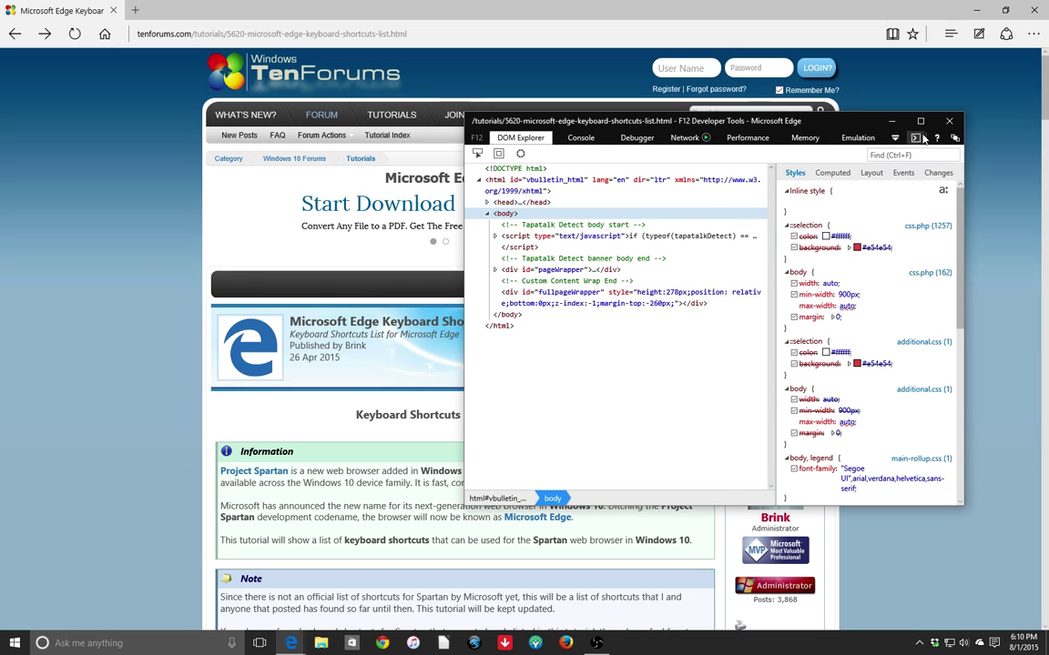
left_click(951, 120)
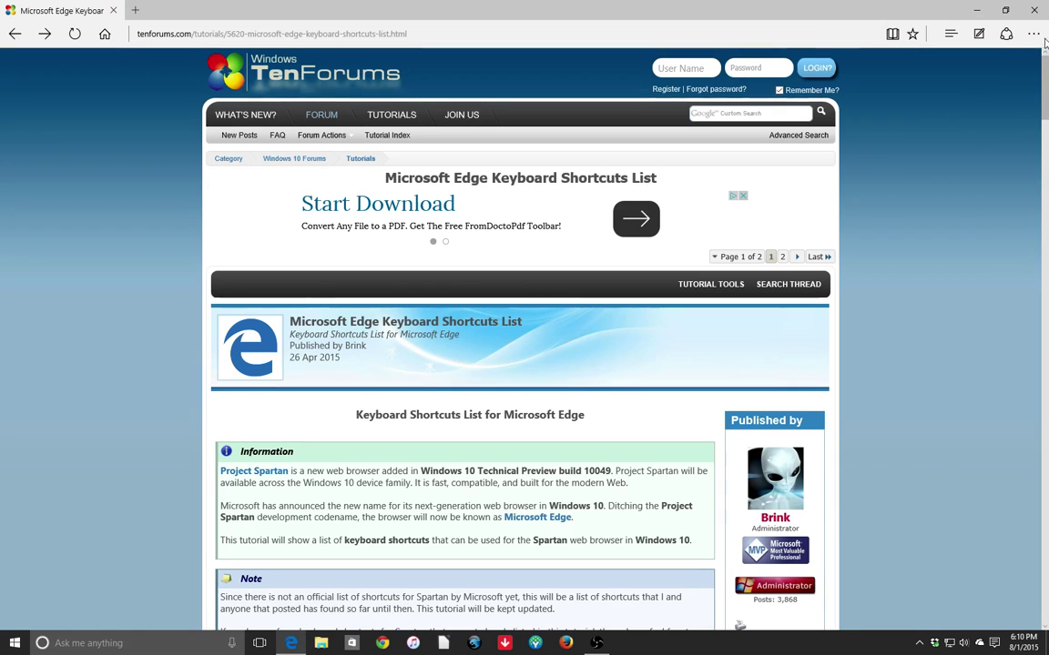
- Reopen the developer tools, view the body's computed styles, layout and event listeners, then close them
key("alt+x")
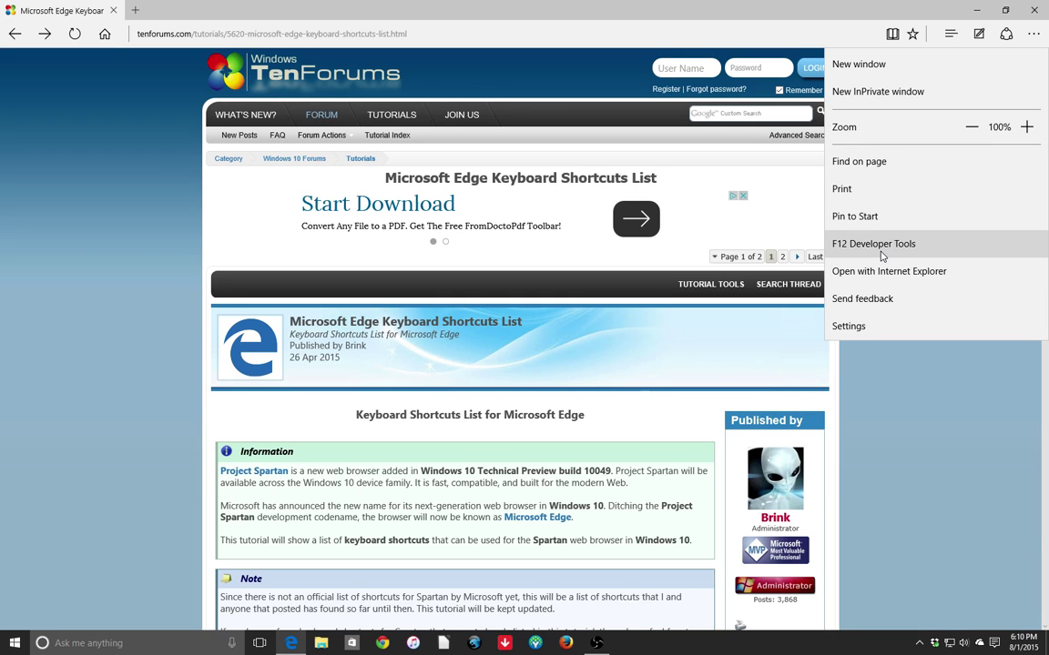
left_click(881, 255)
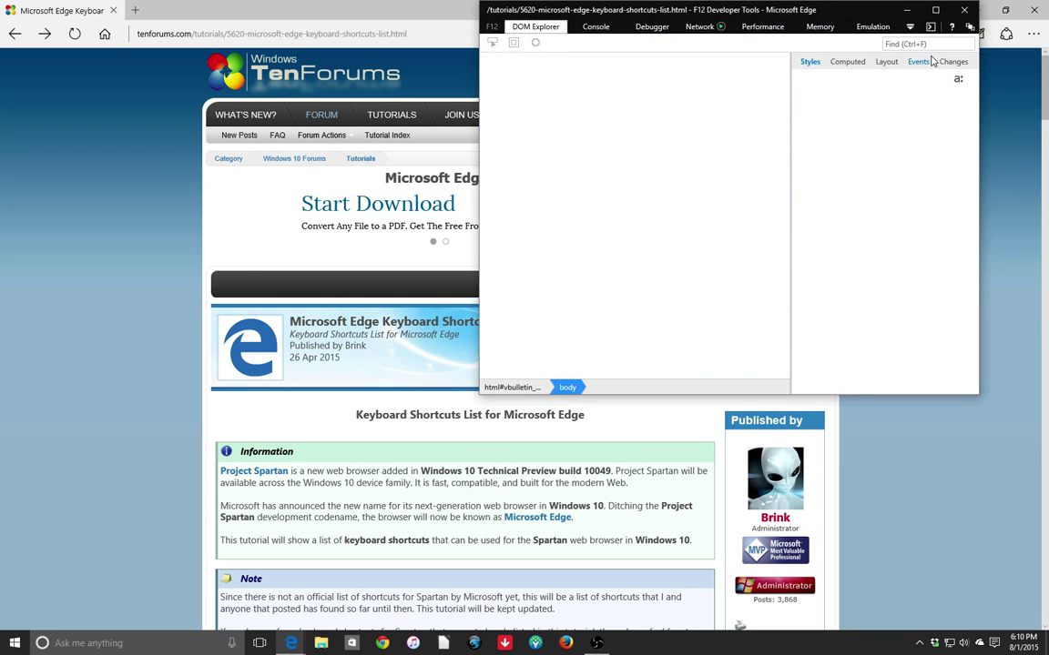
left_click(854, 62)
left_click(887, 63)
left_click(917, 63)
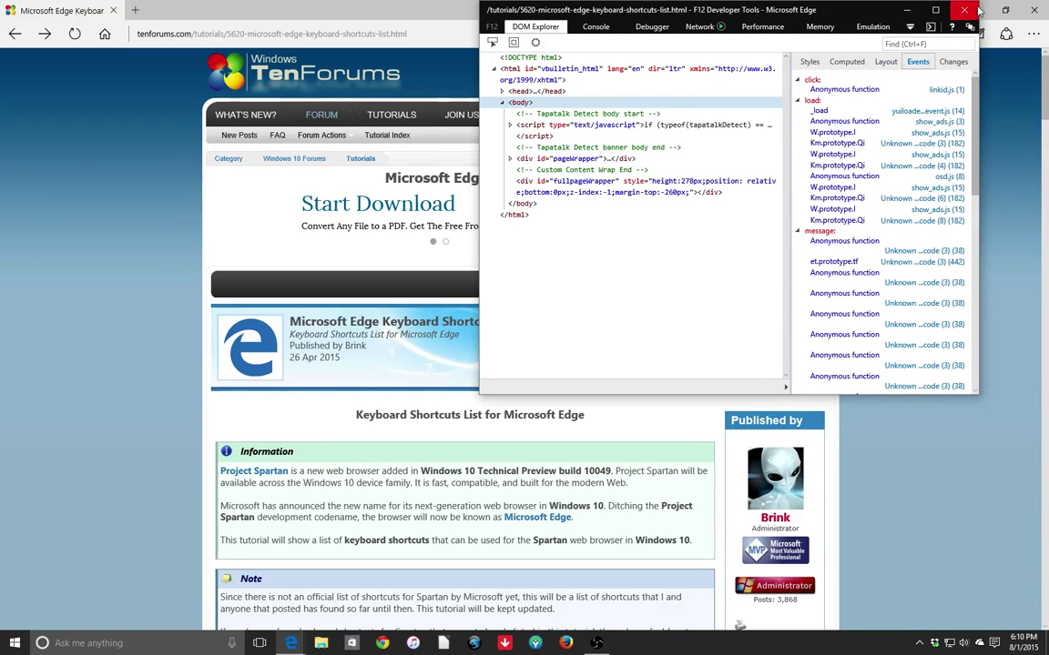
left_click(970, 10)
left_click(1033, 34)
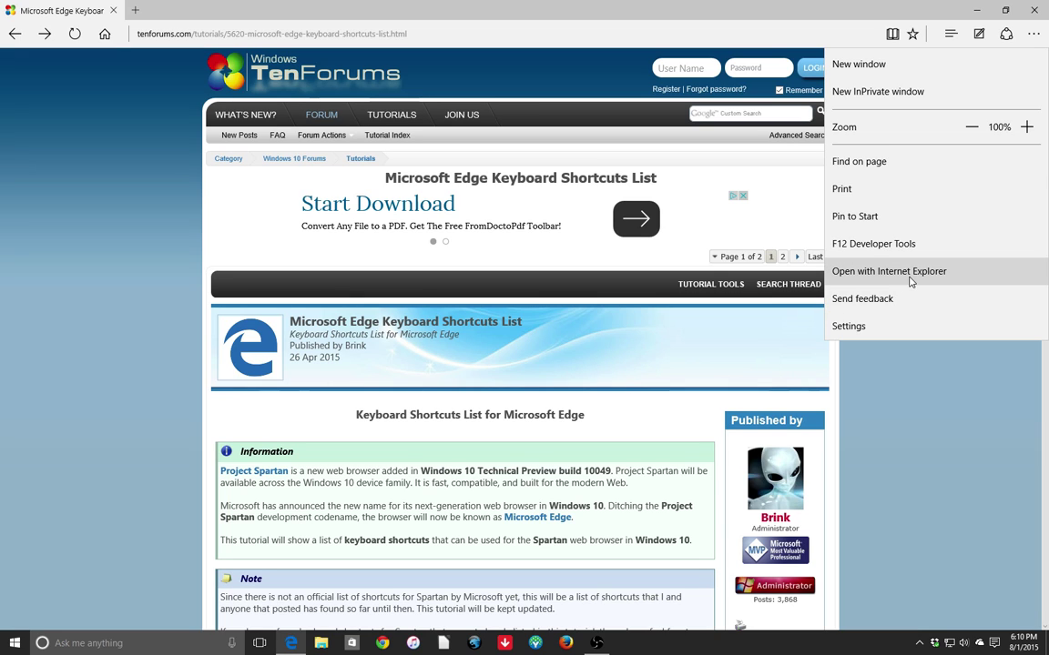
left_click(814, 373)
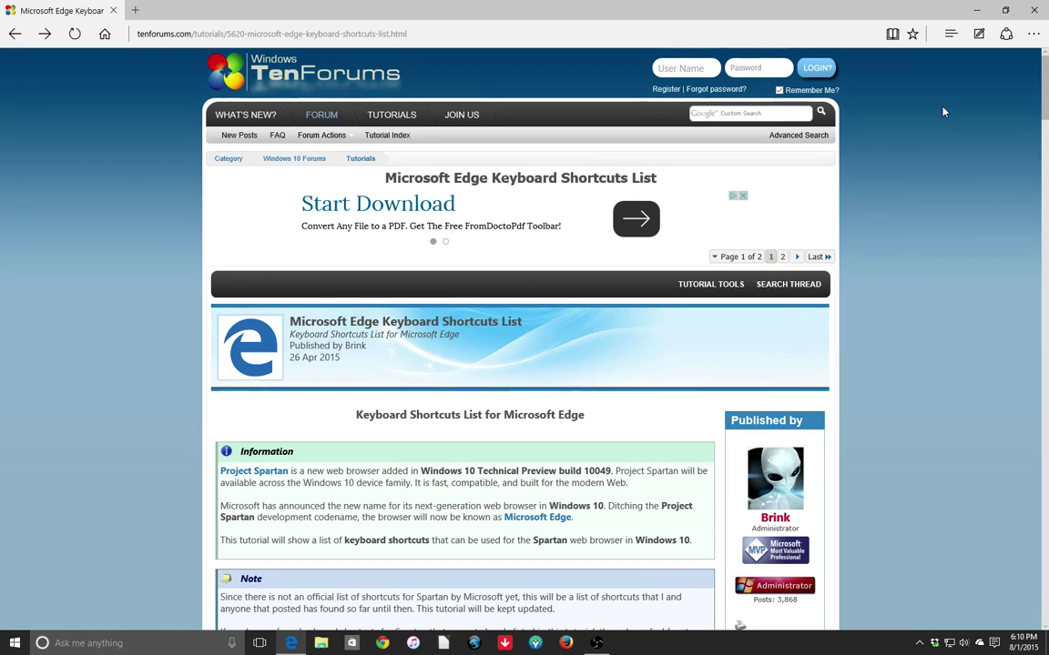
left_click(1033, 34)
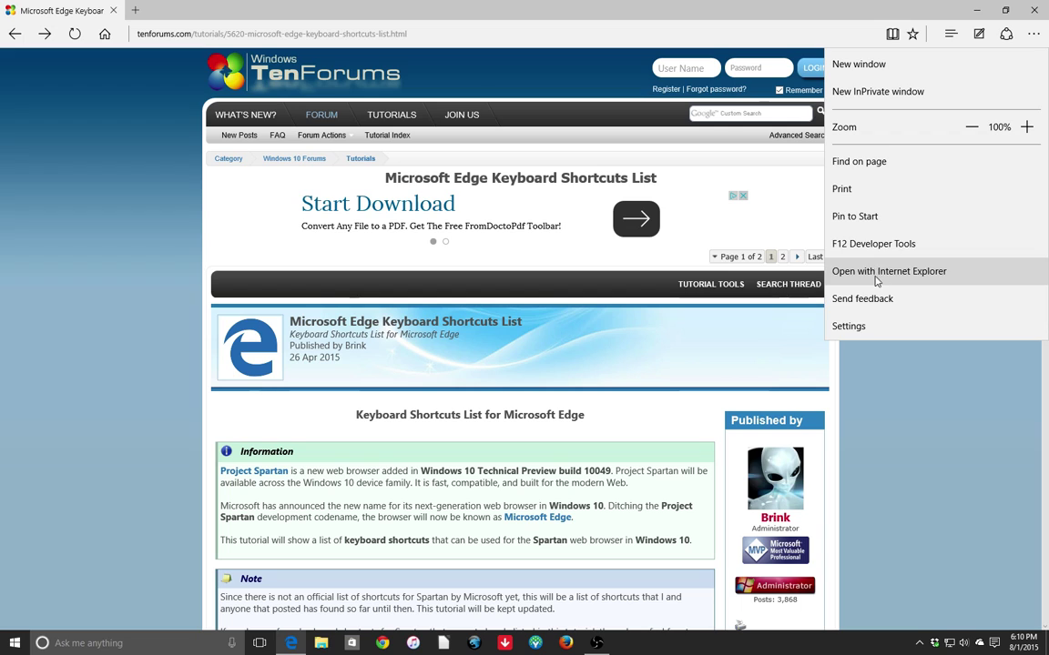
- Open Settings and switch the theme between Dark and Light, ending on Light
left_click(865, 328)
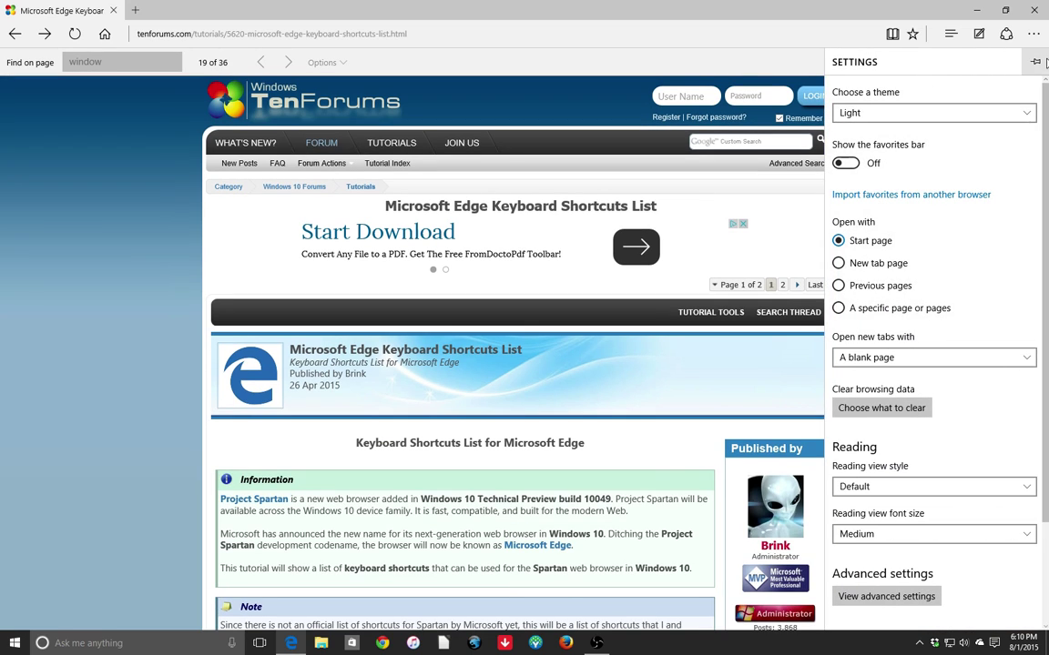
left_click(930, 110)
left_click(930, 96)
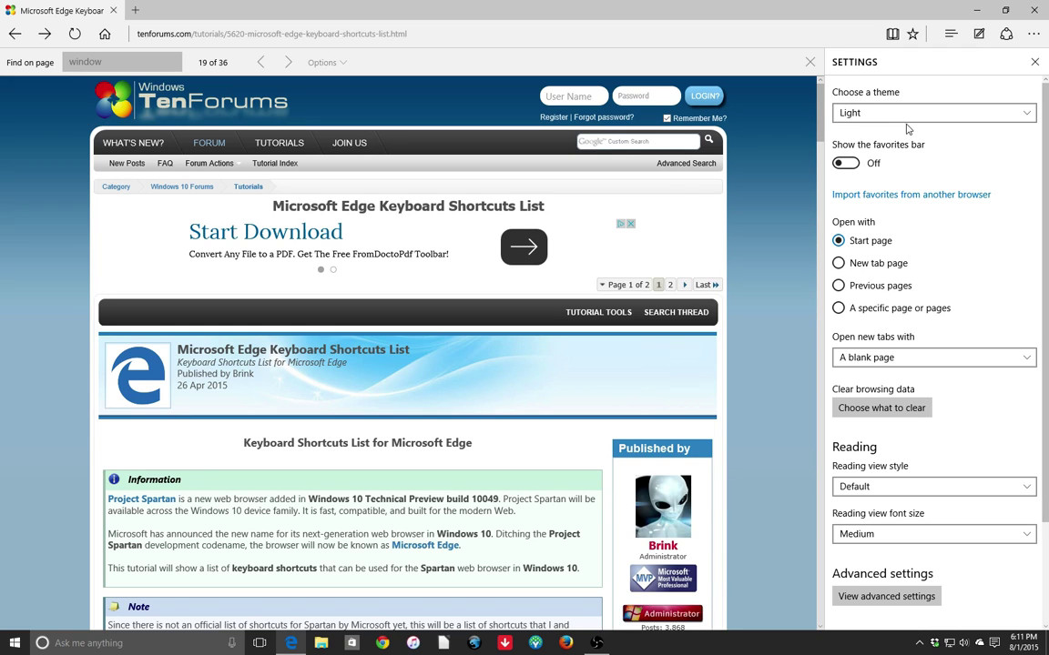
left_click(932, 115)
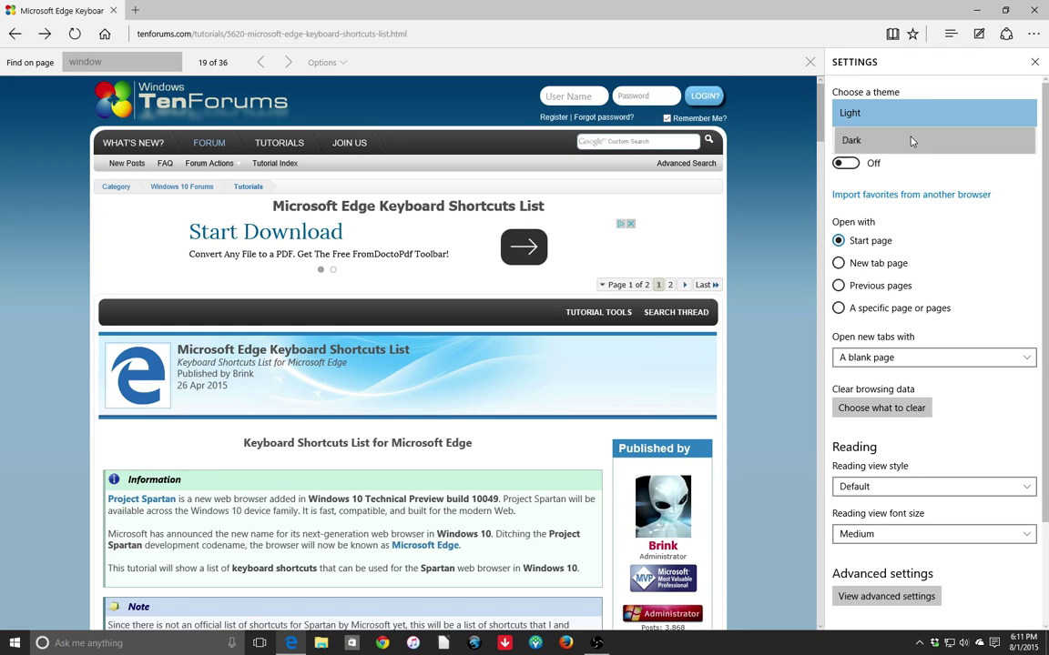
left_click(901, 140)
left_click(896, 113)
left_click(892, 88)
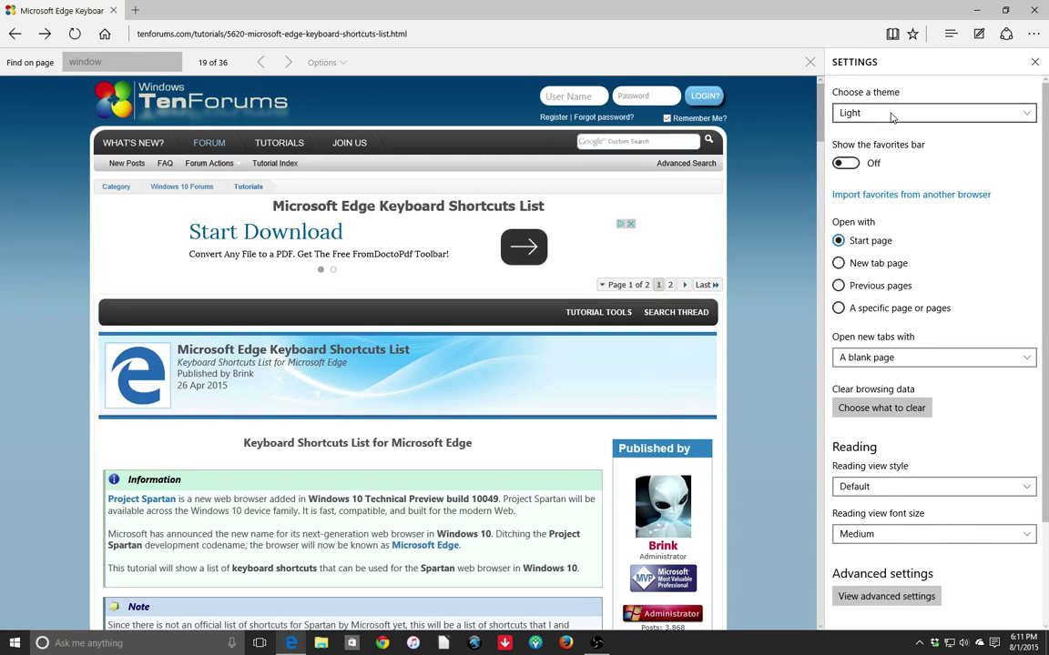
left_click(962, 119)
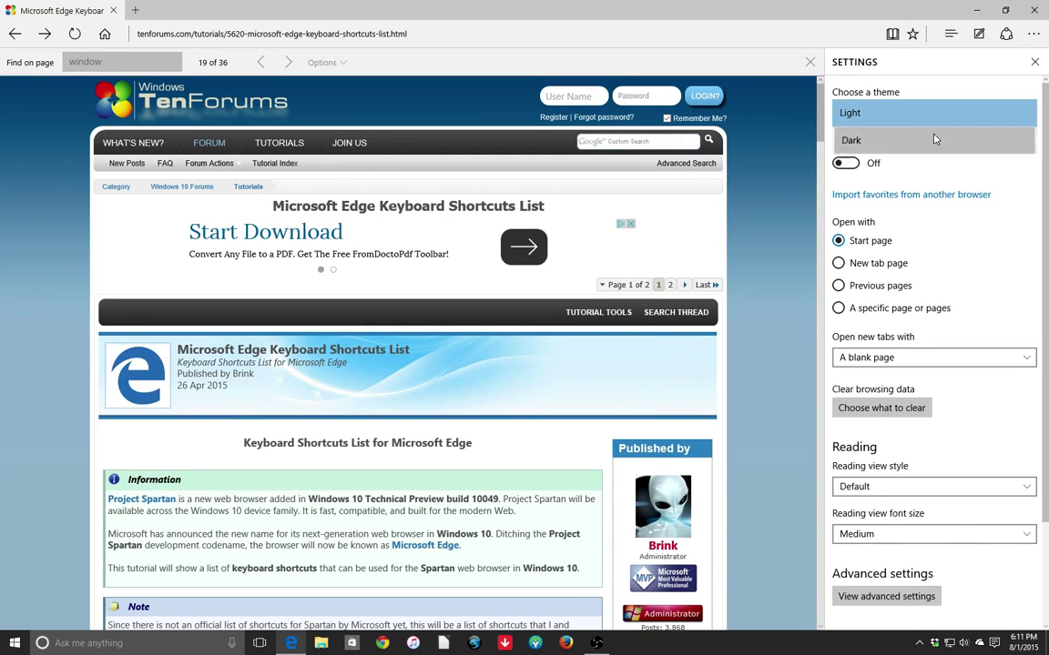
left_click(938, 139)
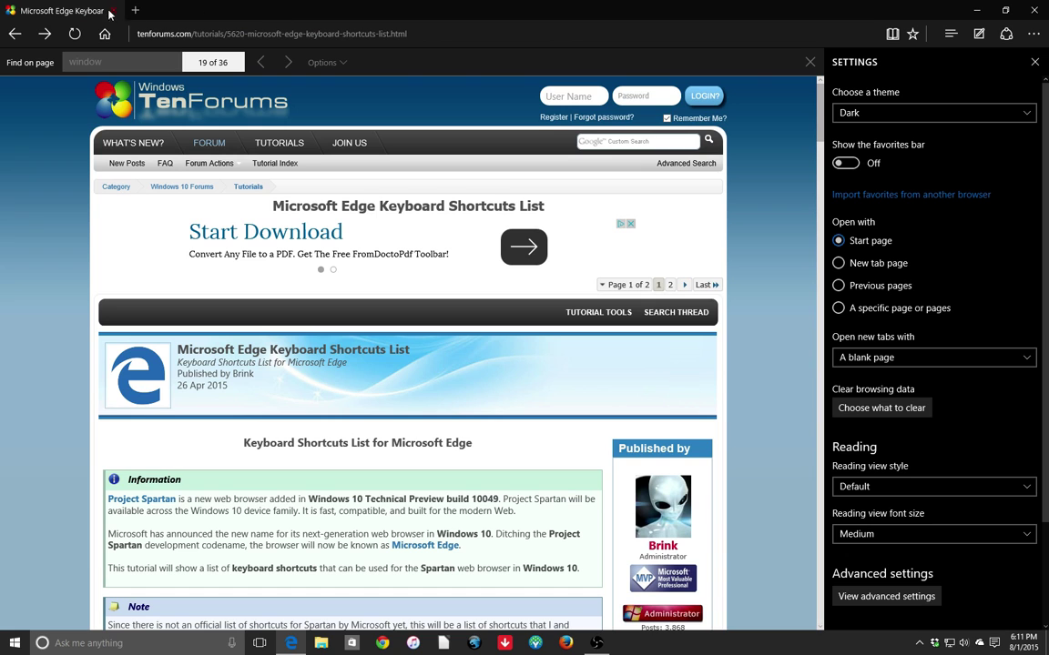
left_click(134, 10)
left_click(239, 11)
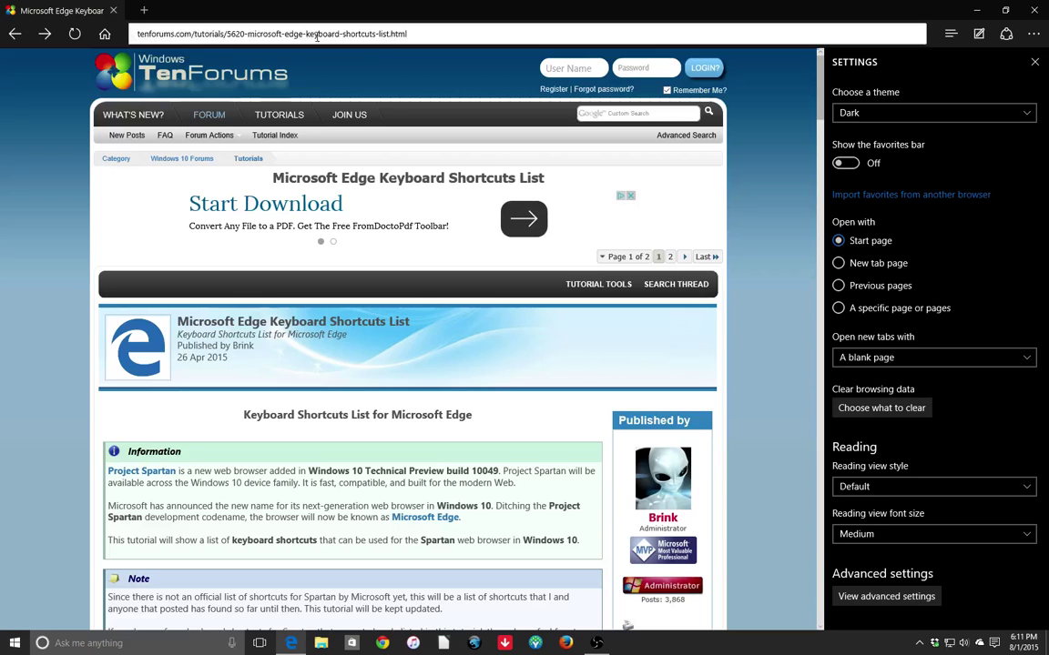
left_click(893, 108)
left_click(893, 87)
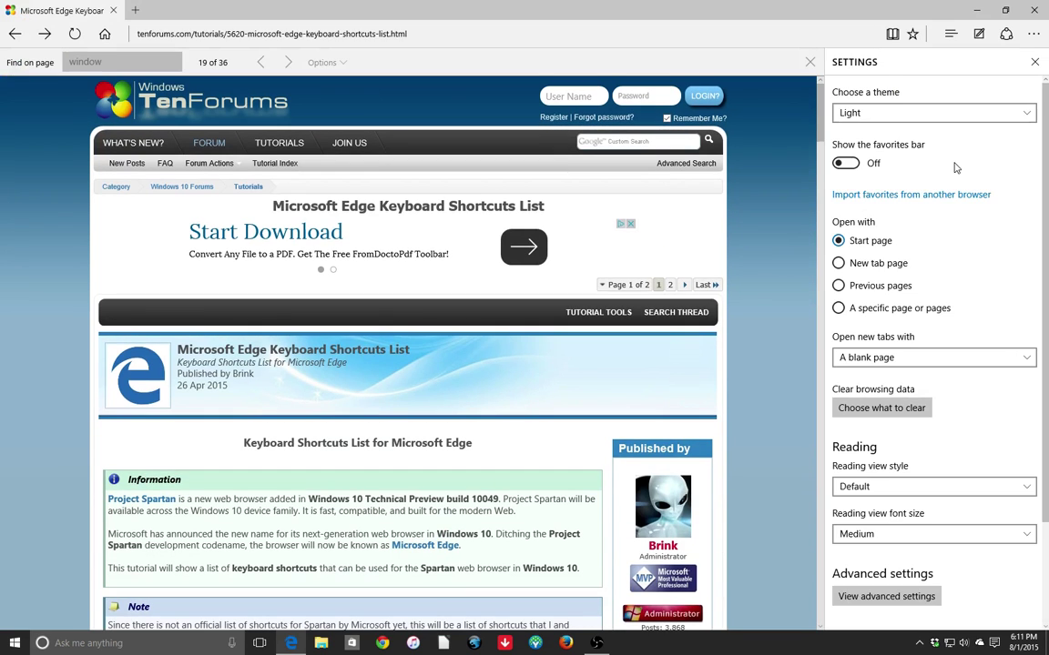
- Turn the favorites bar on and back off, and keep the Default reading view style
left_click(847, 164)
left_click(847, 188)
scroll(864, 321, "down", 3)
scroll(882, 204, "up", 2)
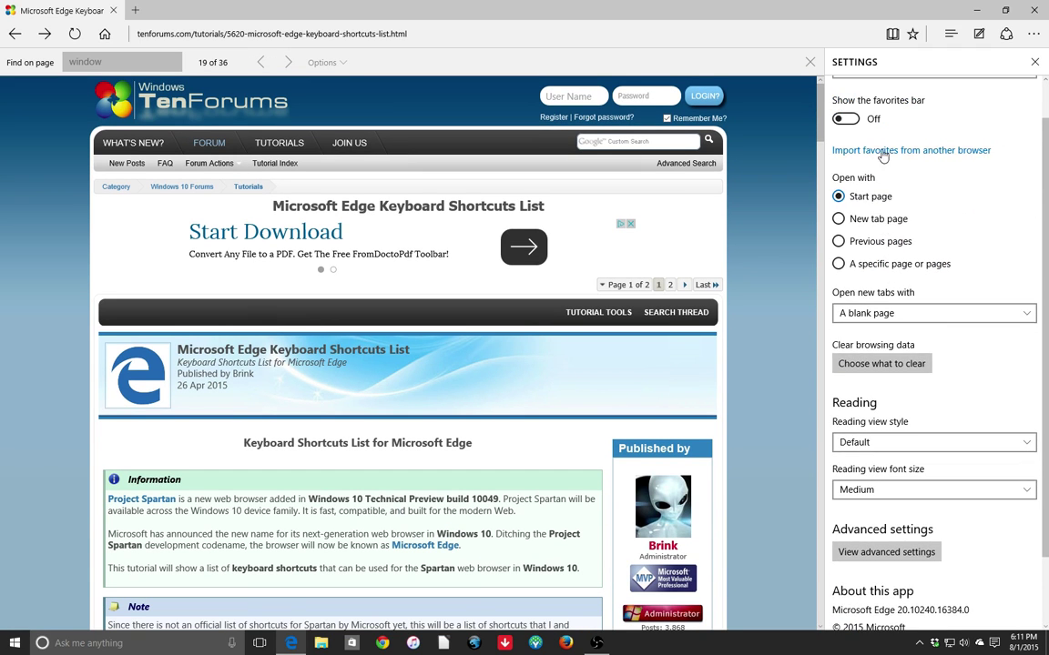
scroll(920, 339, "down", 1)
scroll(919, 339, "down", 1)
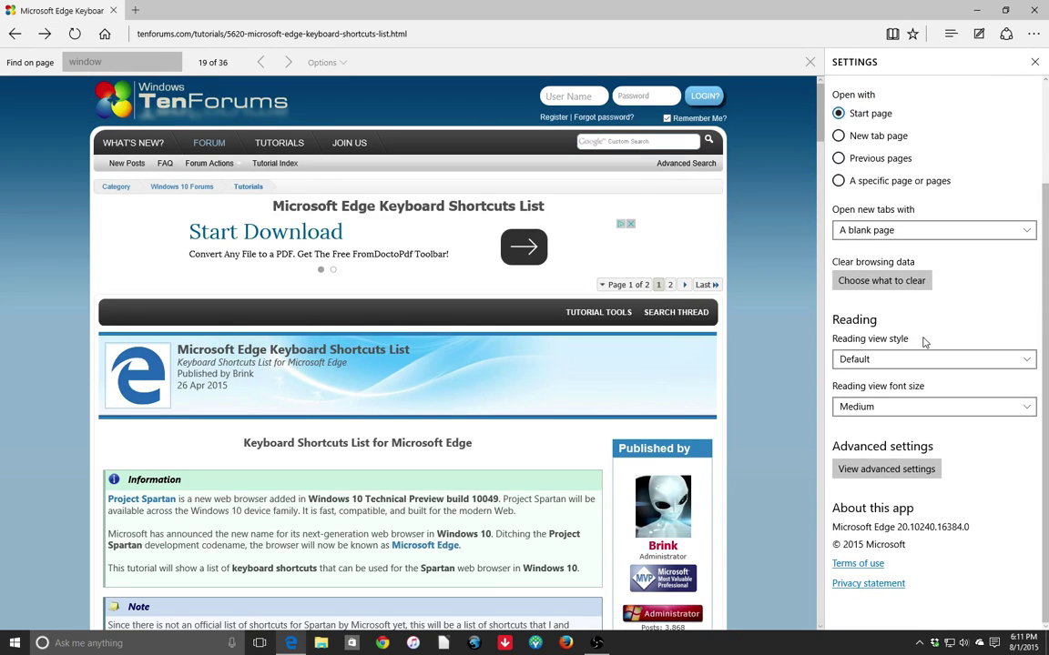
left_click(918, 358)
left_click(919, 359)
- Open Advanced settings, toggle Show the home button off and on twice, and scroll through the options
left_click(885, 468)
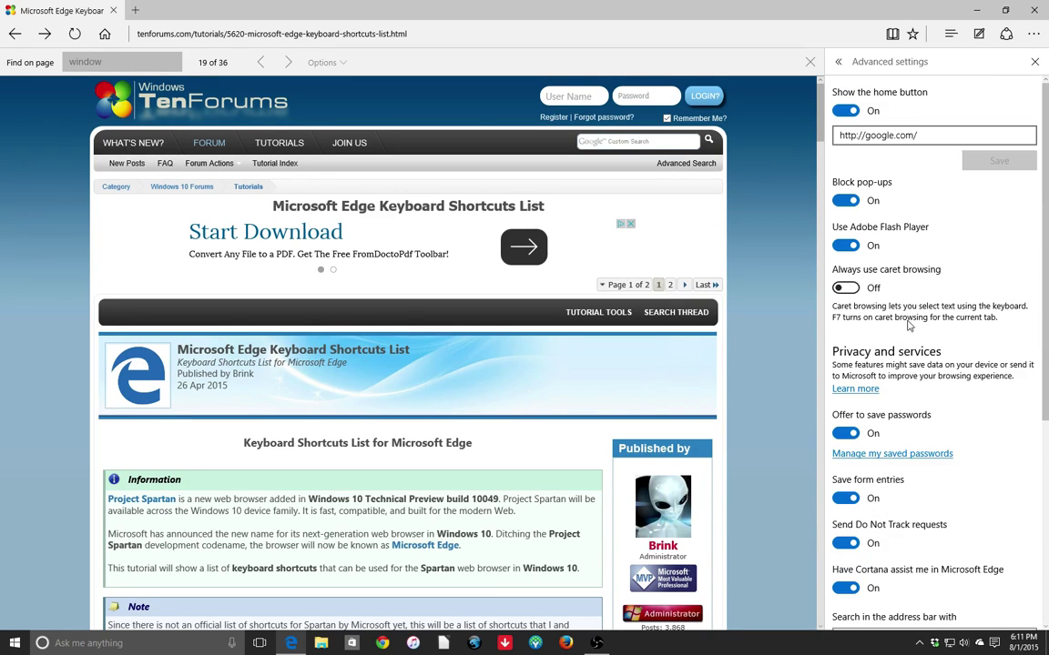
left_click(853, 112)
left_click(853, 112)
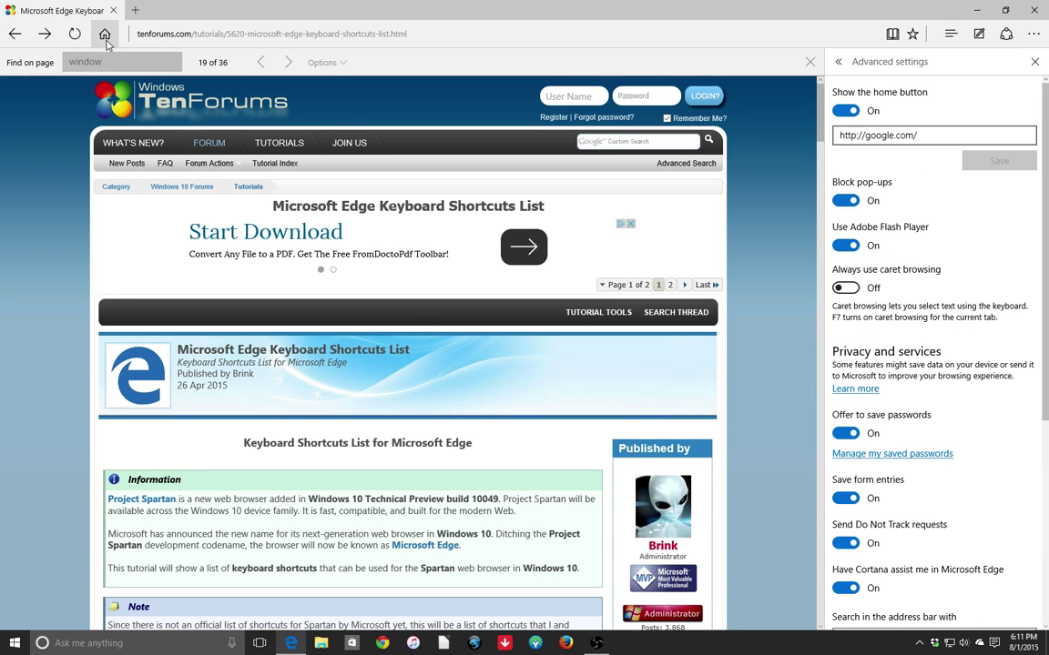
left_click(846, 111)
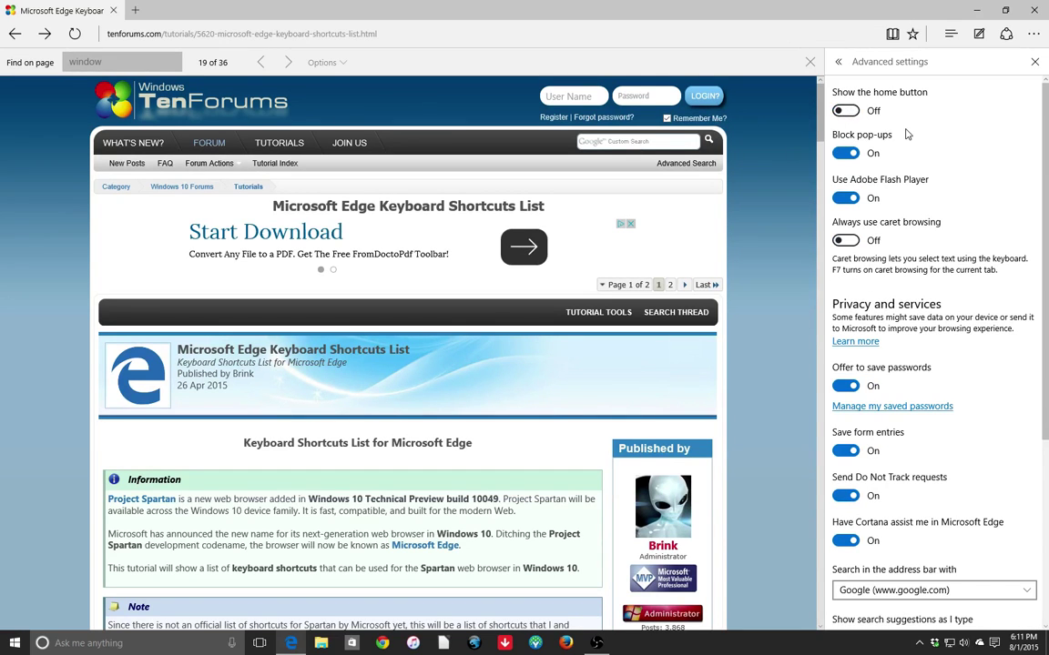
left_click(845, 110)
scroll(874, 127, "down", 3)
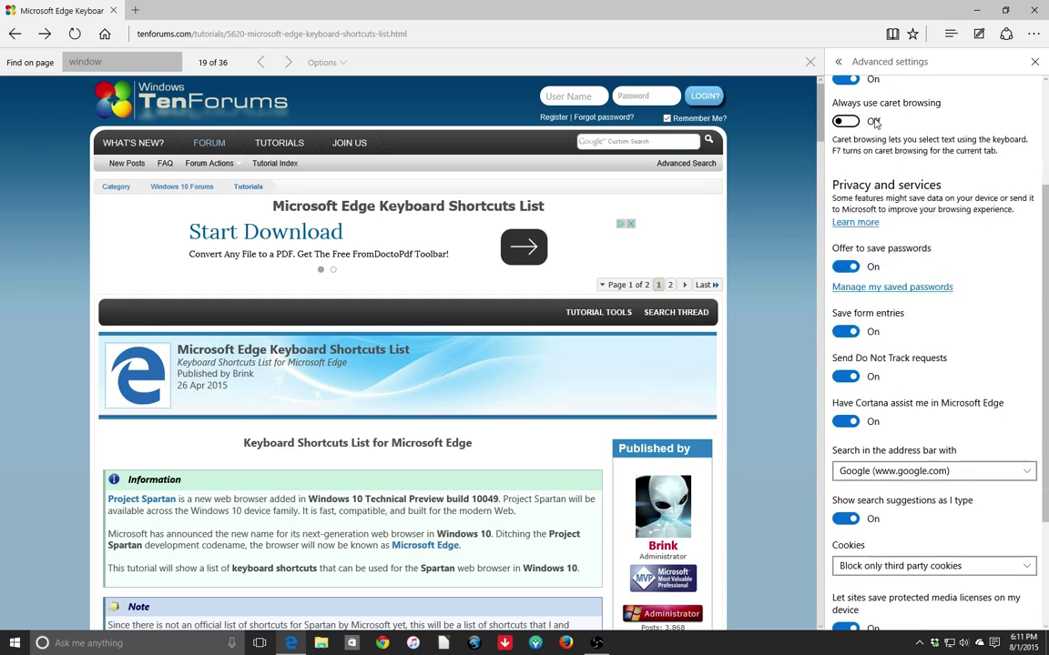
scroll(874, 123, "up", 1)
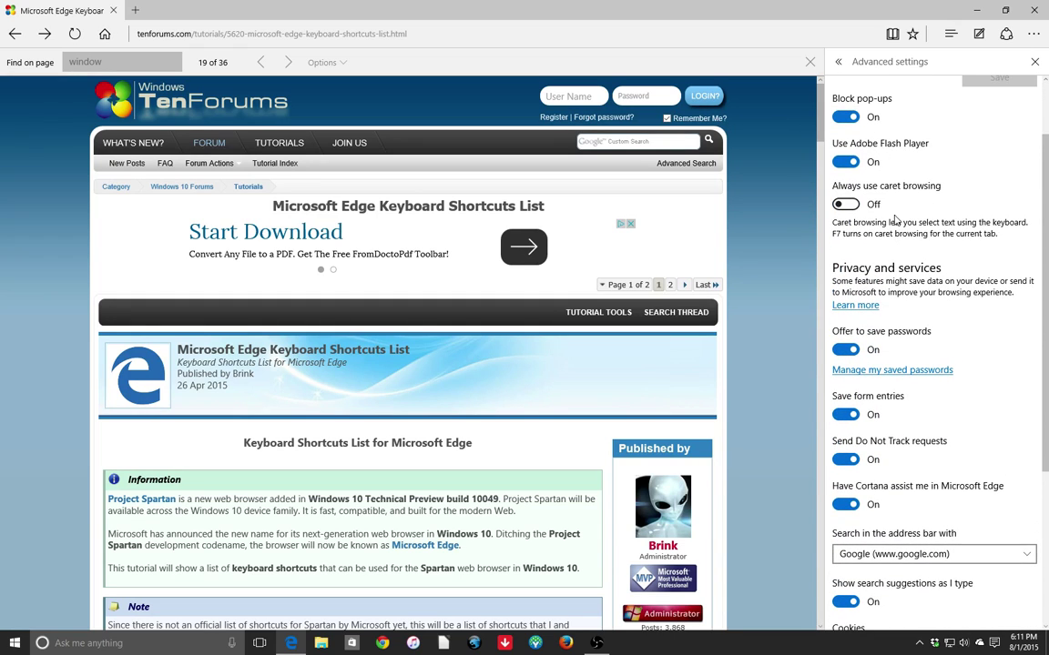
scroll(890, 236, "down", 2)
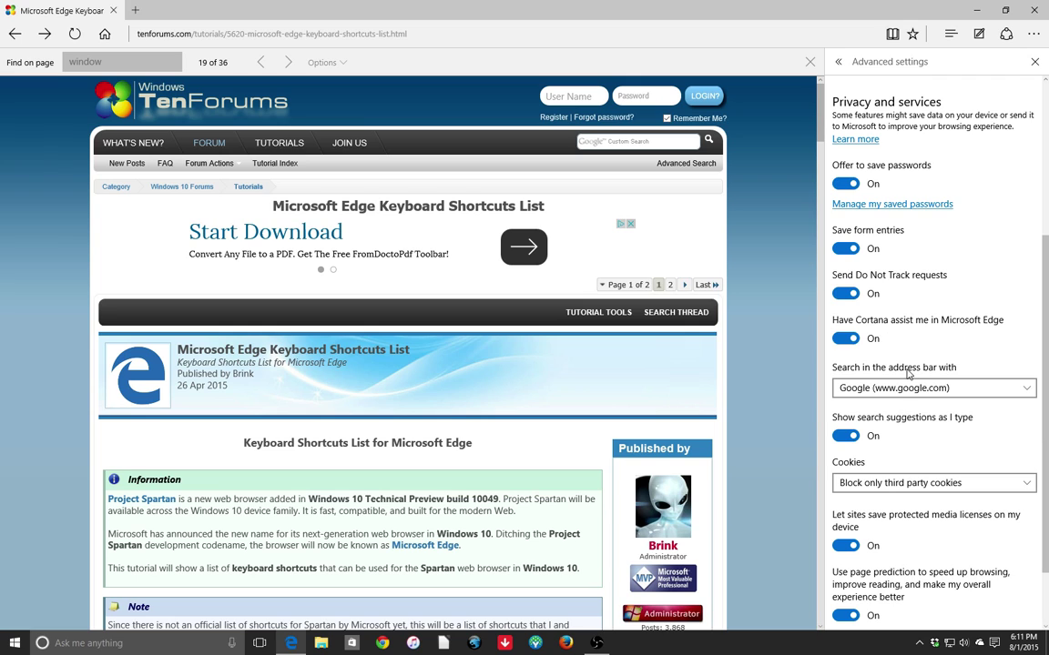
scroll(908, 374, "down", 1)
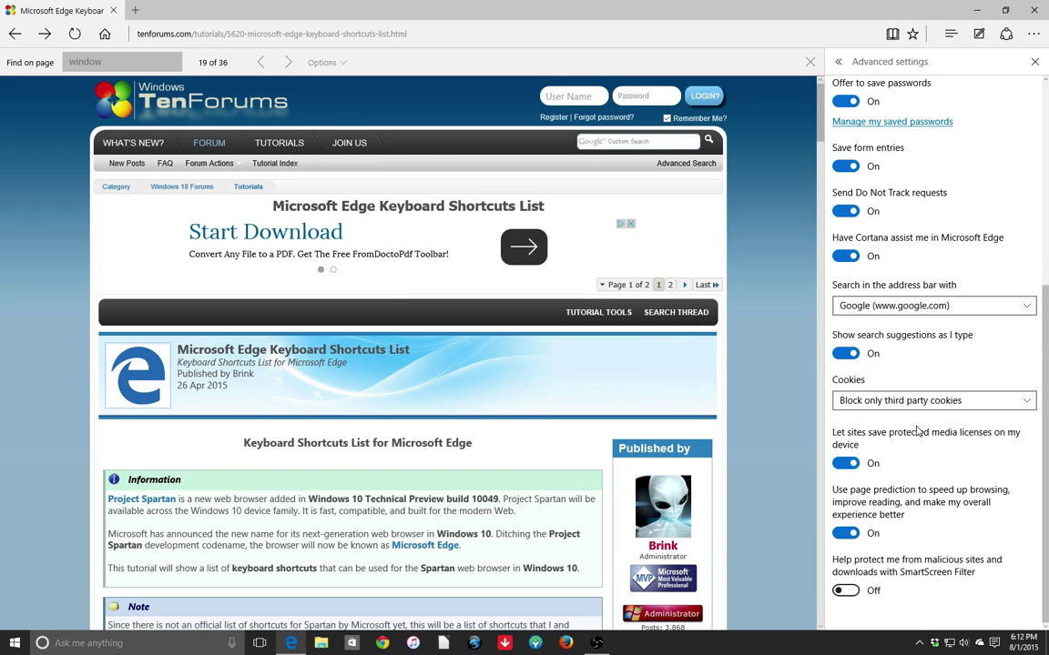
scroll(918, 433, "up", 5)
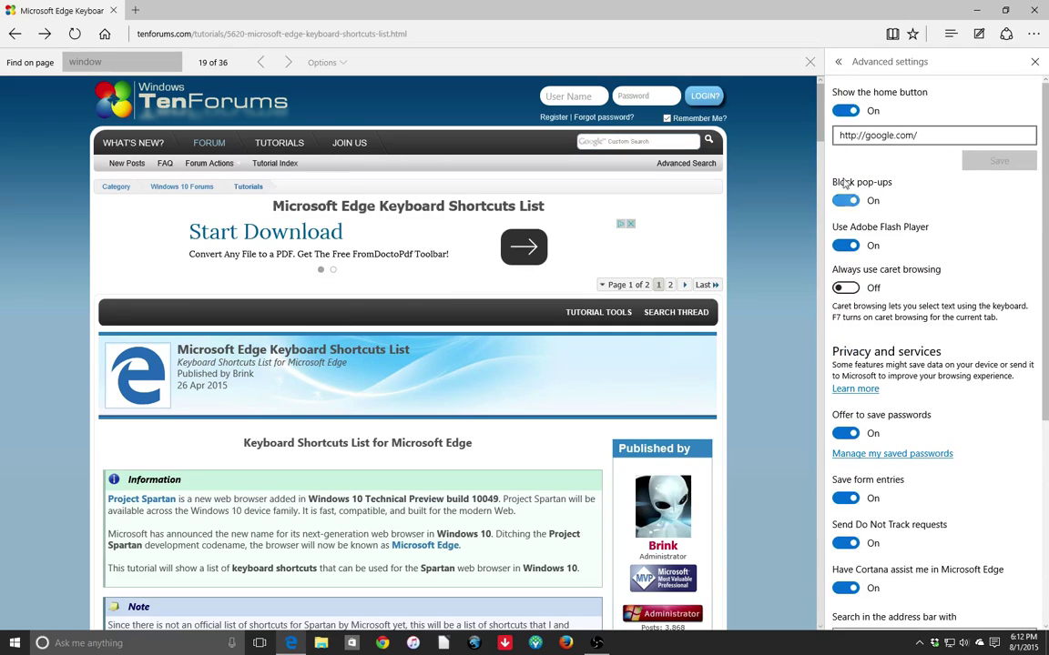
- Select 'Windows 10 Technical Preview build 10049', Ask Cortana about it, then dismiss the results
left_click(929, 59)
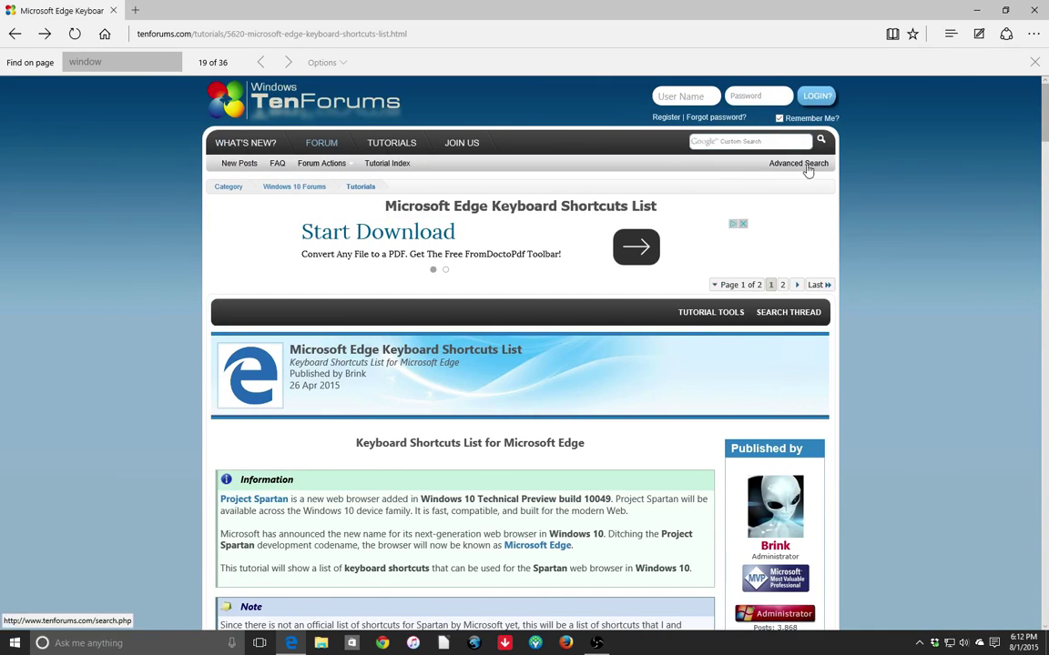
scroll(726, 327, "down", 3)
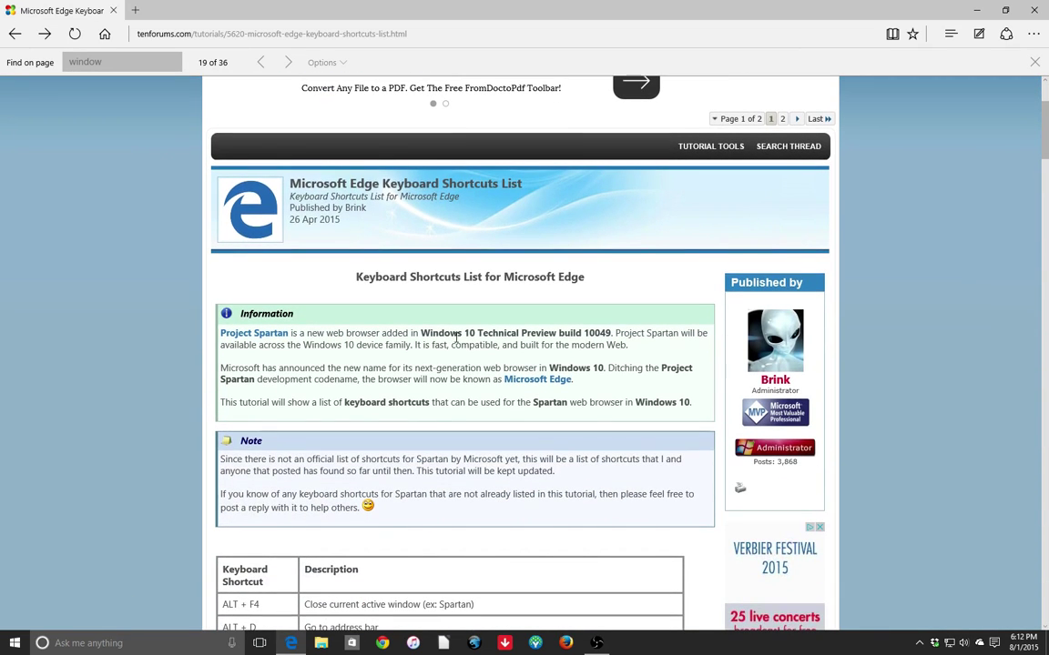
left_click_drag(423, 334, 593, 333)
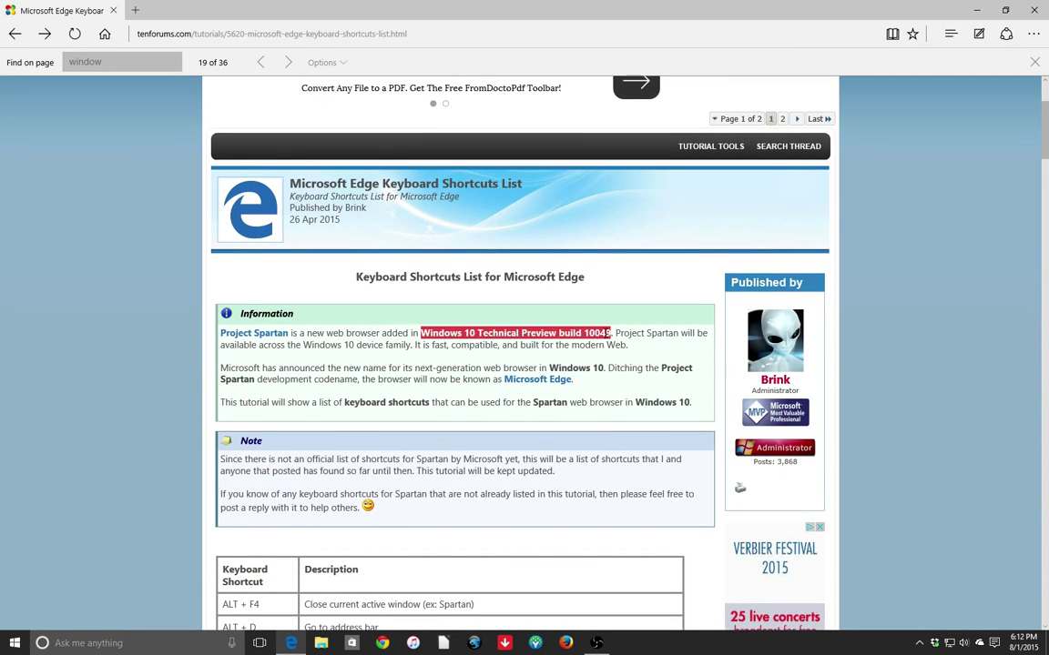
right_click(500, 336)
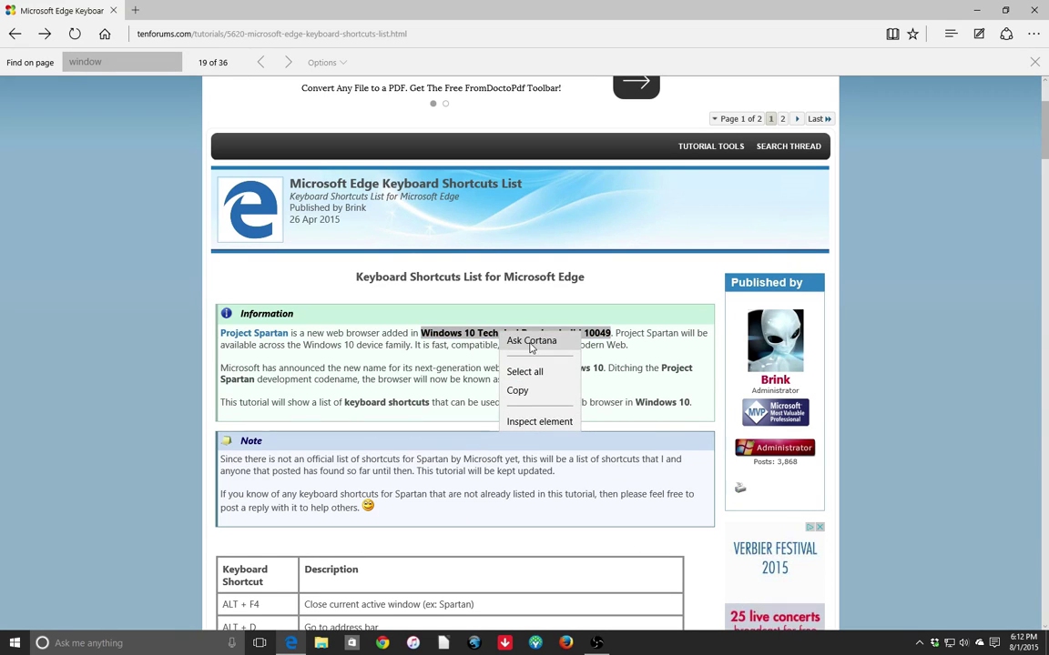
left_click(531, 341)
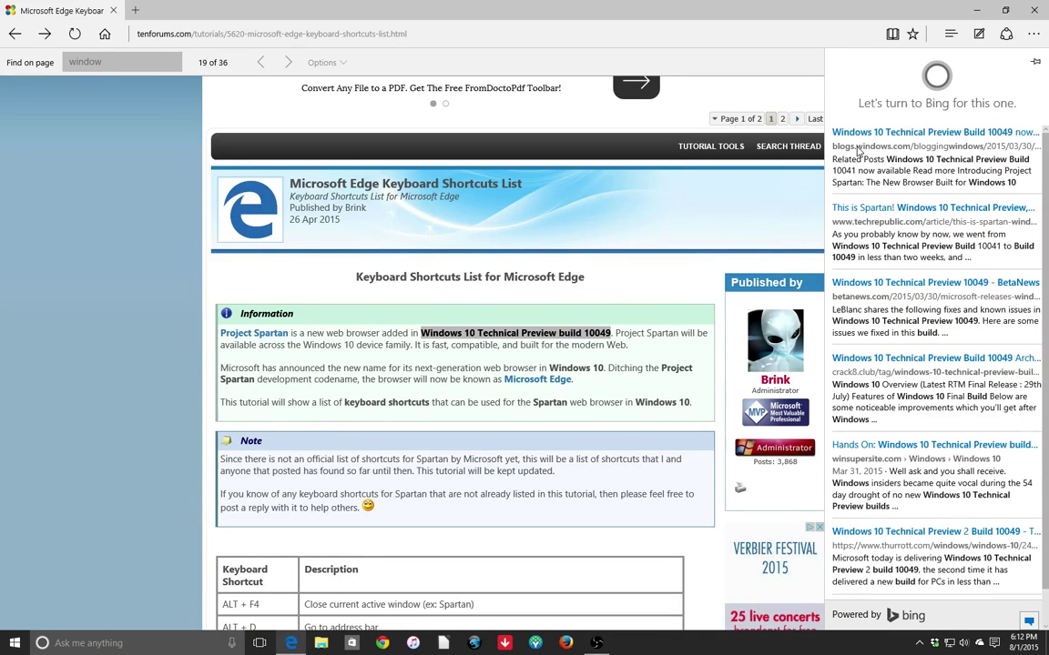
key("Escape")
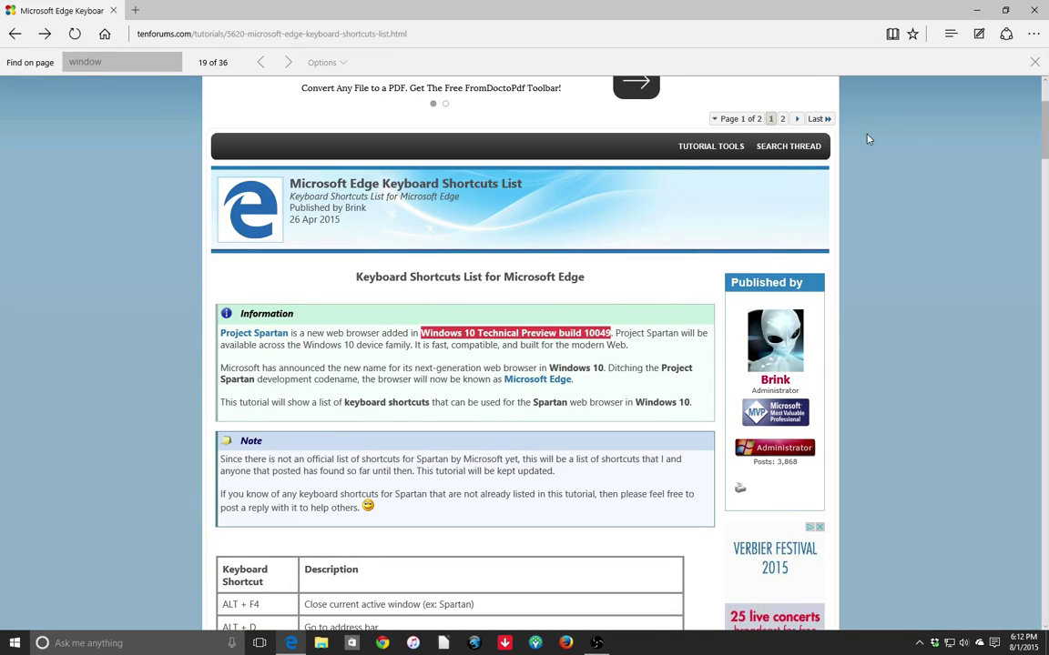
- Close the find bar, open a new tab with Ctrl+T, and close the TenForums tab
left_click(1034, 62)
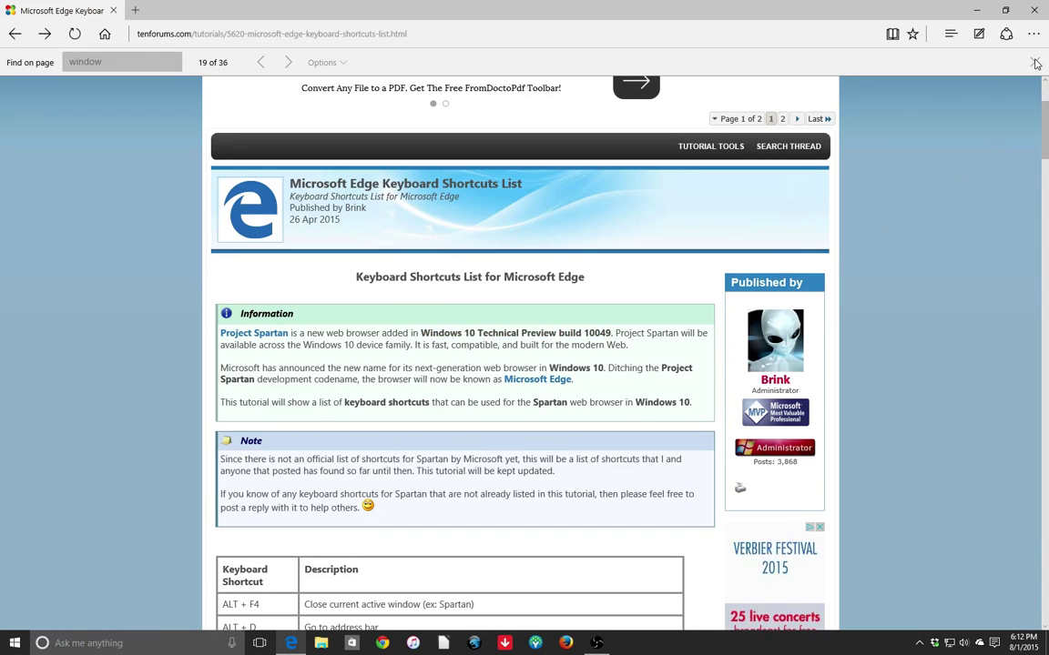
scroll(112, 158, "up", 2)
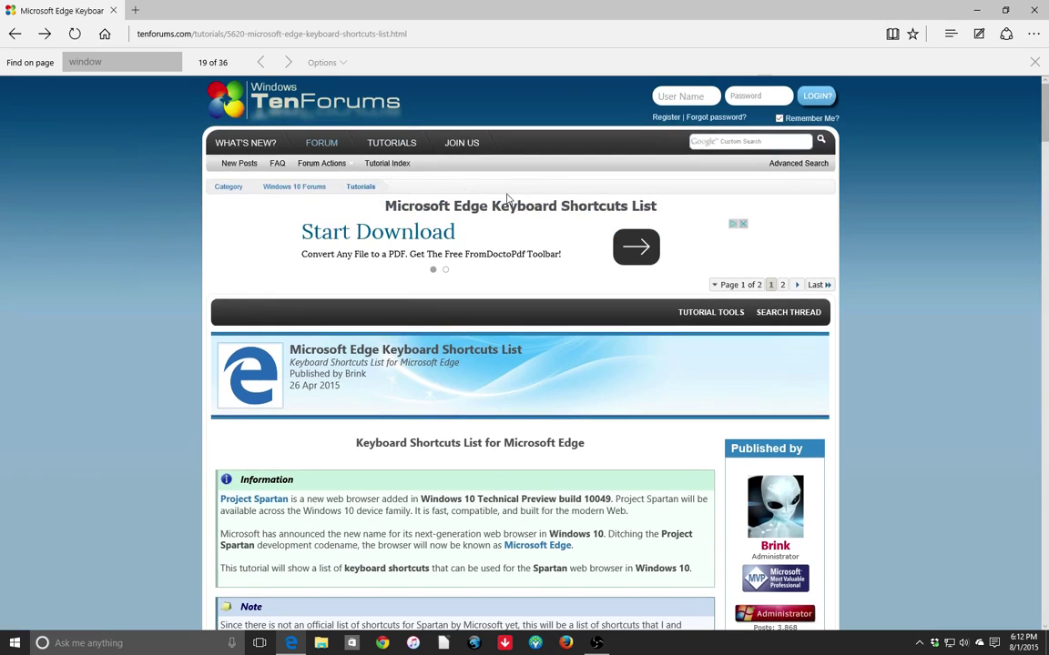
key("ctrl+t")
left_click(55, 10)
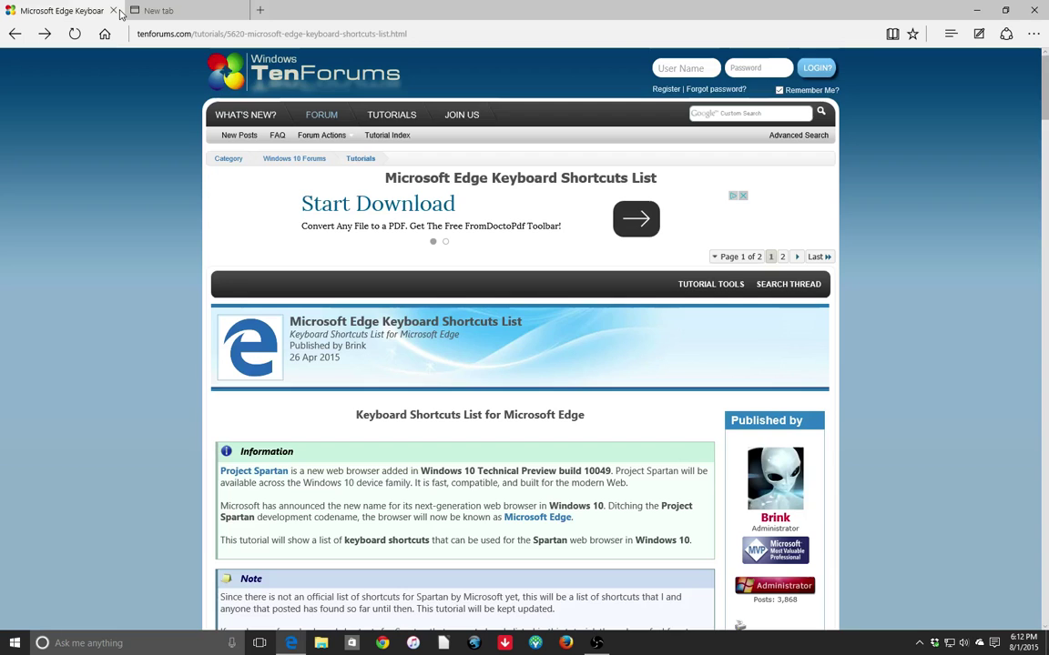
left_click(113, 10)
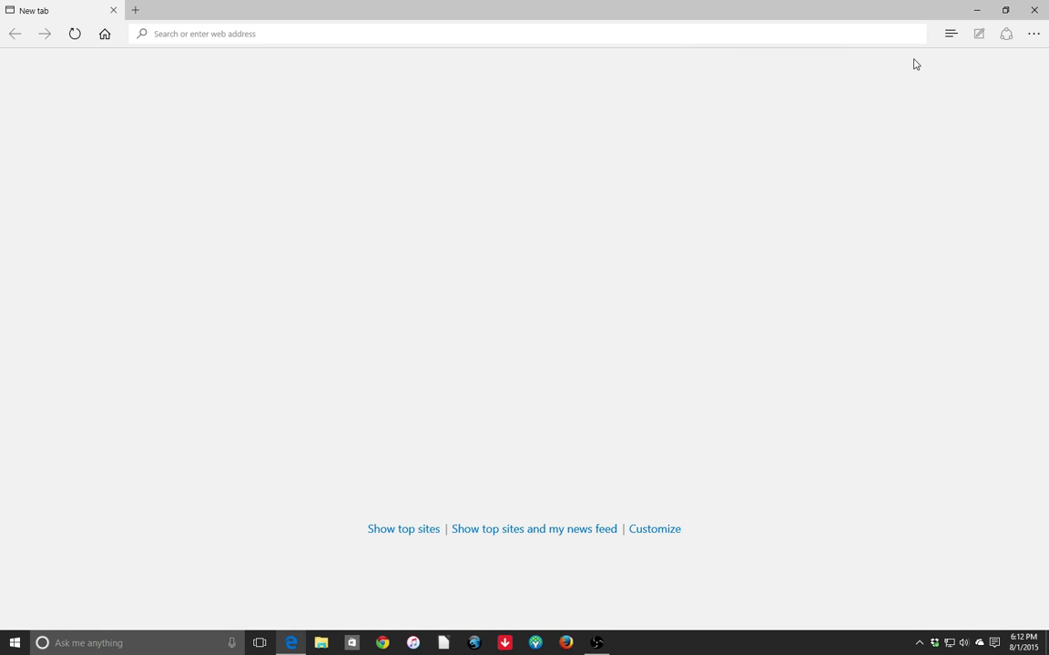
- Open and dismiss the more-actions menu three times on the blank new tab
left_click(1032, 34)
left_click(871, 91)
left_click(1033, 34)
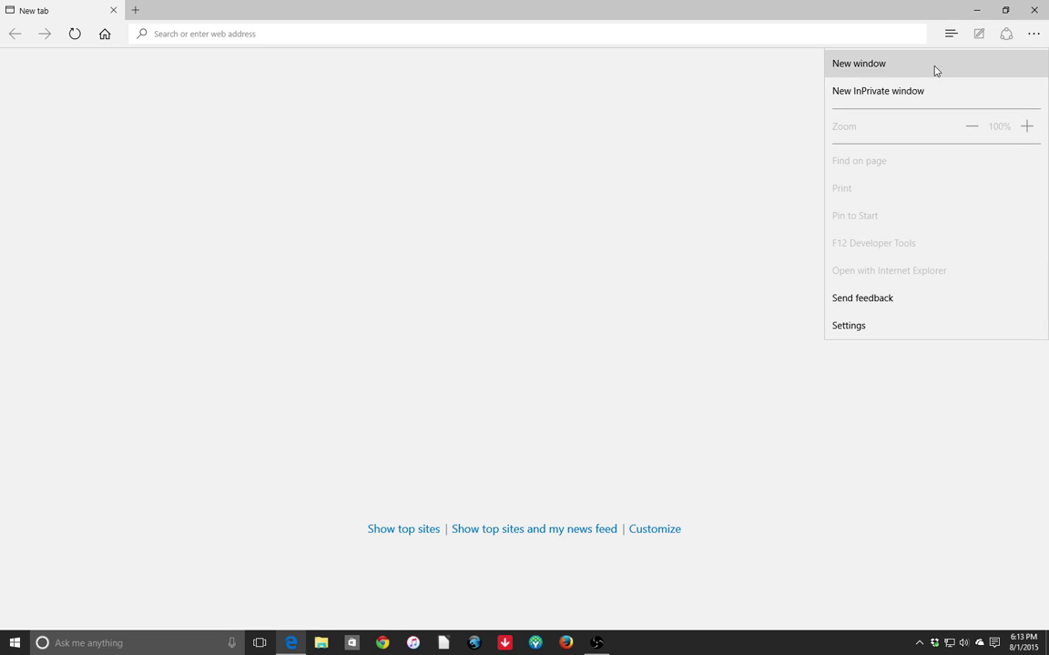
left_click(818, 192)
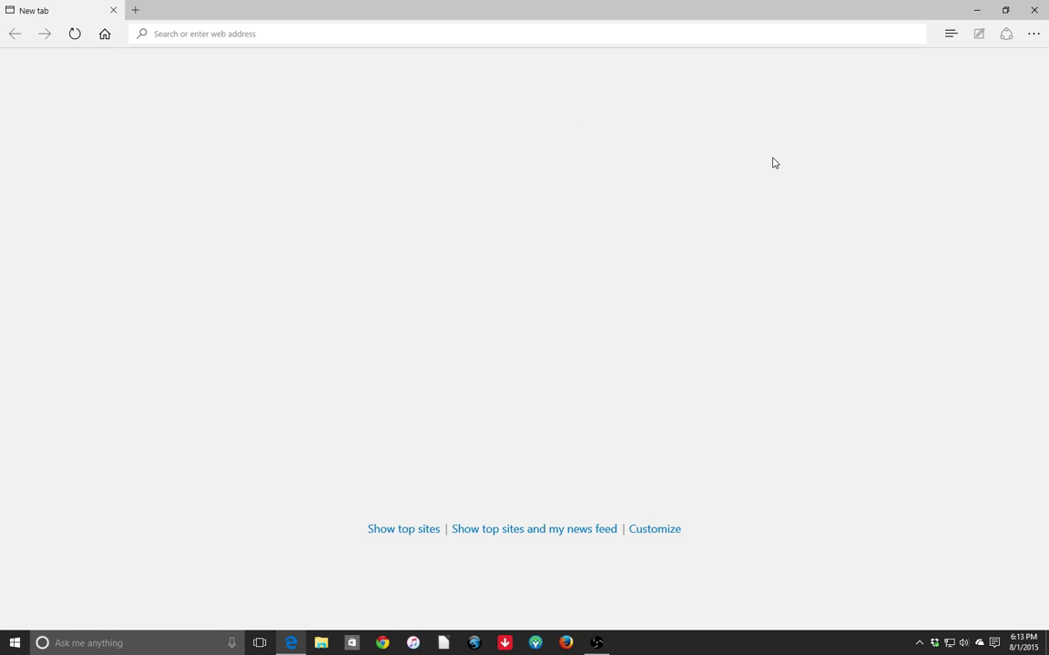
left_click(1033, 33)
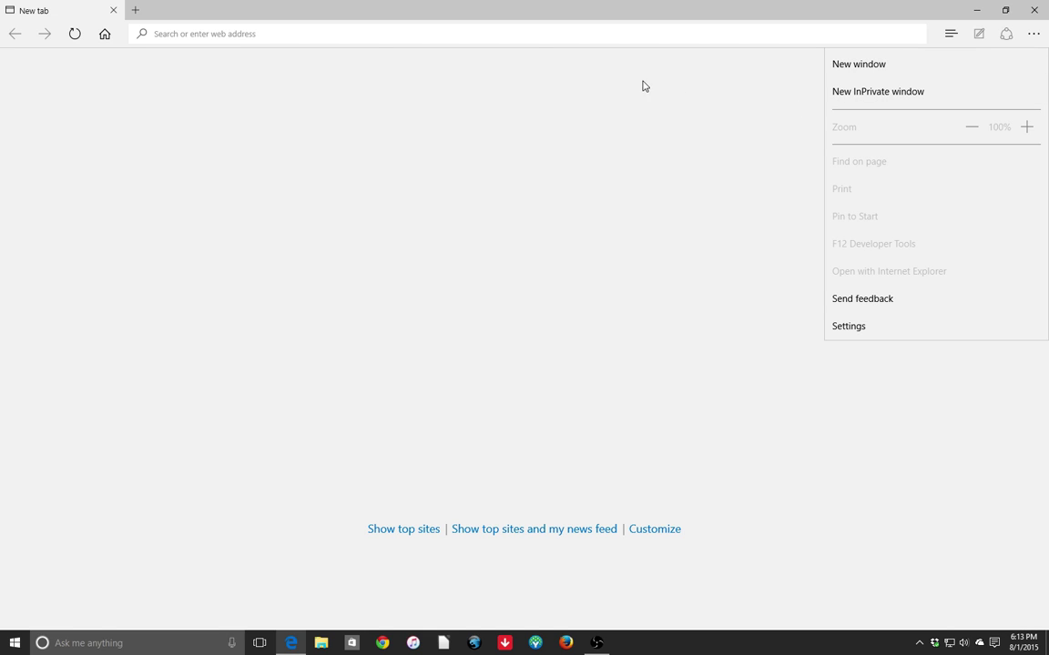
left_click(583, 7)
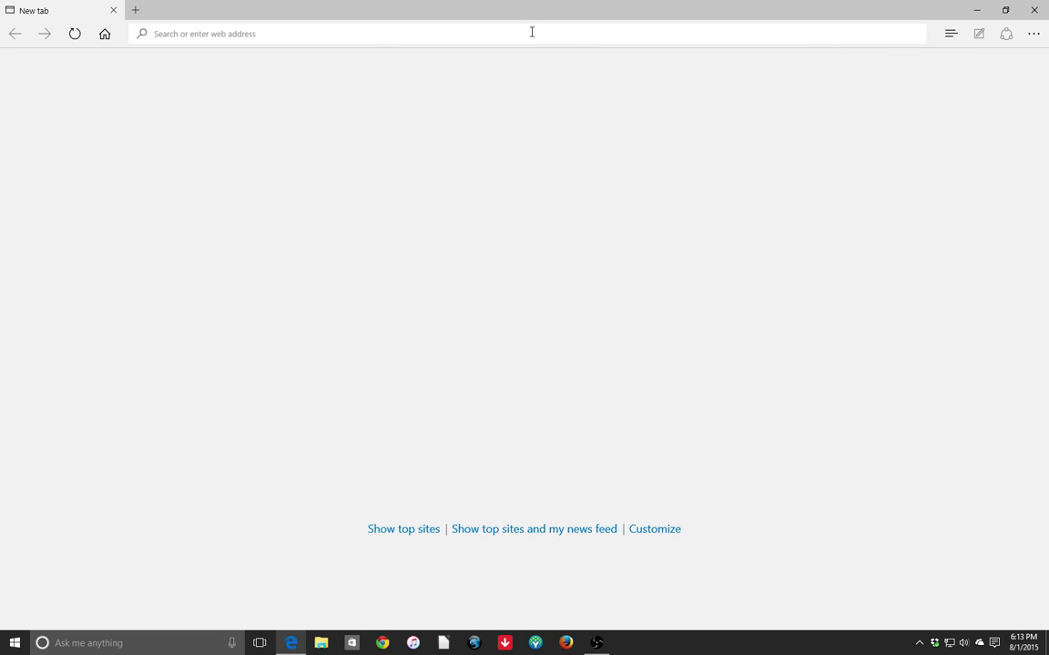
- Load google.com in the new tab, glance at the more-actions menu, and select the address
type("google.com")
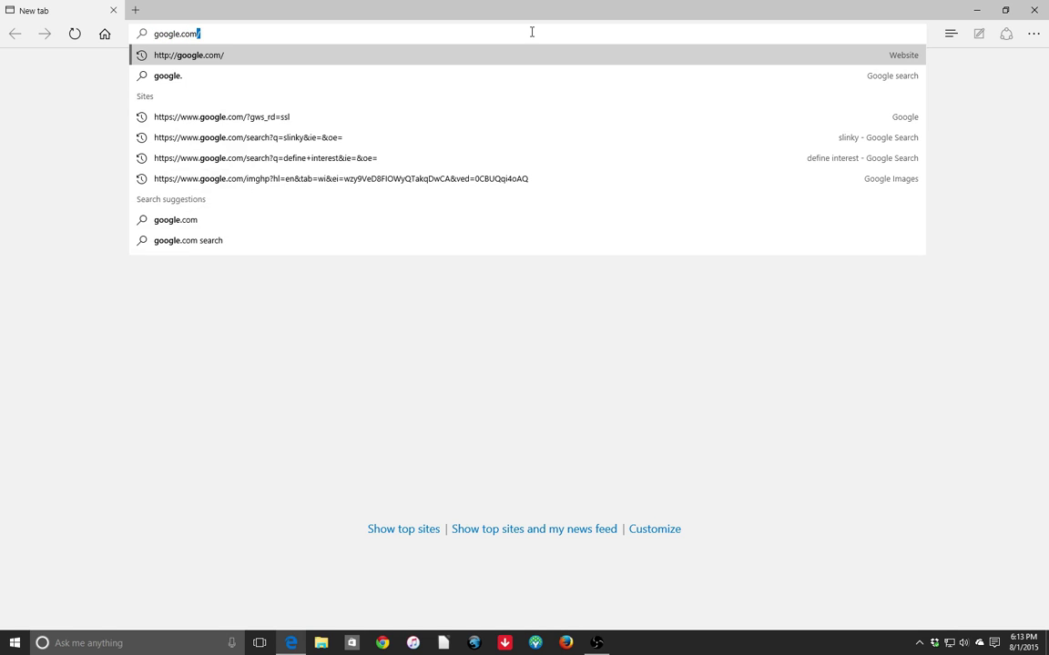
key("Return")
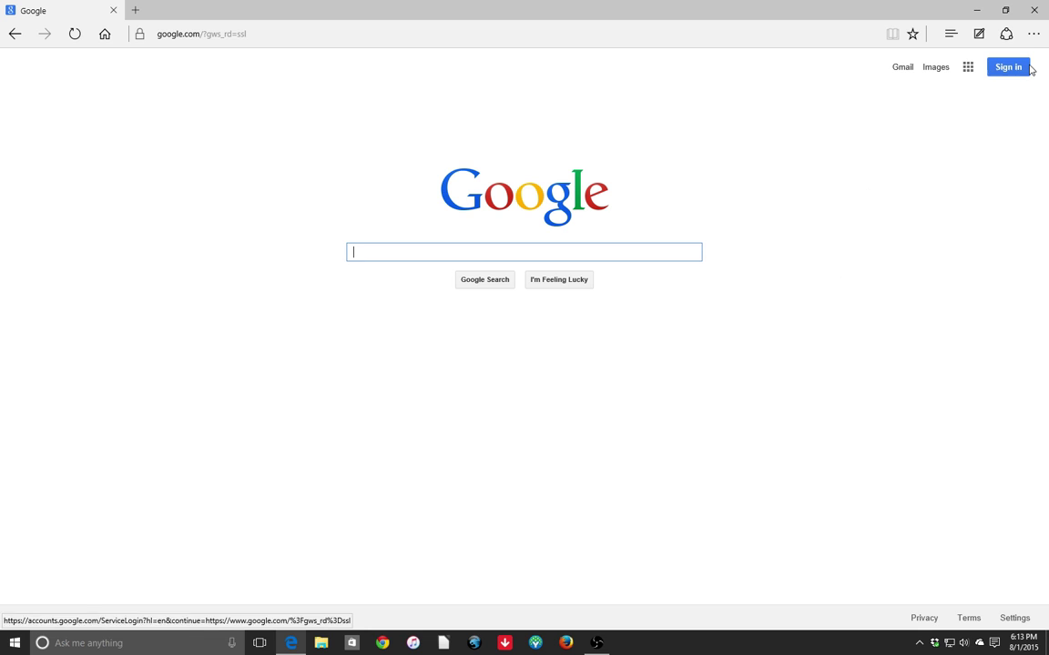
left_click(1035, 35)
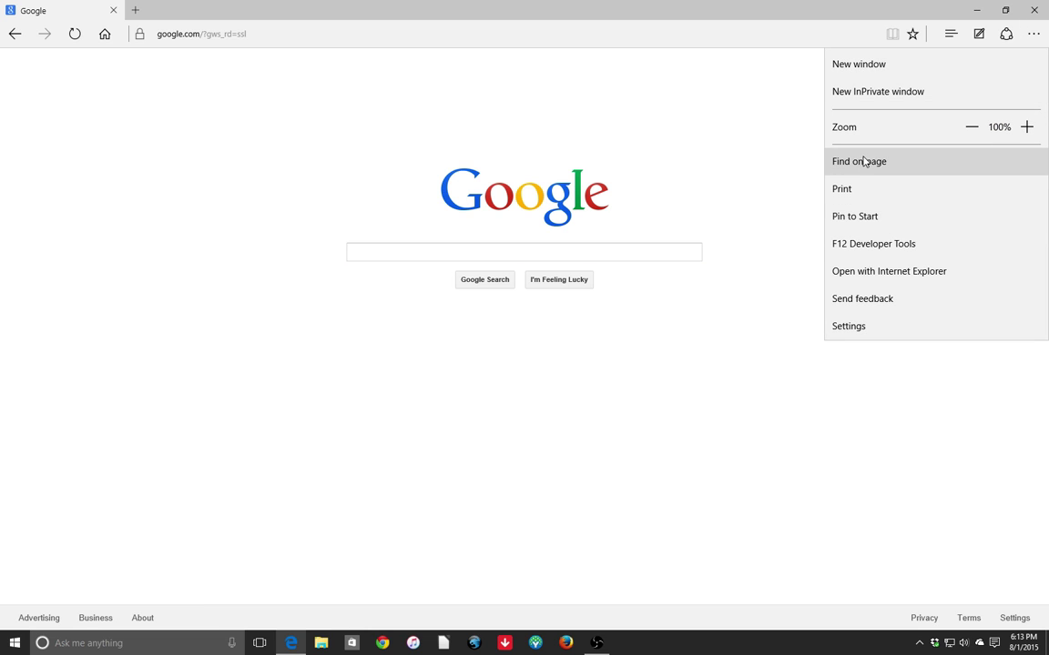
left_click(791, 118)
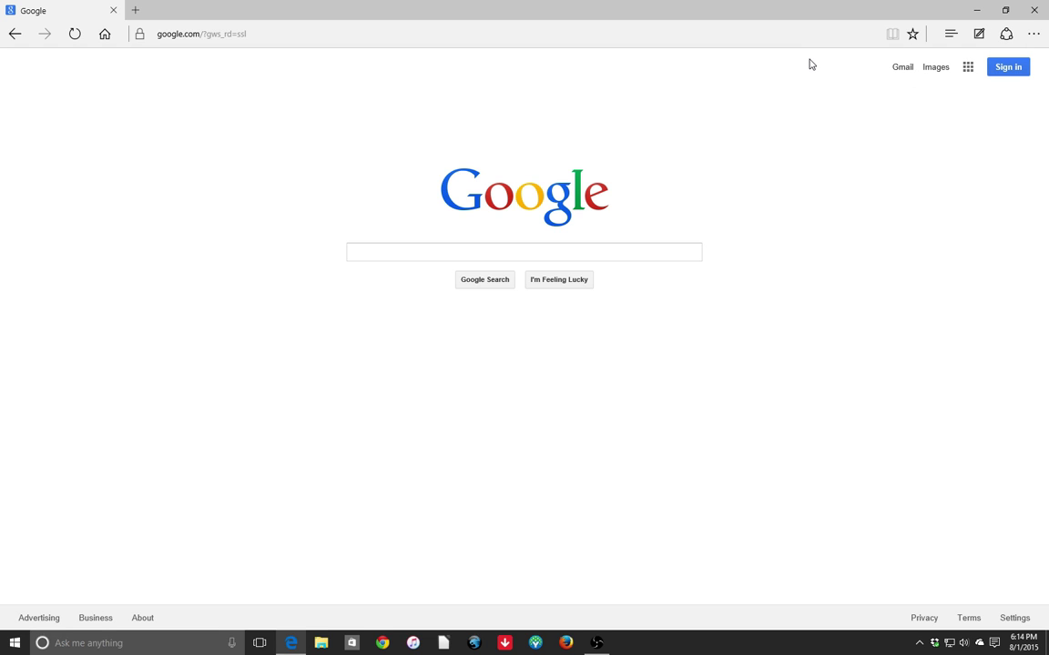
left_click(380, 37)
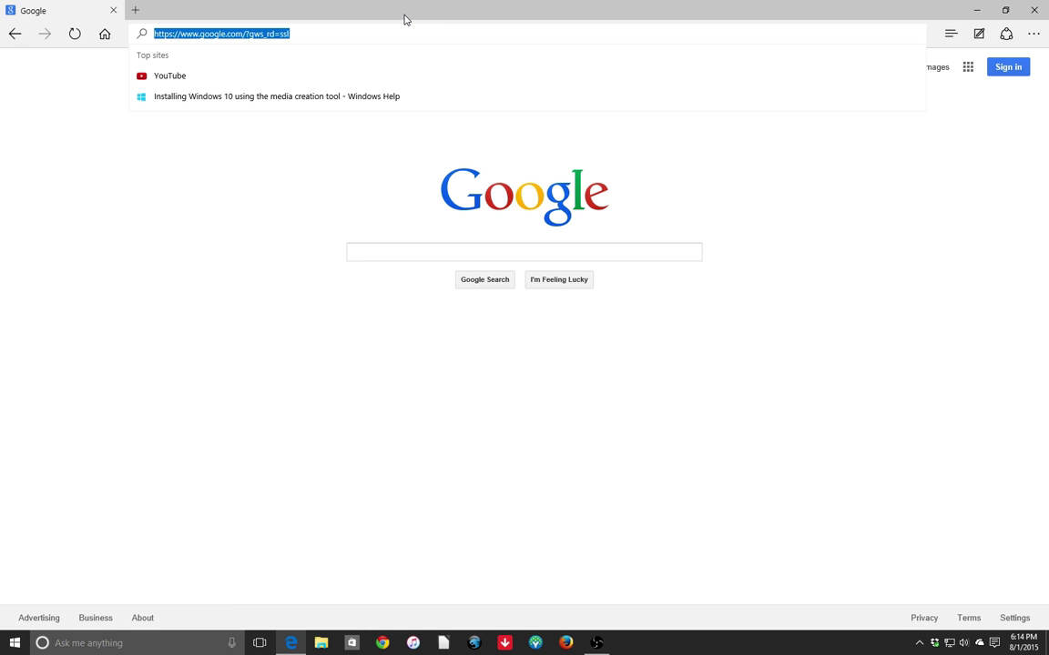
- Go to YouTube by typing 'yout', then back to Google by typing 'goo' in the address bar
type("yout")
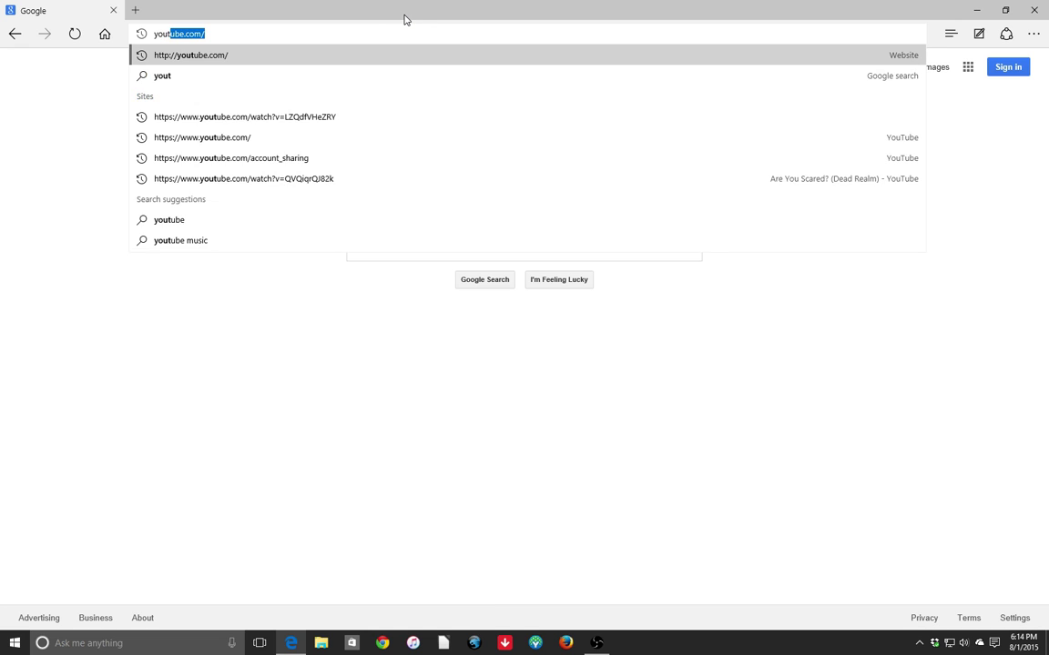
key("Return")
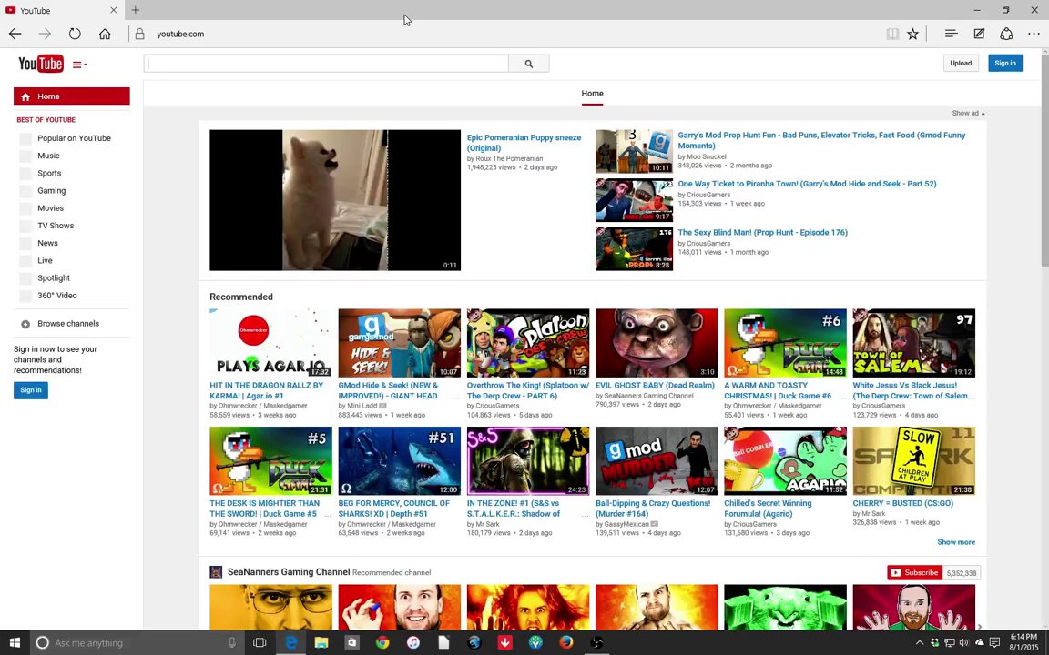
left_click(413, 33)
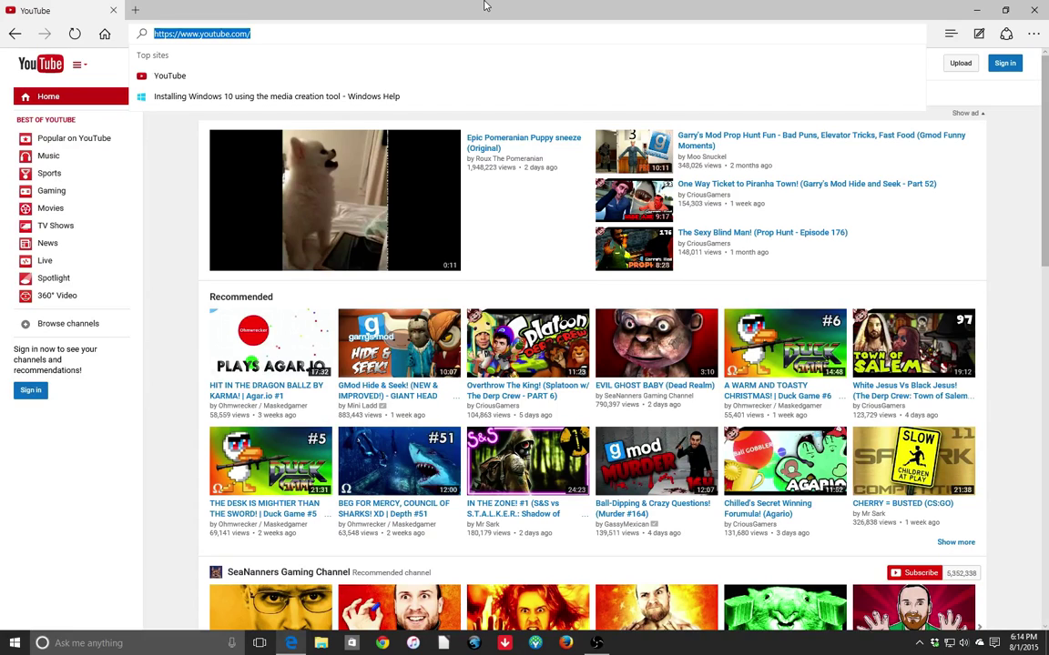
type("goo")
key("Return")
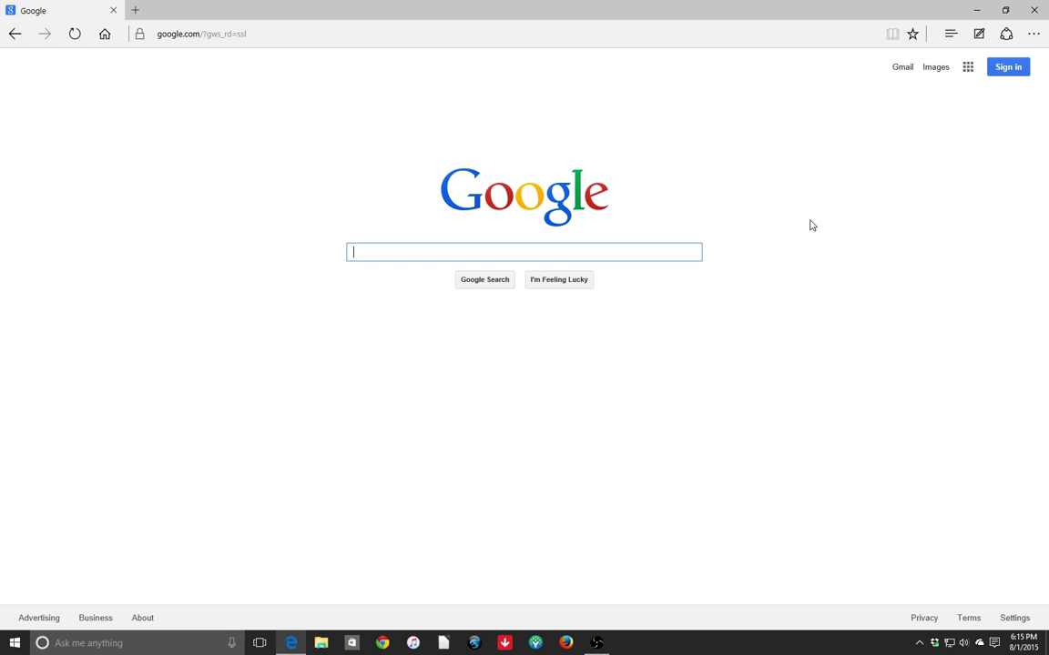
left_click(635, 298)
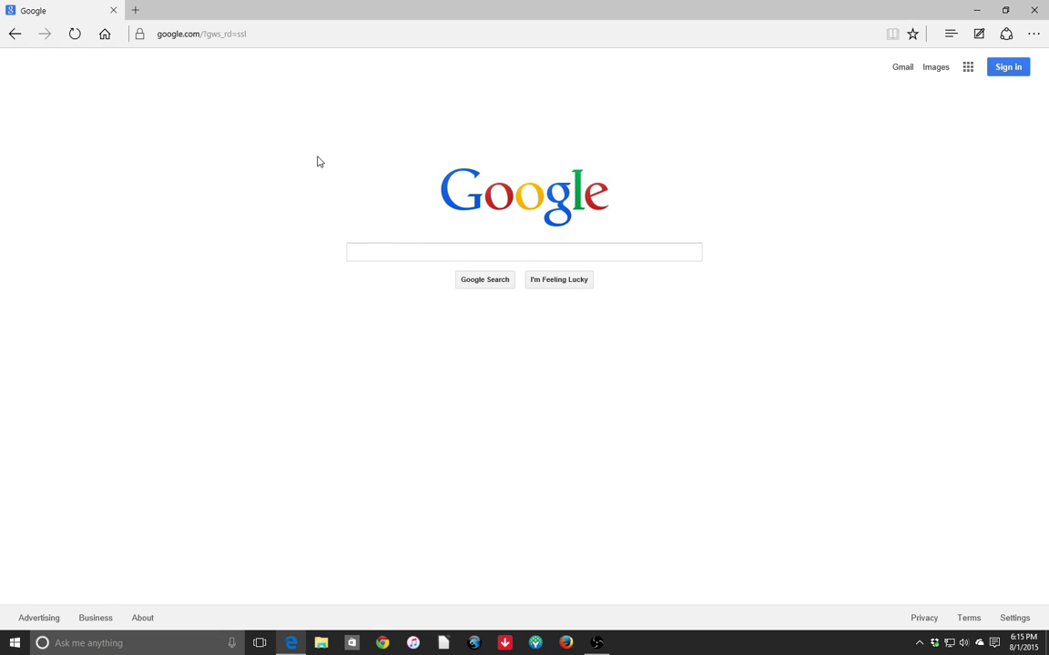